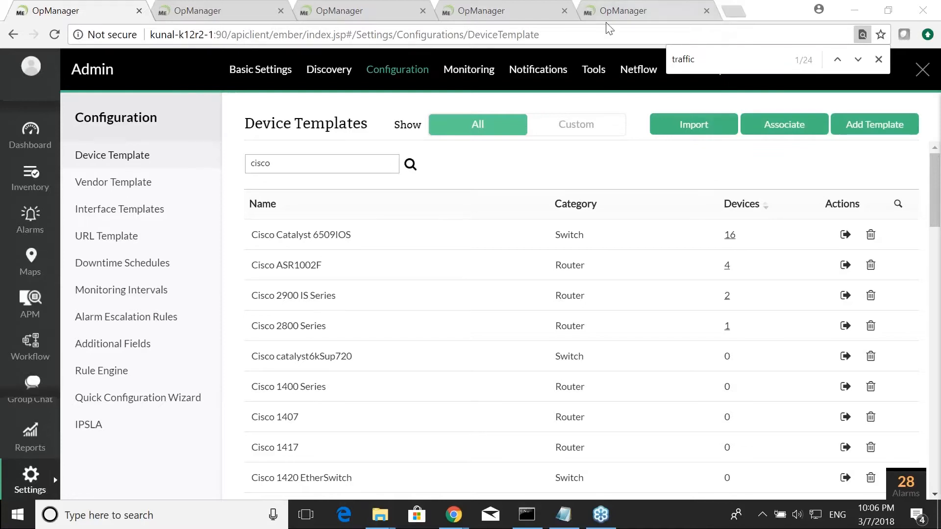
- Open the Cisco Catalyst 6509IOS device template and review its vendor, category, identifier and monitors before closing it
left_click(81, 5)
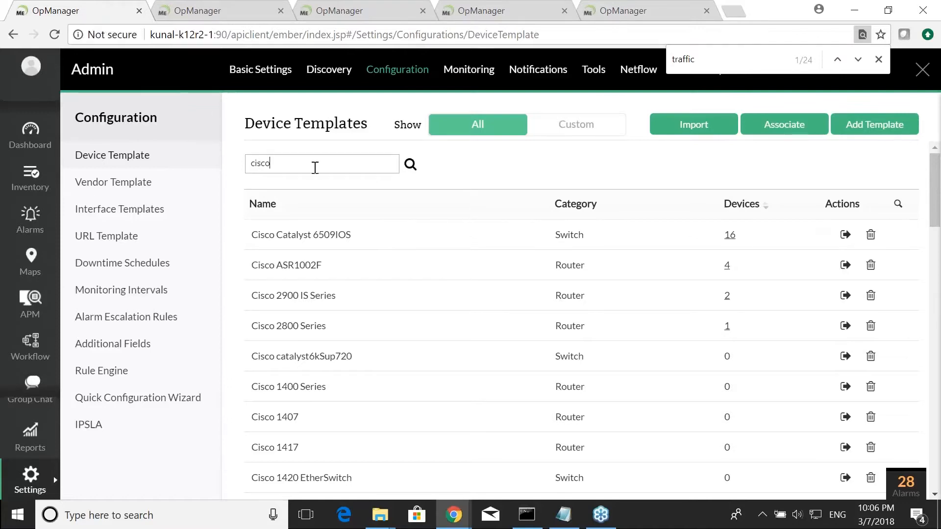
left_click(312, 236)
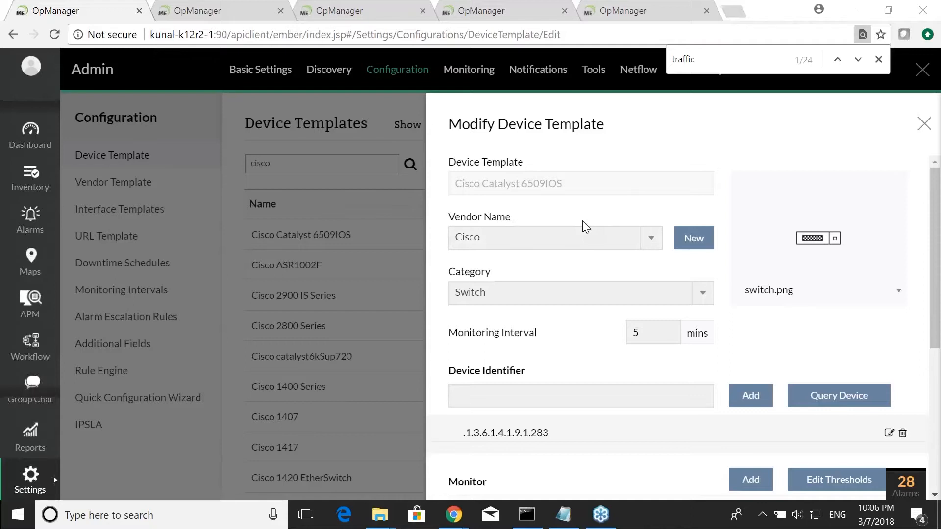
scroll(582, 220, "down", 5)
scroll(582, 221, "up", 5)
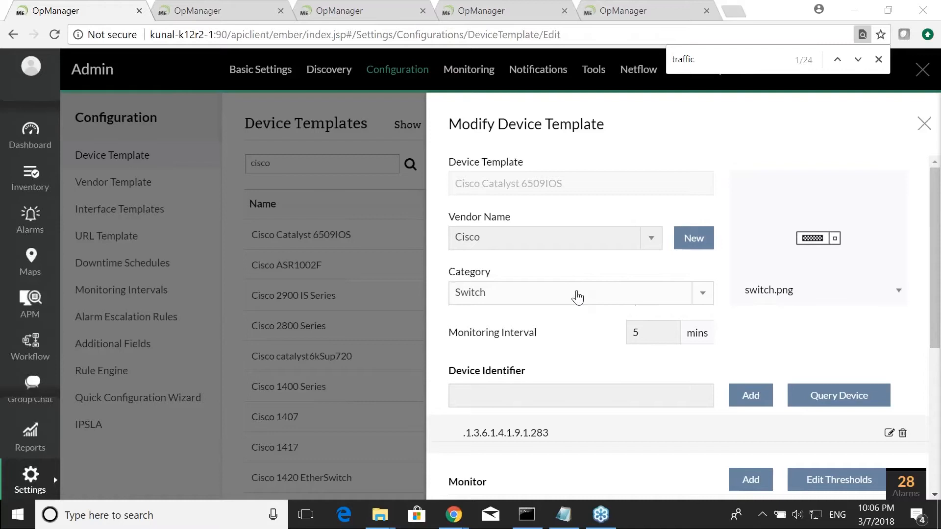
scroll(576, 298, "down", 5)
scroll(531, 304, "up", 2)
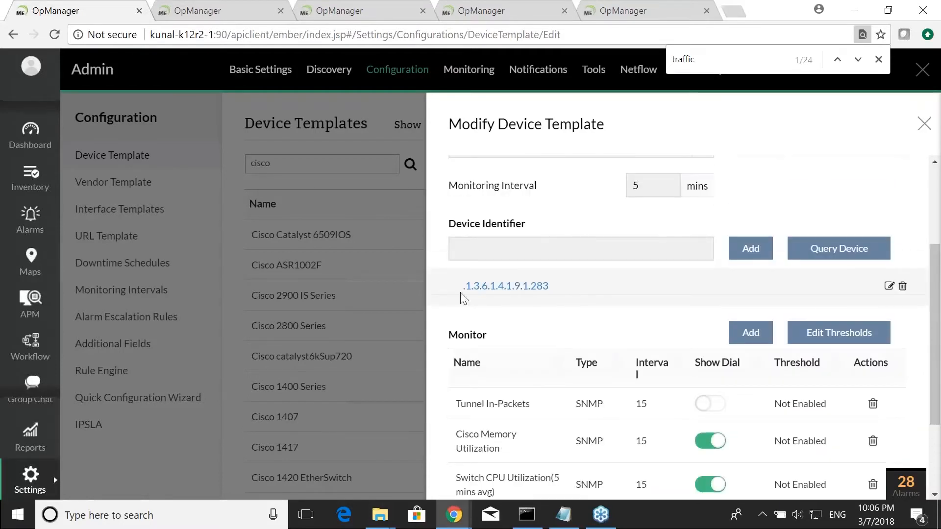
scroll(521, 325, "up", 3)
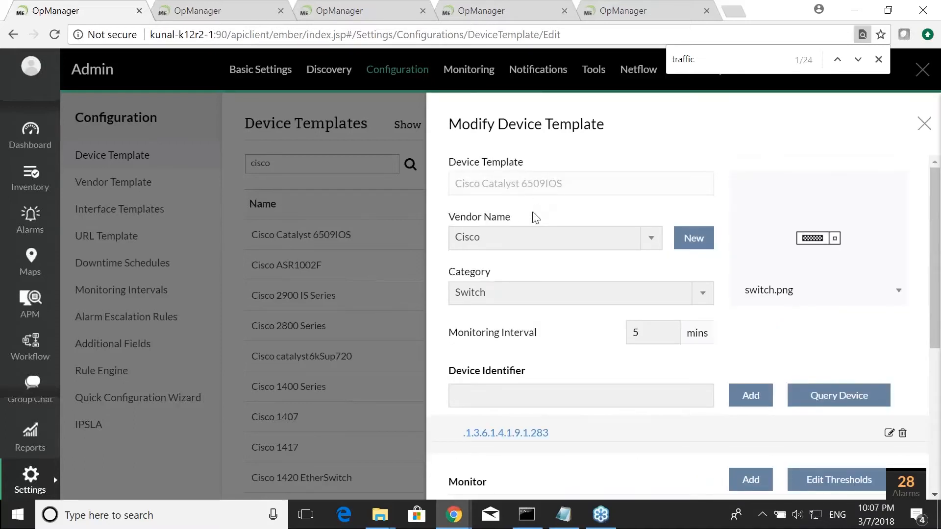
scroll(528, 247, "down", 2)
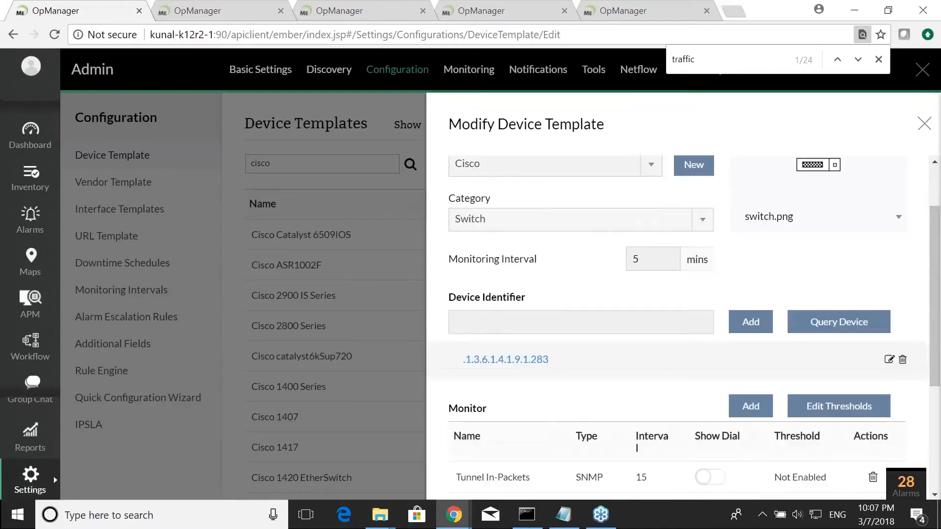
scroll(536, 235, "down", 3)
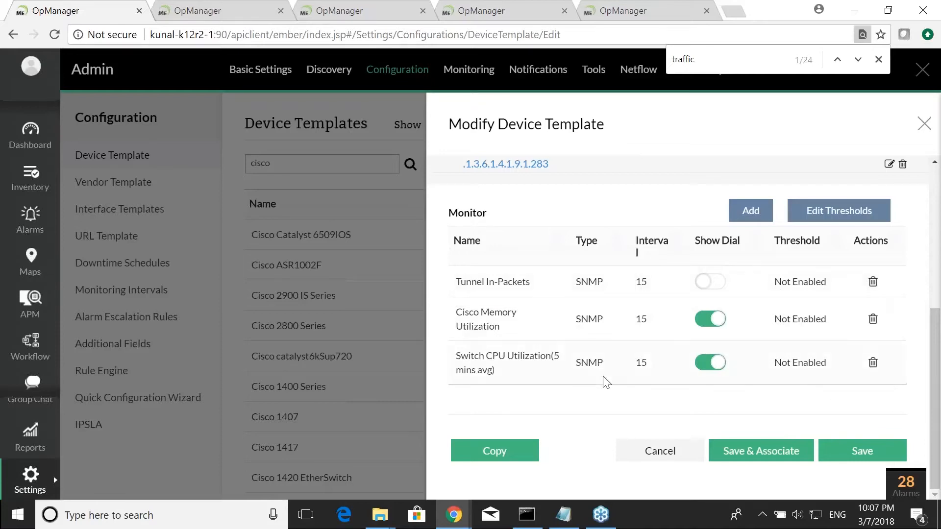
scroll(611, 381, "up", 5)
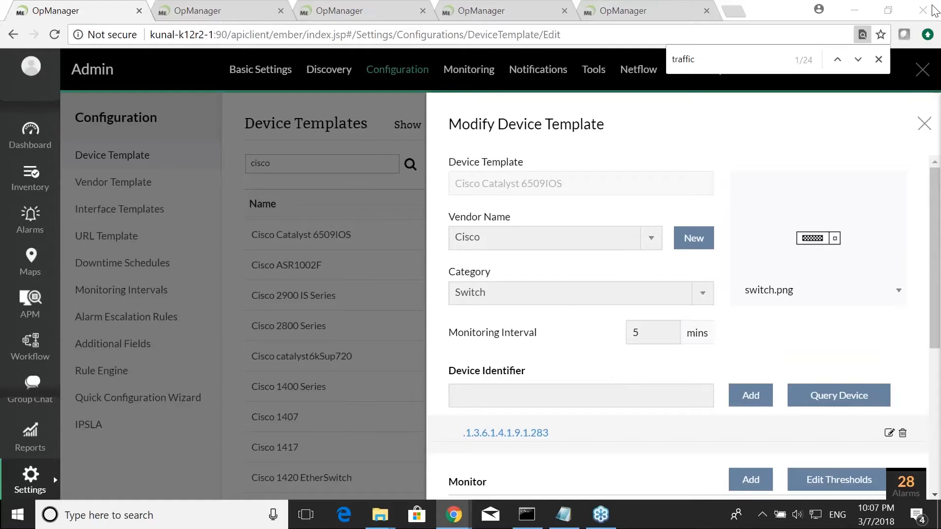
left_click(924, 125)
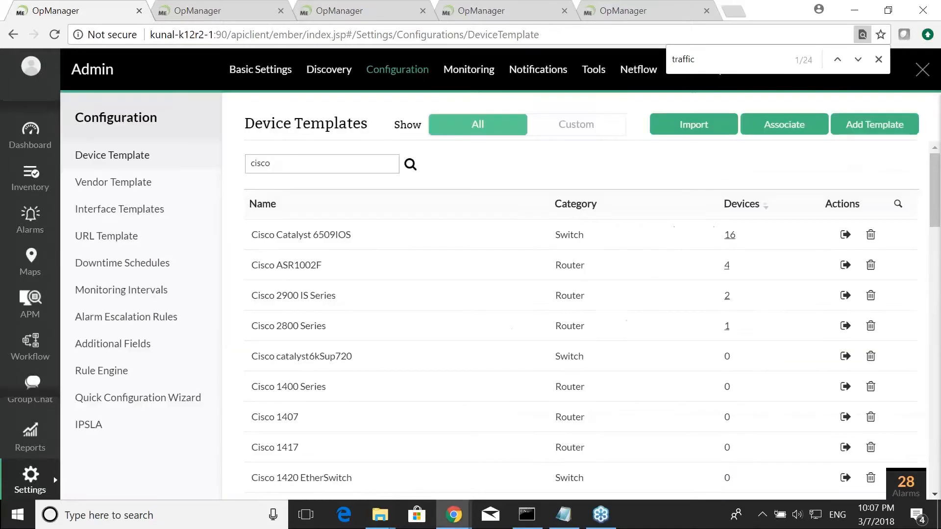
- Open the router 192.168.49.3 from the inventory device list and view its summary and Router Graphs
left_click(34, 184)
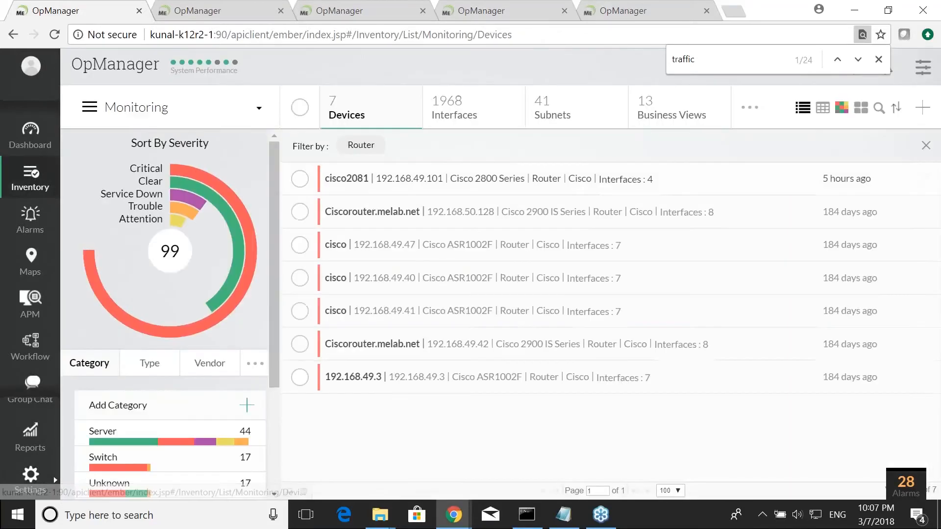
left_click(353, 378)
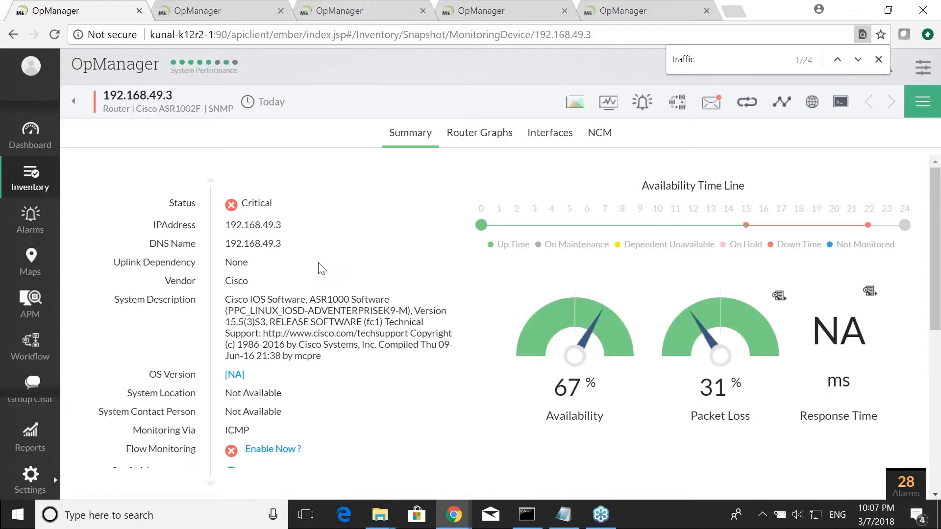
scroll(319, 266, "down", 6)
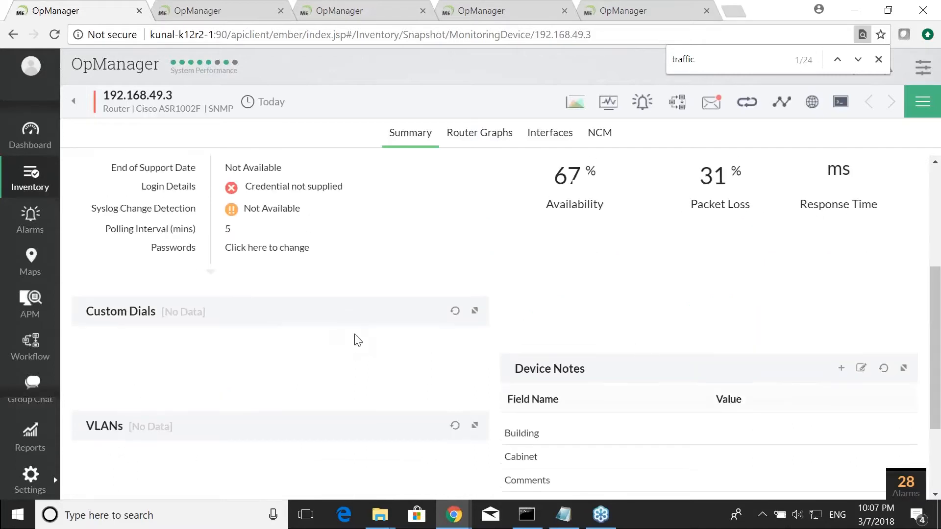
scroll(357, 338, "up", 5)
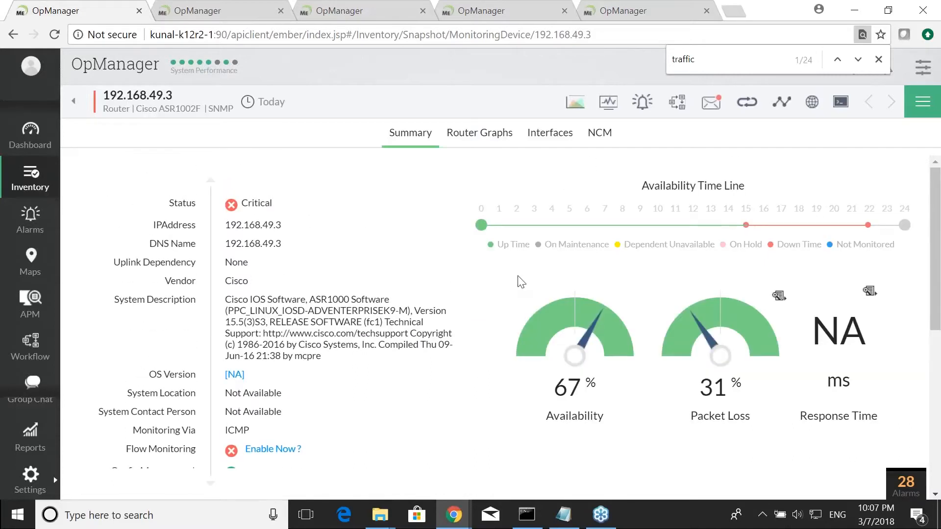
left_click(485, 139)
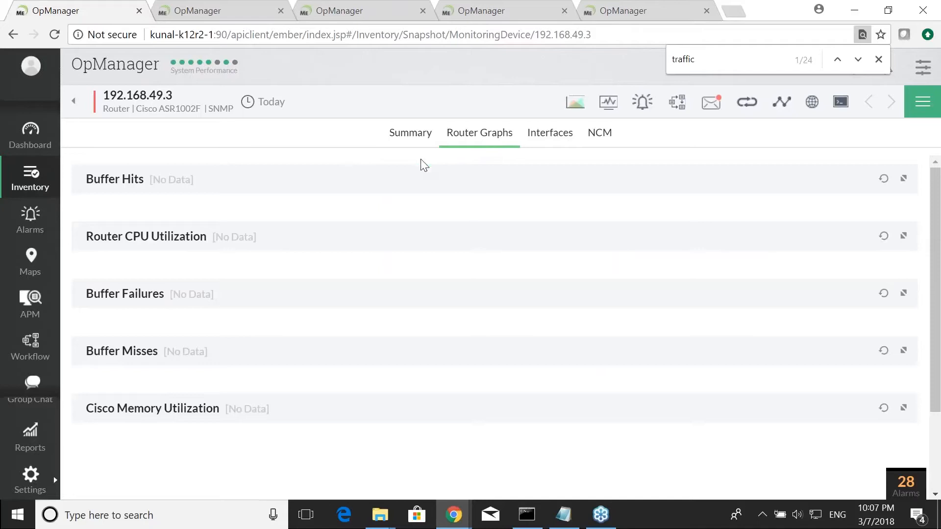
- Switch to the last OpManager tab and open the Router Graphs of the router ciscoISR_G2.melab.net from the inventory
left_click(196, 10)
left_click(343, 11)
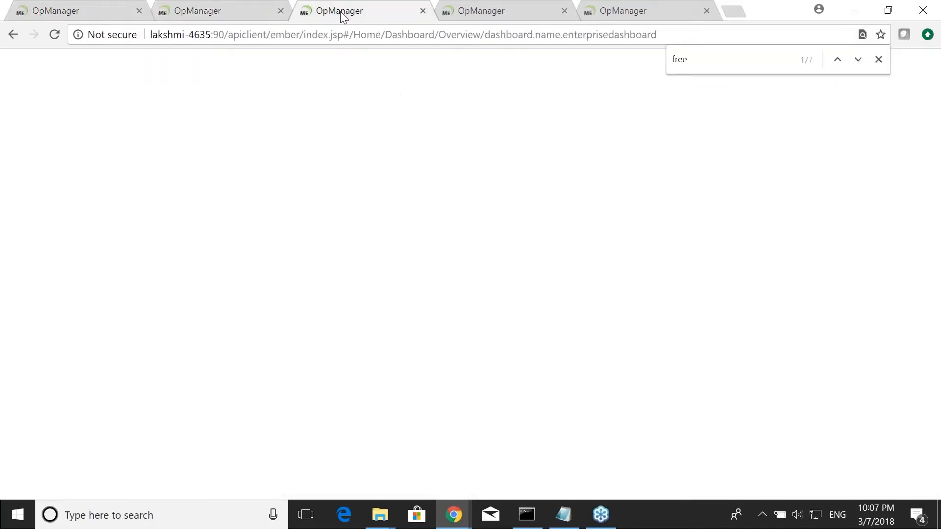
left_click(465, 11)
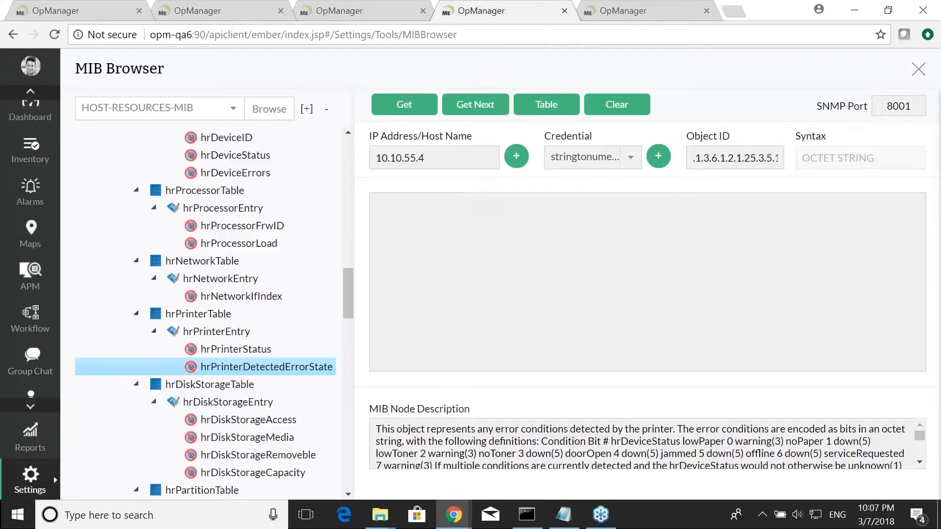
left_click(600, 12)
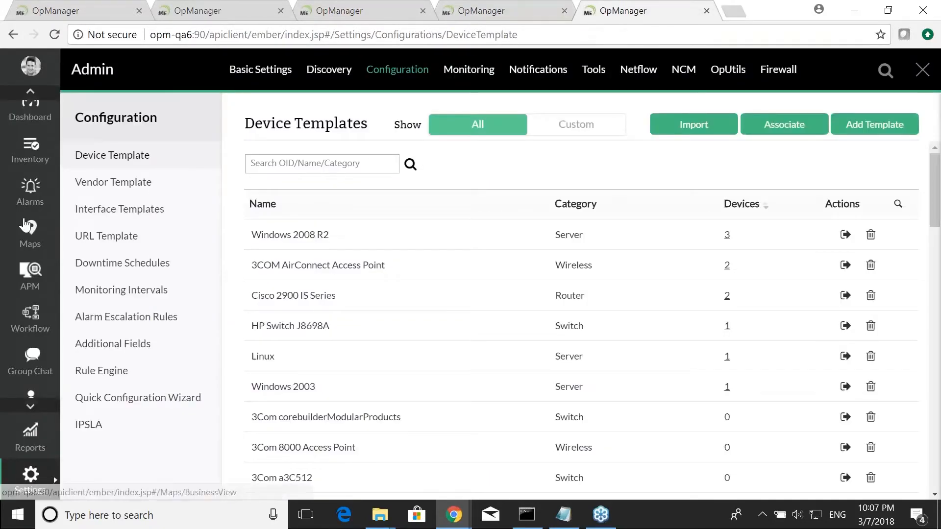
left_click(41, 169)
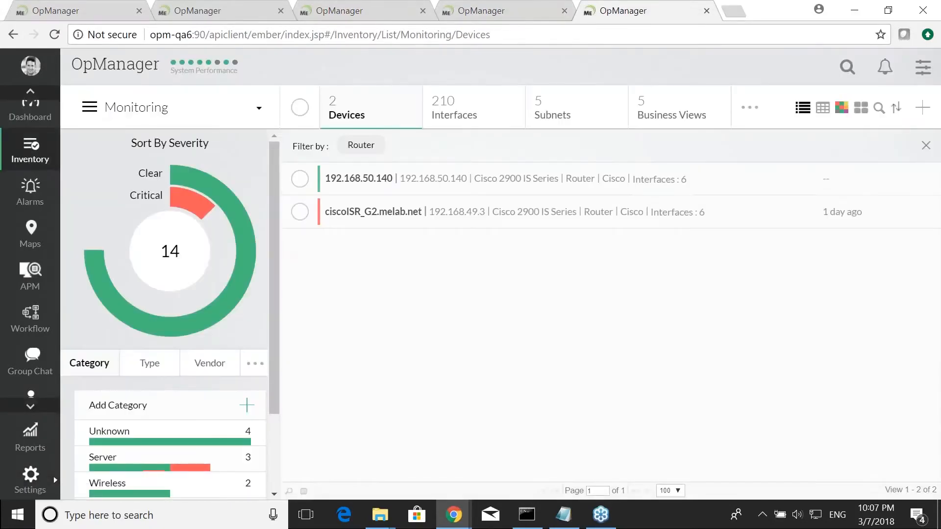
left_click(373, 213)
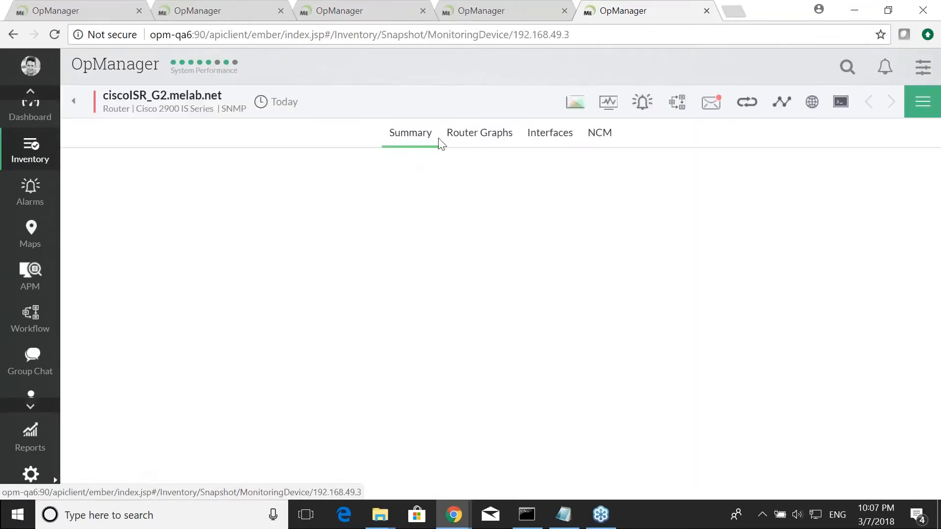
left_click(467, 134)
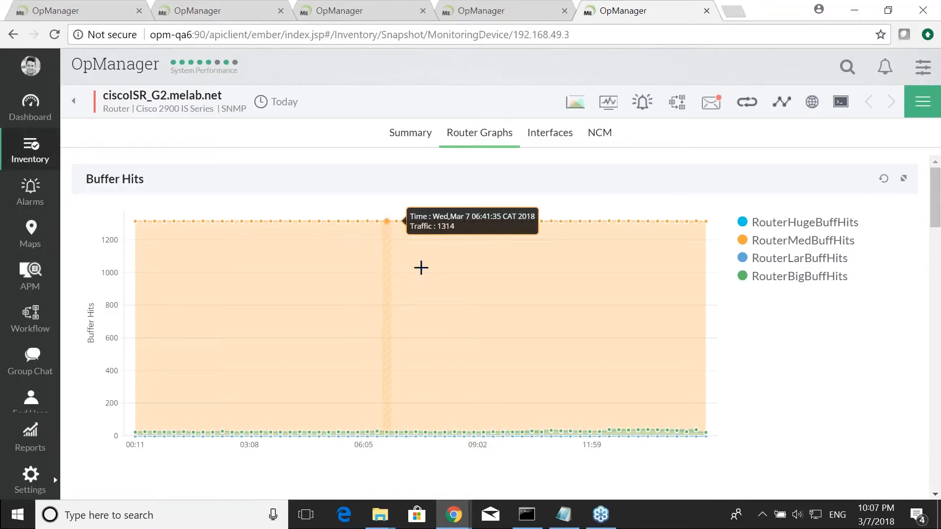
- Review the router's buffer hits, CPU utilization, buffer misses and Cisco memory utilization graphs
scroll(449, 264, "down", 3)
scroll(447, 265, "up", 3)
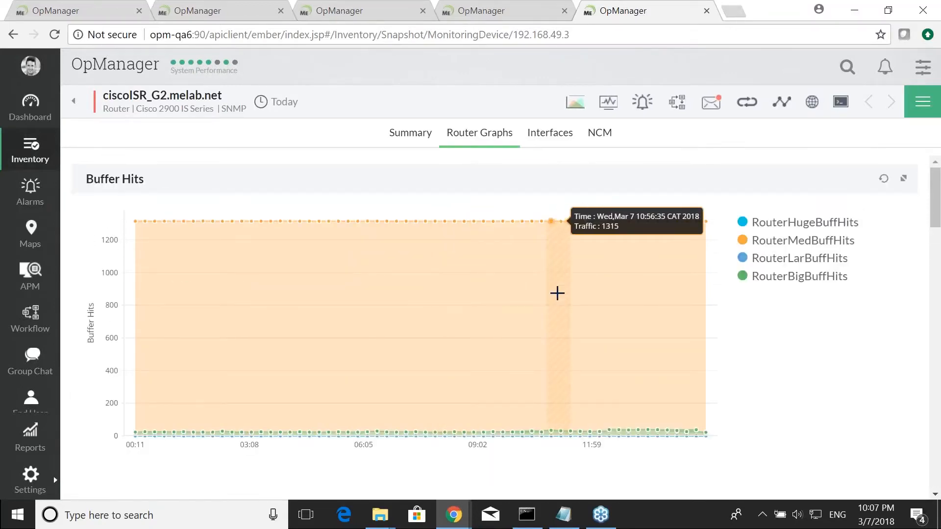
scroll(557, 293, "down", 5)
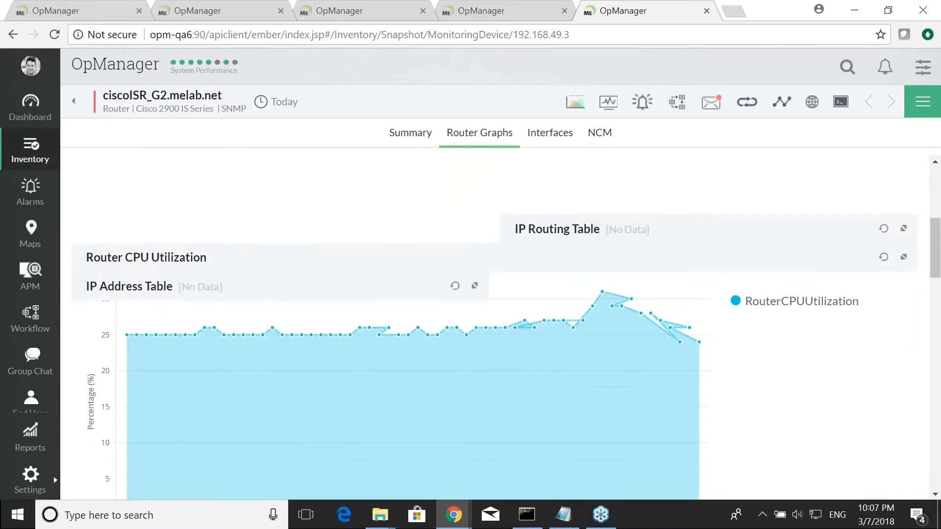
scroll(561, 299, "down", 10)
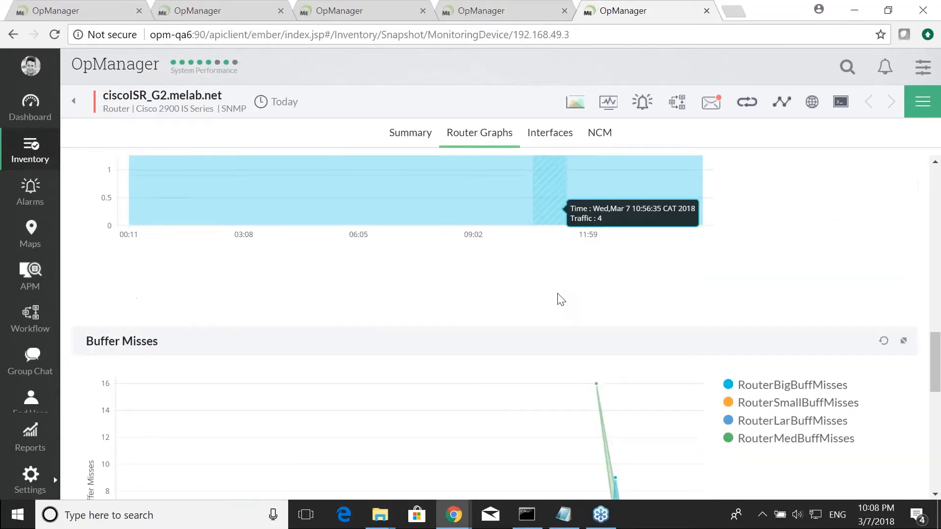
scroll(561, 300, "down", 8)
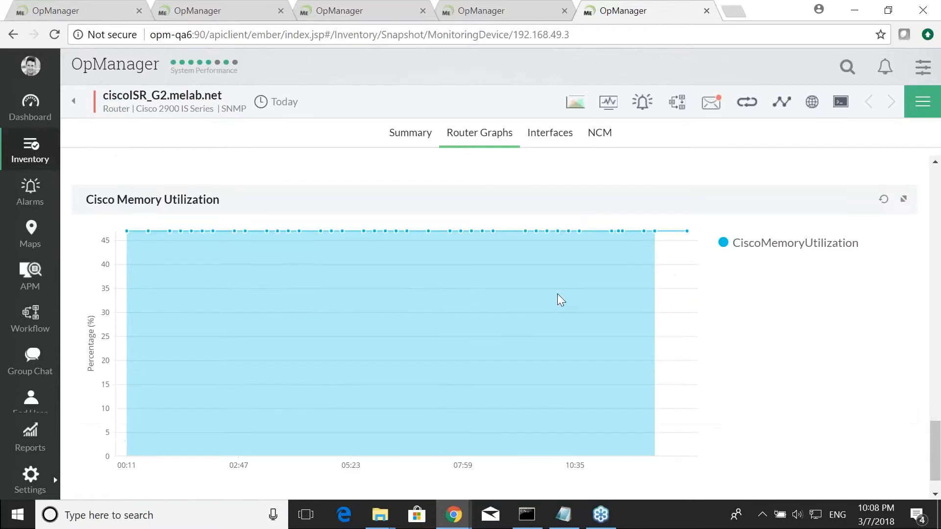
- Open the router's performance monitors list and look through all monitors and their polling intervals
left_click(606, 109)
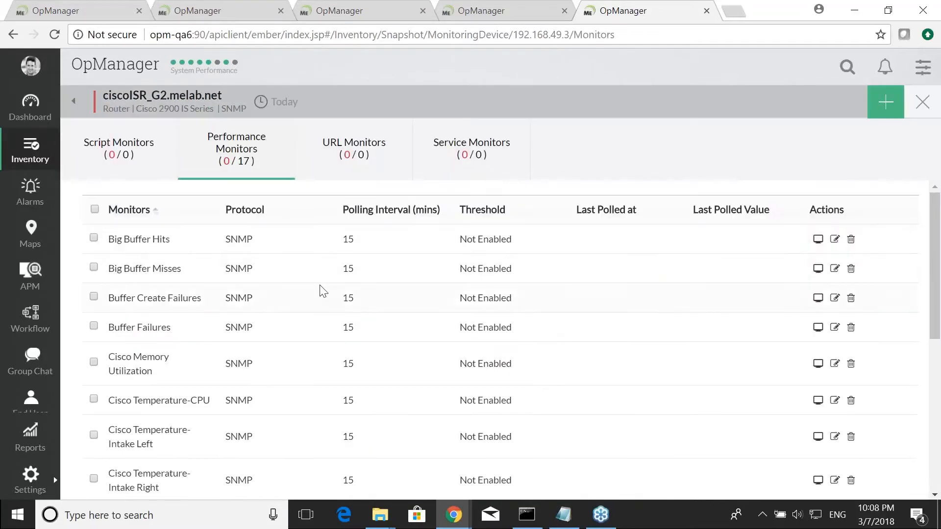
scroll(346, 287, "down", 3)
scroll(347, 278, "up", 3)
scroll(309, 264, "down", 5)
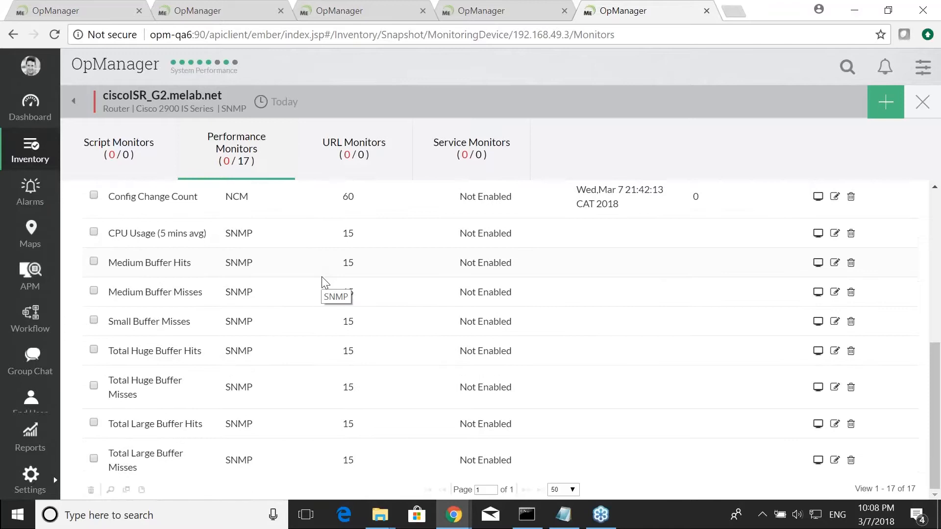
scroll(323, 284, "up", 5)
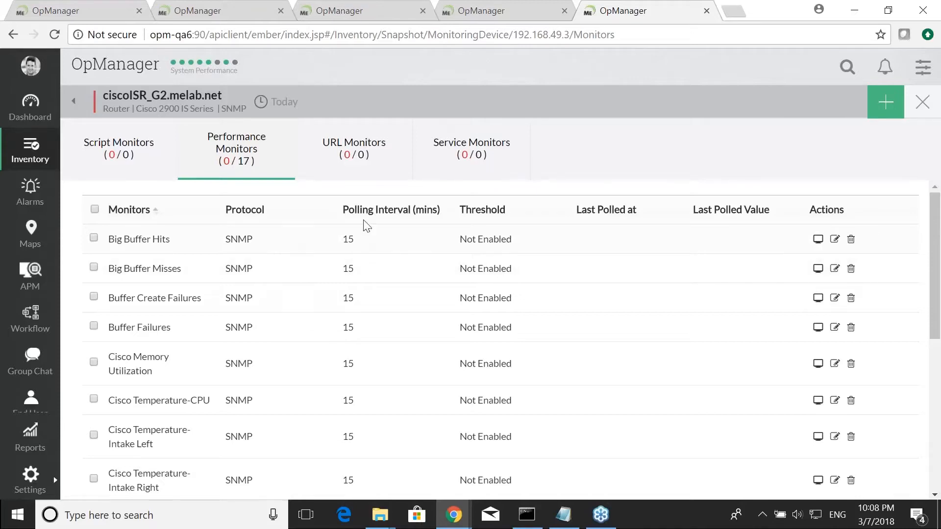
- Open the Big Buffer Hits monitor's settings, examine its threshold details, and close it without changes
left_click(835, 239)
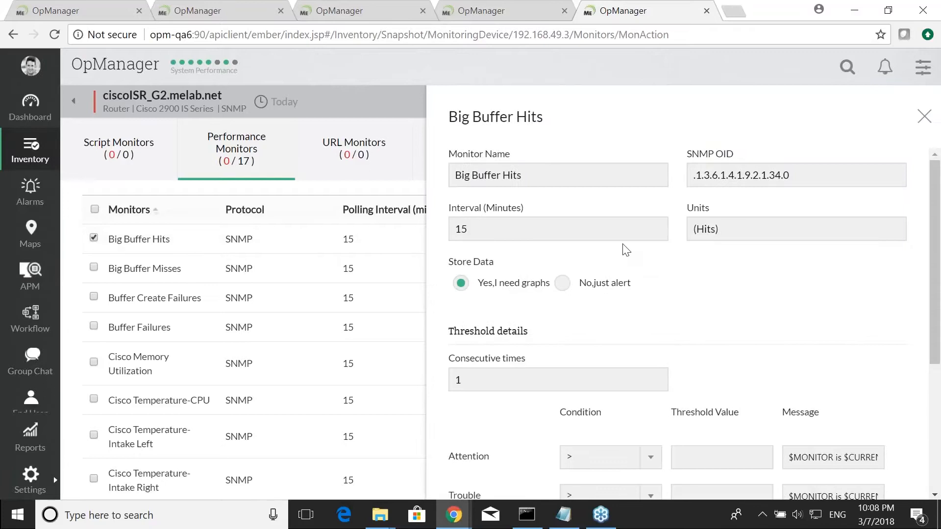
scroll(629, 257, "down", 3)
scroll(630, 257, "down", 3)
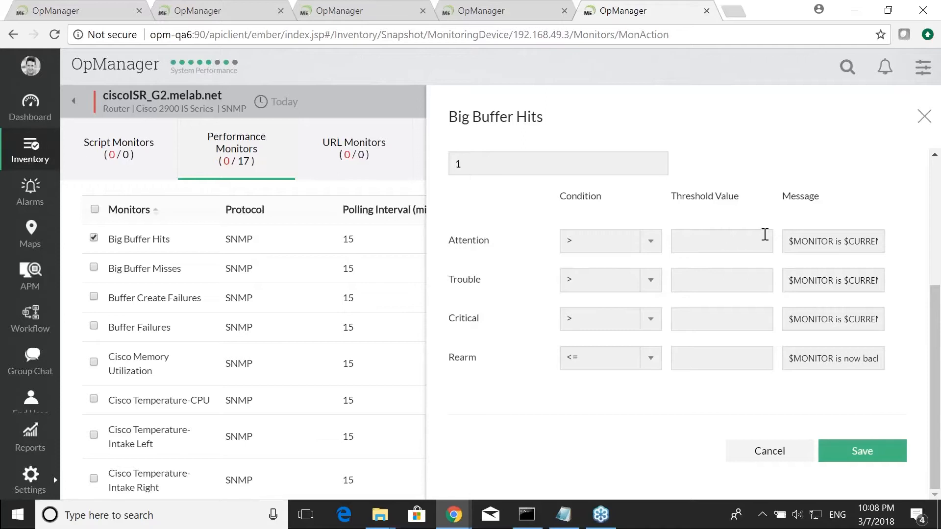
left_click(925, 118)
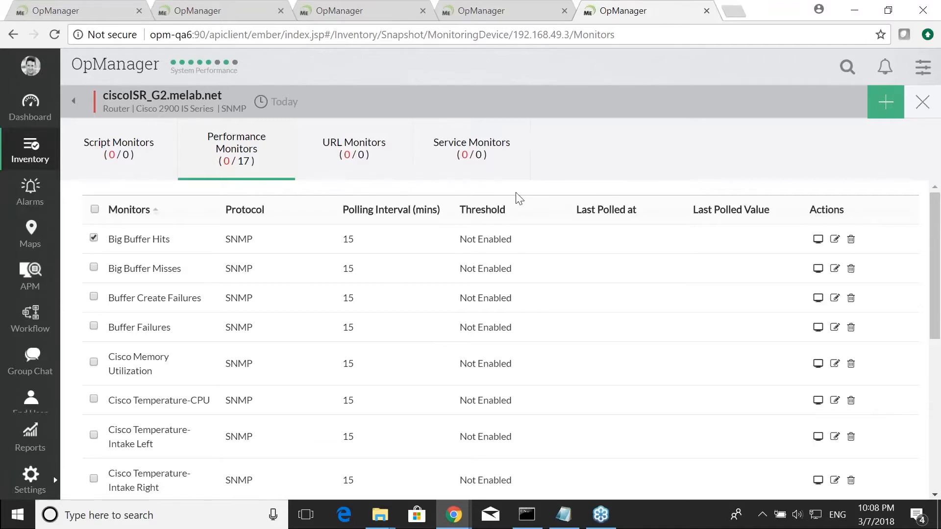
key("alt+Tab")
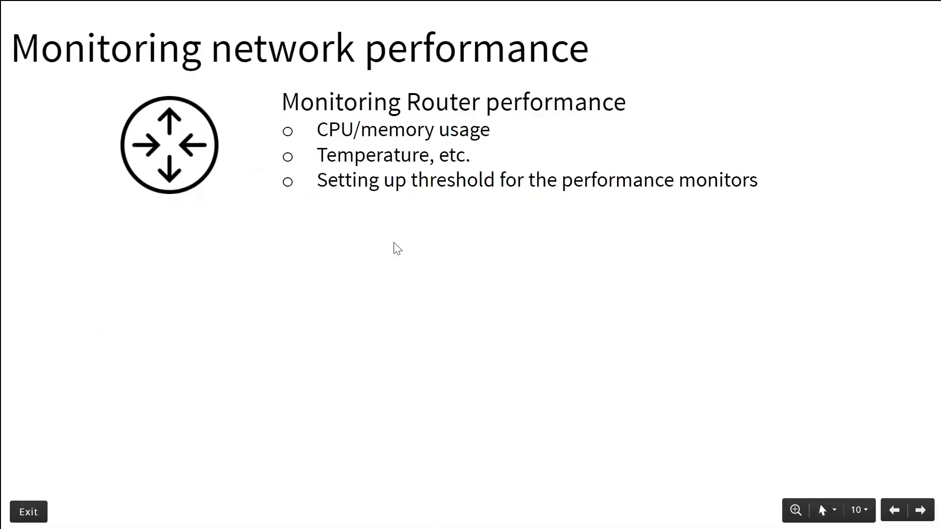
left_click(394, 242)
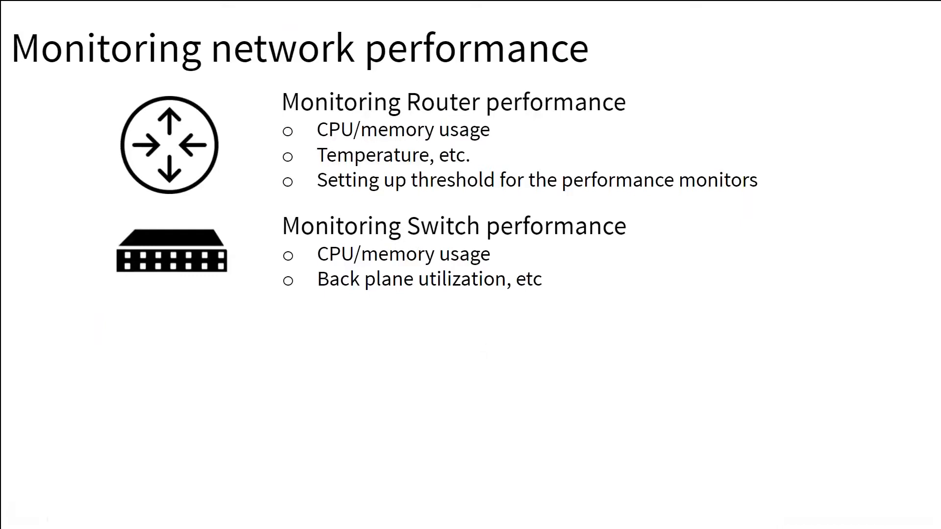
key("Right")
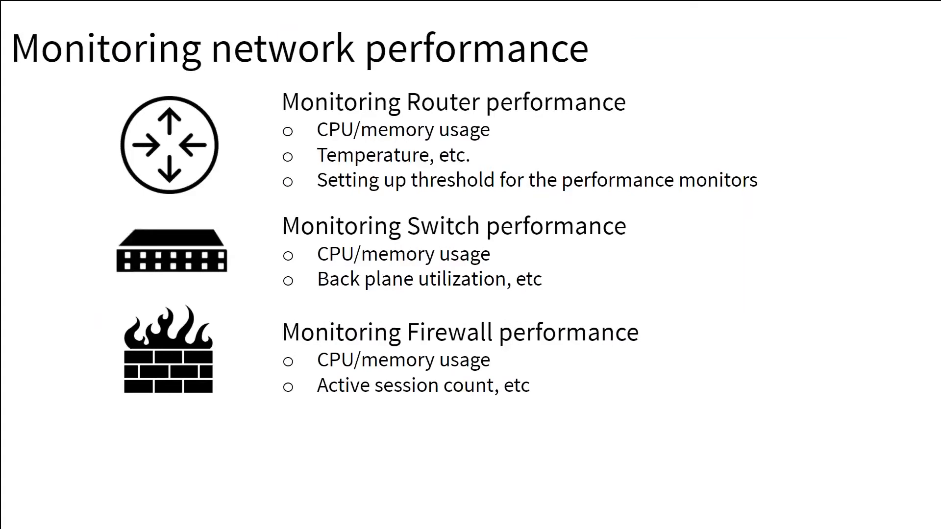
key("Right")
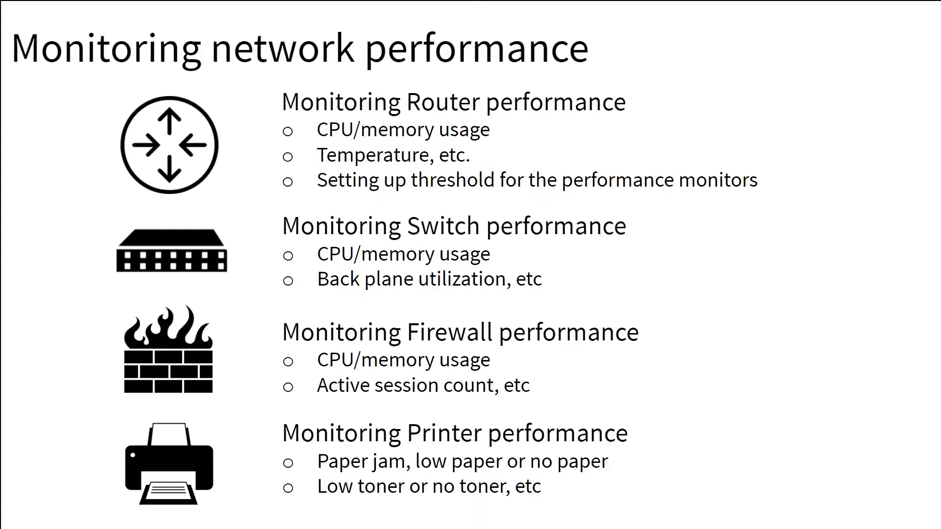
key("alt+Tab")
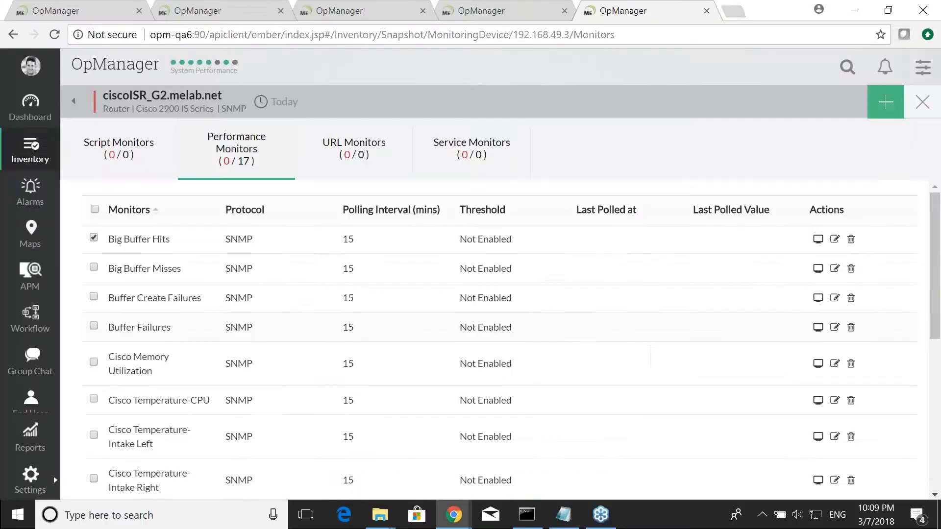
- Go to the device templates in the settings configuration, search for epson, and open the Epson Printer template
left_click(27, 490)
left_click(397, 70)
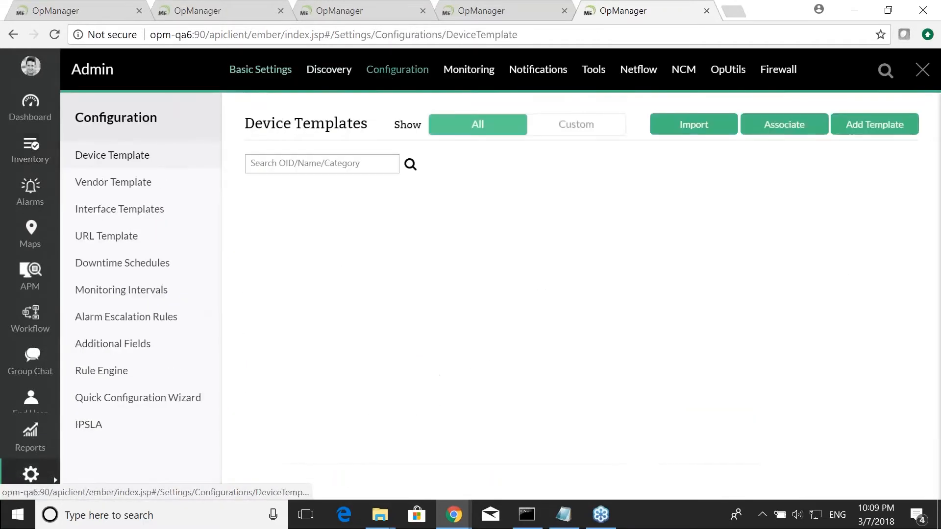
left_click(285, 163)
type("epson")
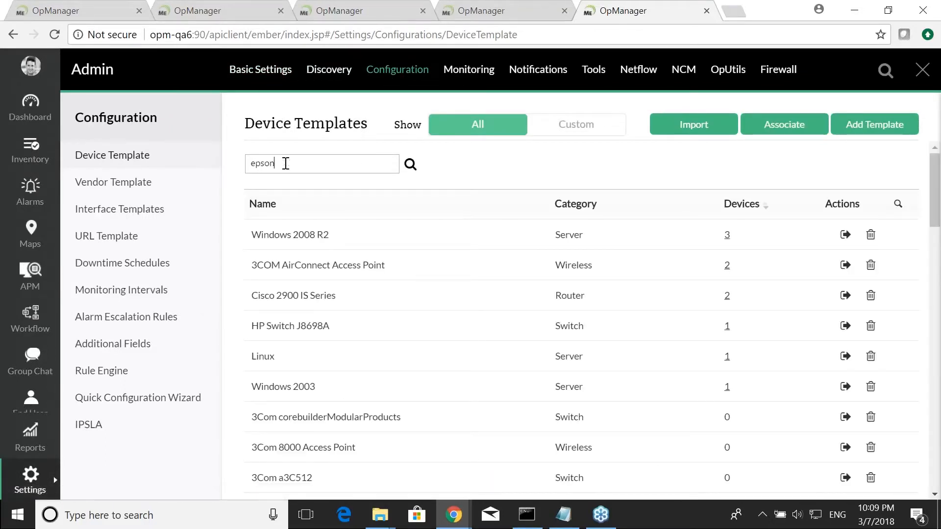
left_click(317, 237)
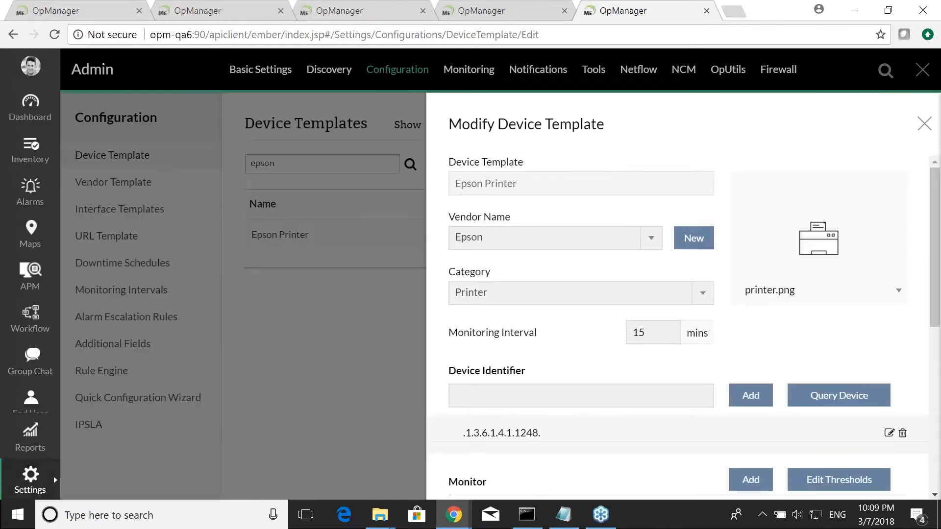
- Review the Epson Printer template's monitors and their polling intervals, then close the template without changes
scroll(586, 263, "down", 6)
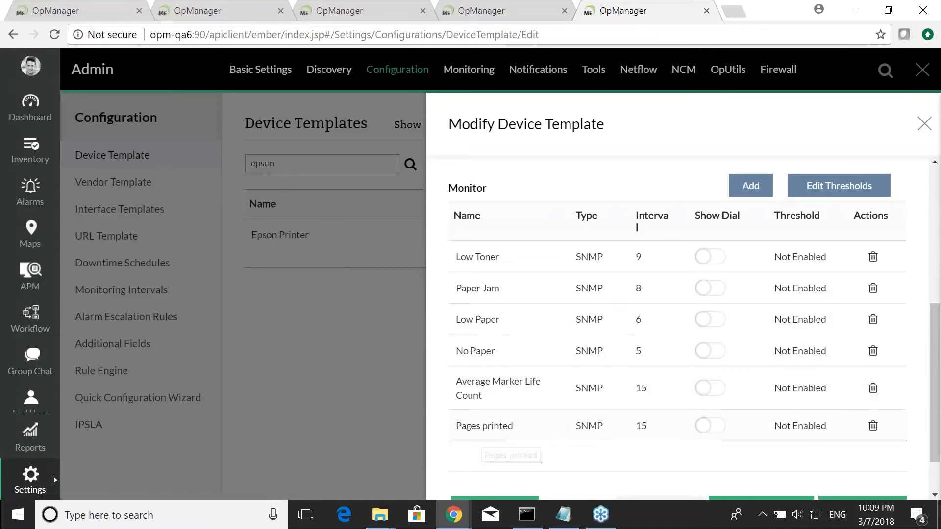
scroll(624, 385, "down", 2)
scroll(625, 387, "up", 2)
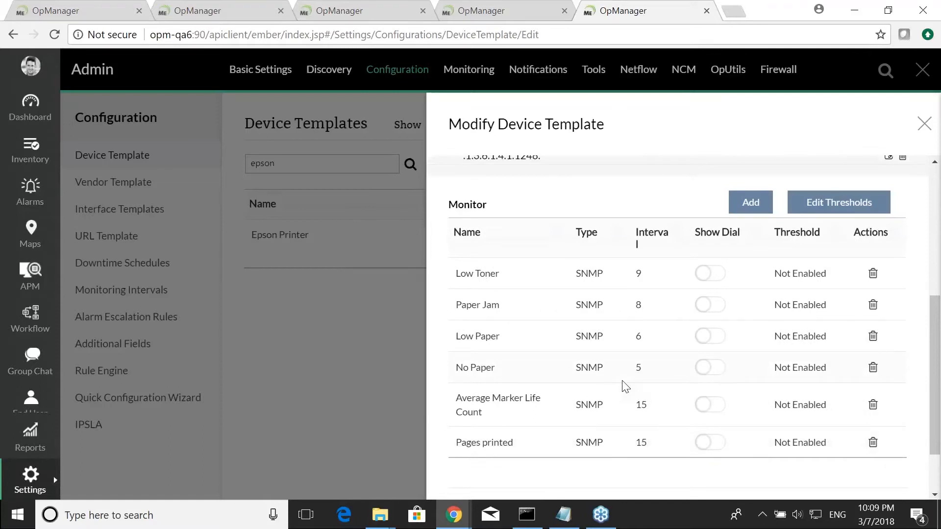
scroll(644, 350, "up", 5)
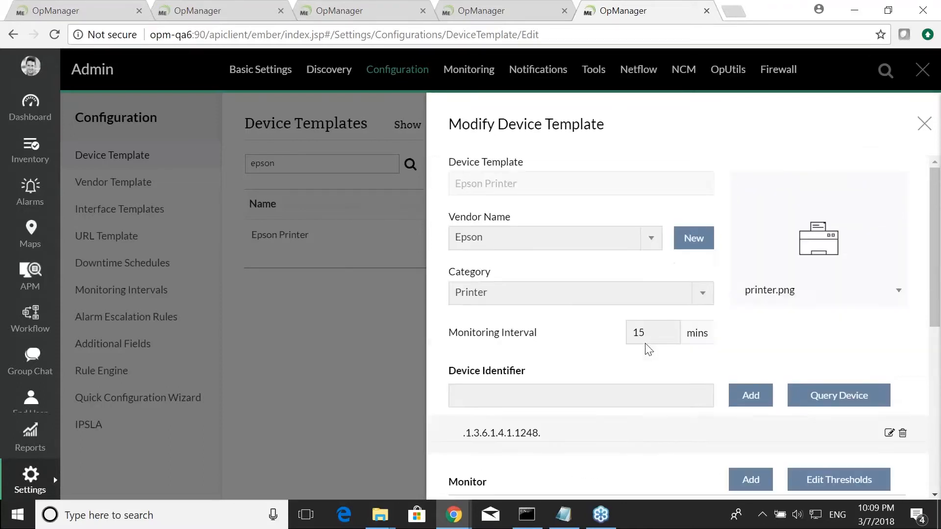
left_click(924, 126)
- Search the device templates for printer and look through the listed printer templates
left_click_drag(339, 168, 208, 178)
type("printer")
scroll(357, 331, "down", 10)
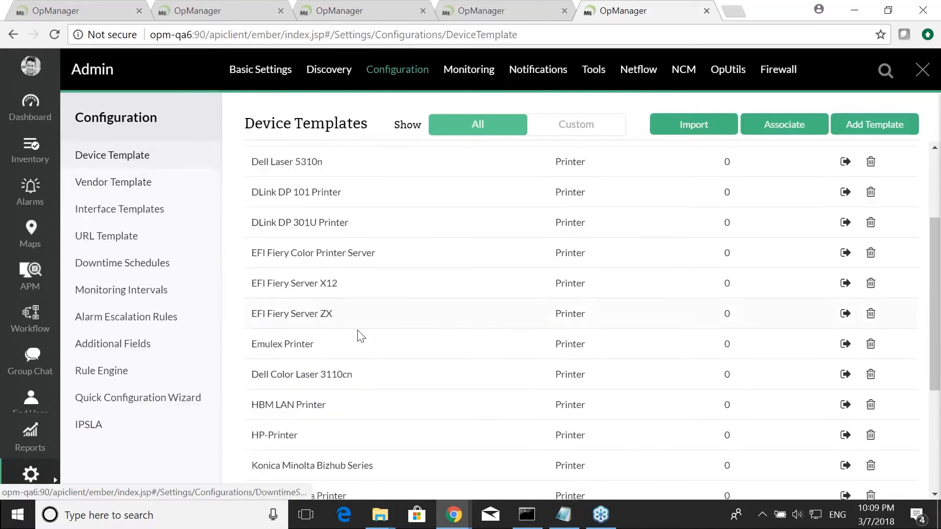
scroll(441, 351, "up", 10)
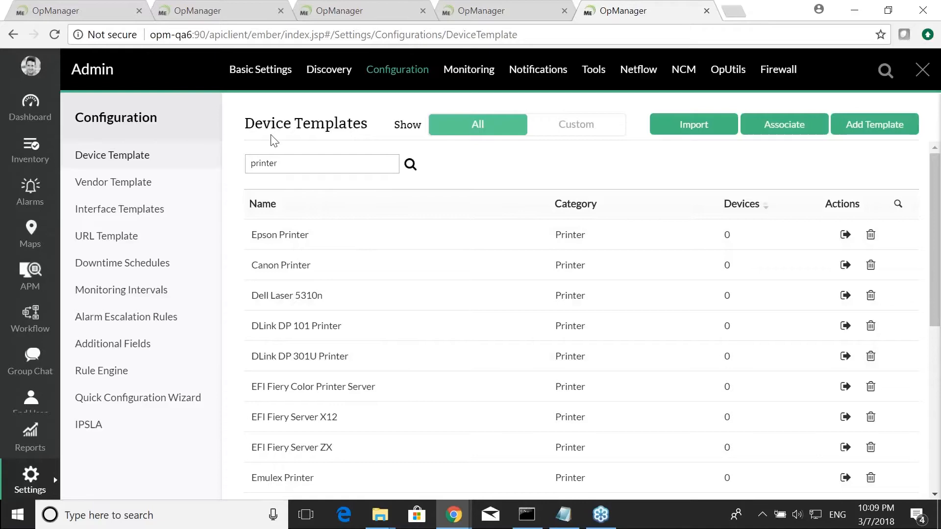
key("alt+Tab")
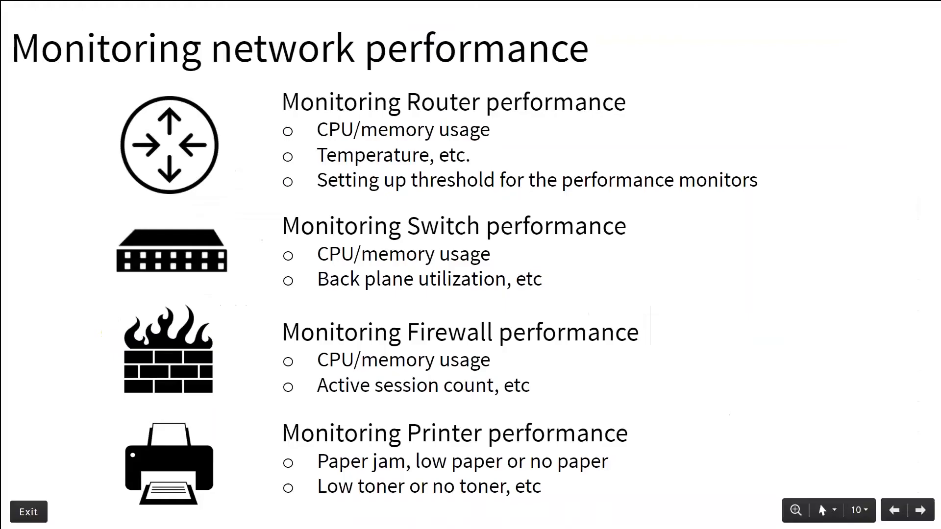
key("Right")
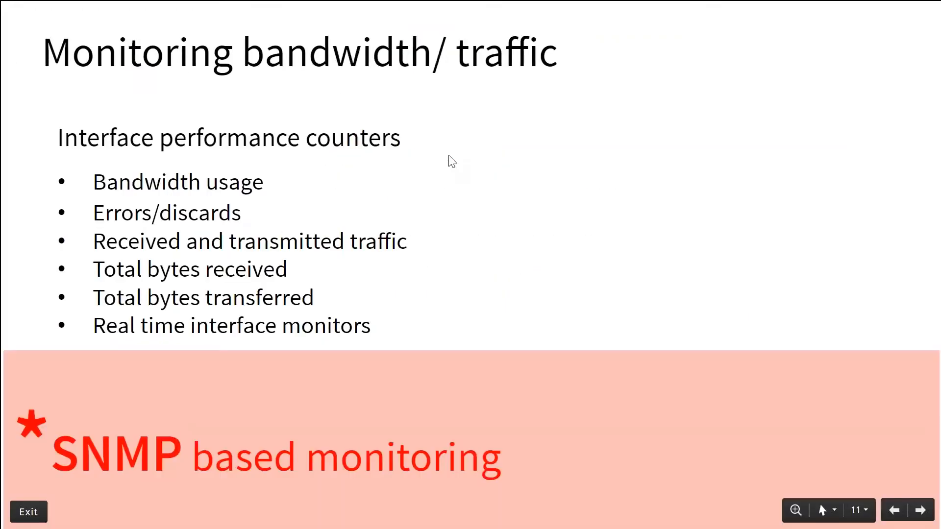
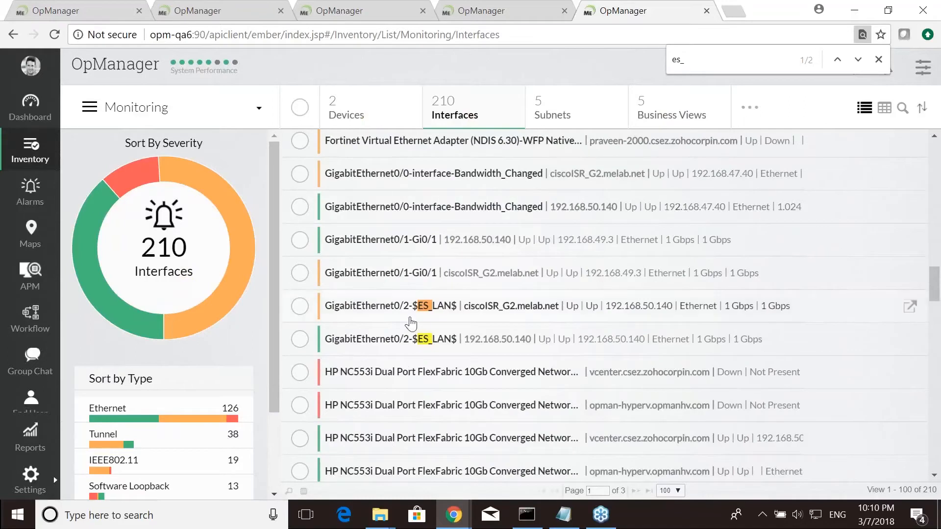
- Open the GigabitEthernet0/2-$ES_LAN$ interface of ciscoISR_G2.melab.net and review its summary details
left_click(400, 311)
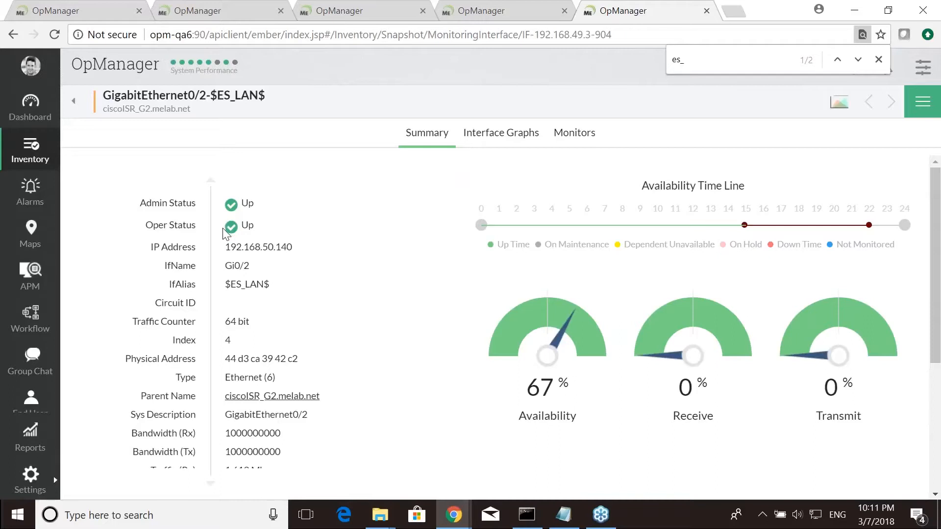
scroll(306, 258, "down", 4)
scroll(309, 258, "up", 4)
scroll(309, 333, "down", 4)
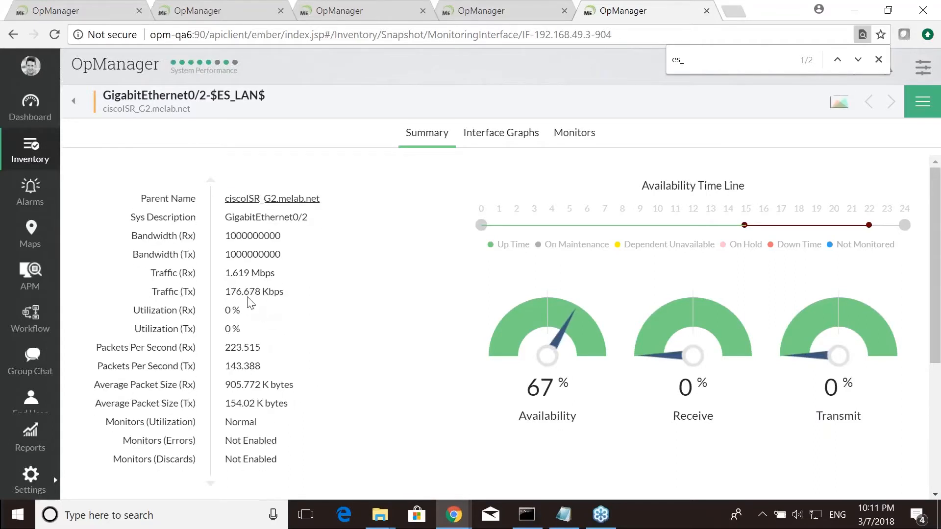
scroll(333, 294, "up", 4)
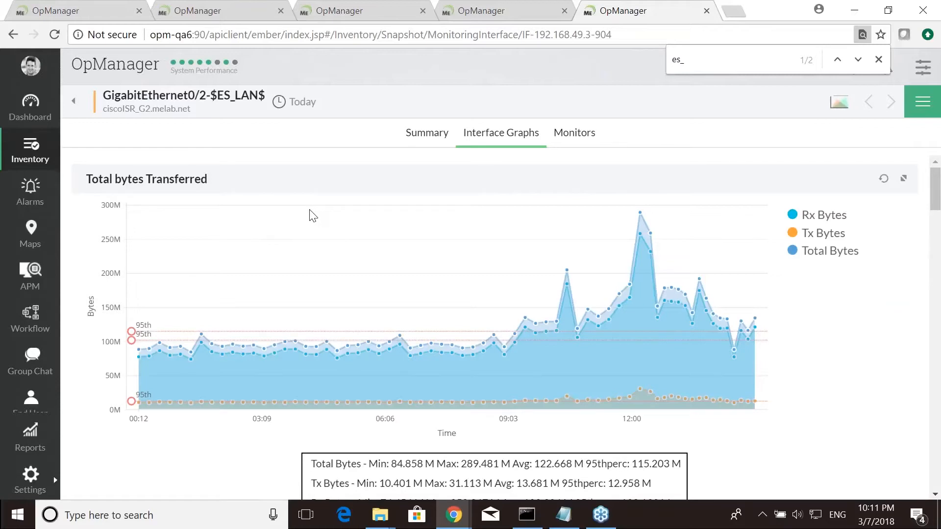
- Look through the interface's traffic, utilization, error and packet graphs, then open its monitors list
scroll(313, 216, "down", 6)
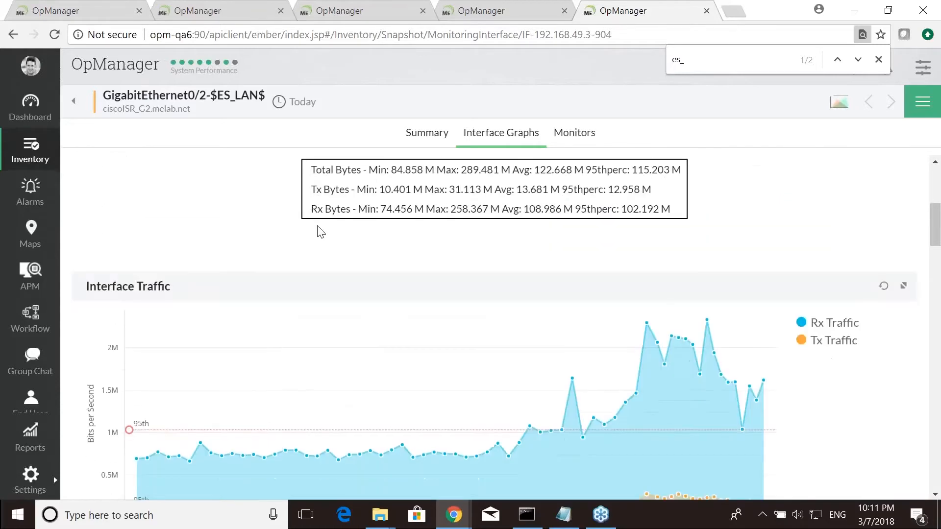
scroll(338, 282, "down", 4)
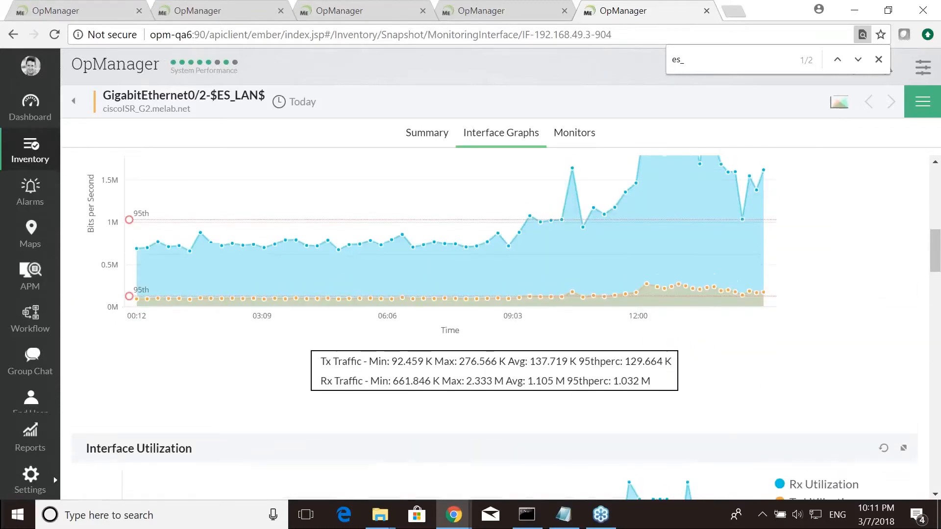
scroll(345, 277, "up", 3)
scroll(345, 277, "down", 7)
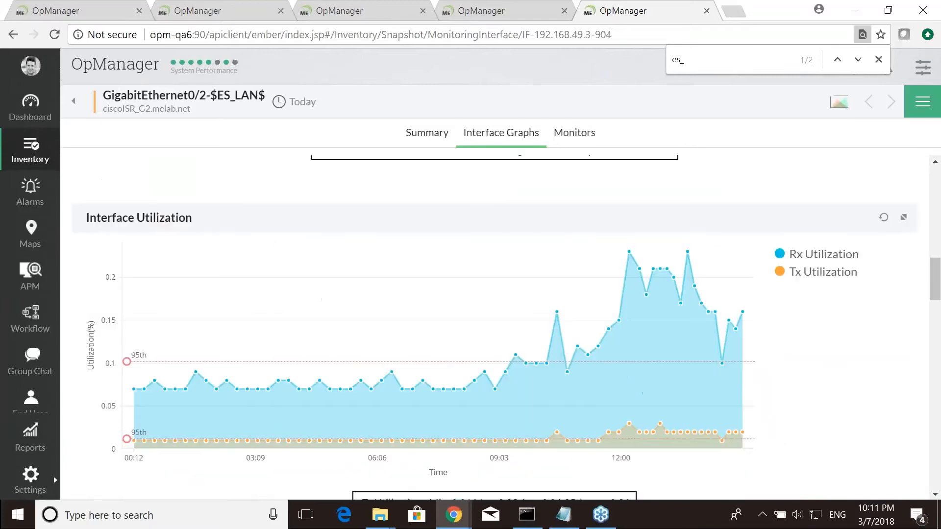
scroll(346, 284, "down", 8)
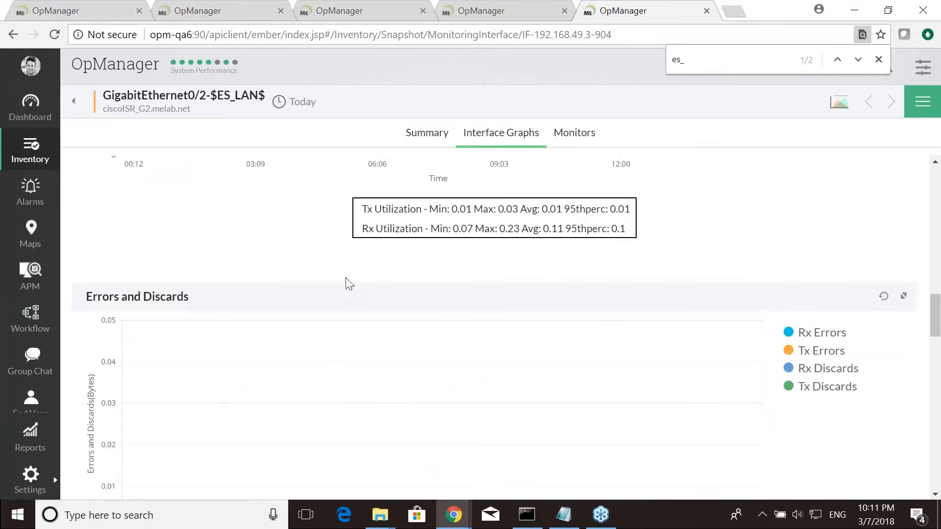
scroll(349, 283, "down", 4)
scroll(349, 284, "down", 10)
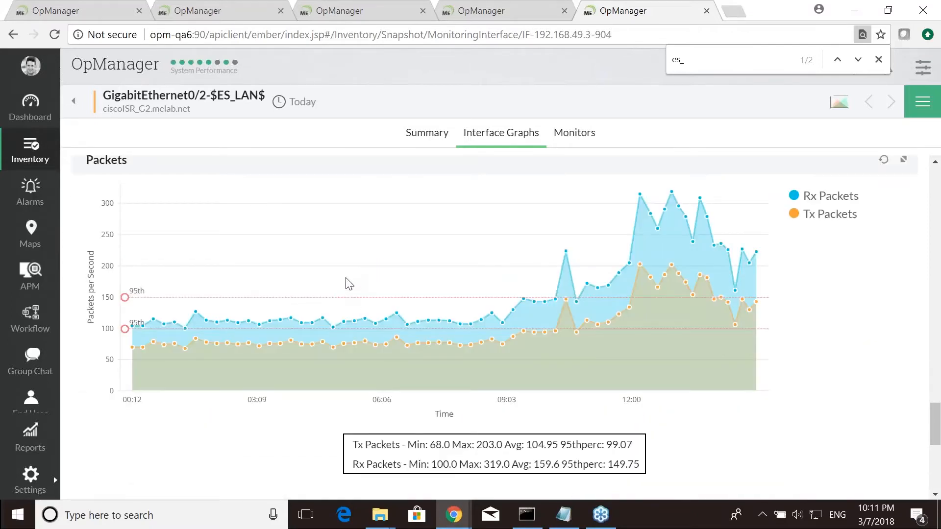
scroll(348, 283, "up", 12)
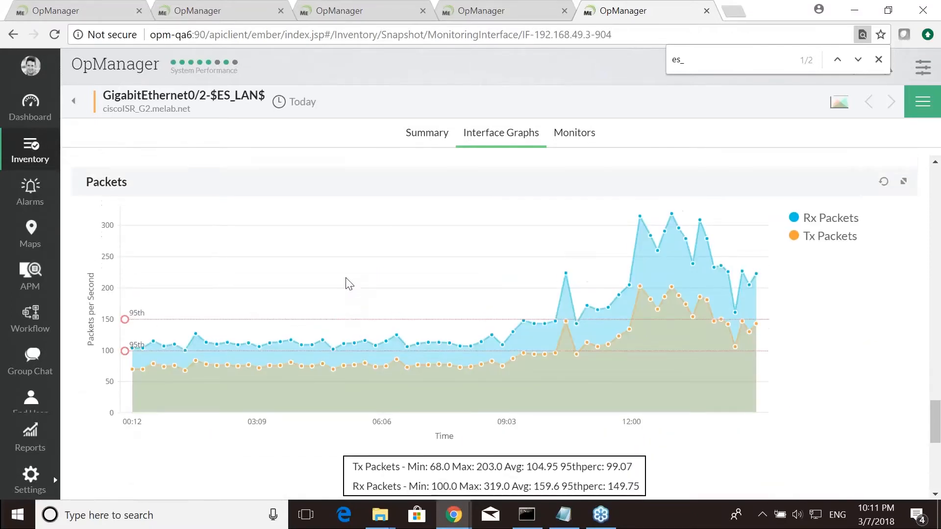
left_click(565, 136)
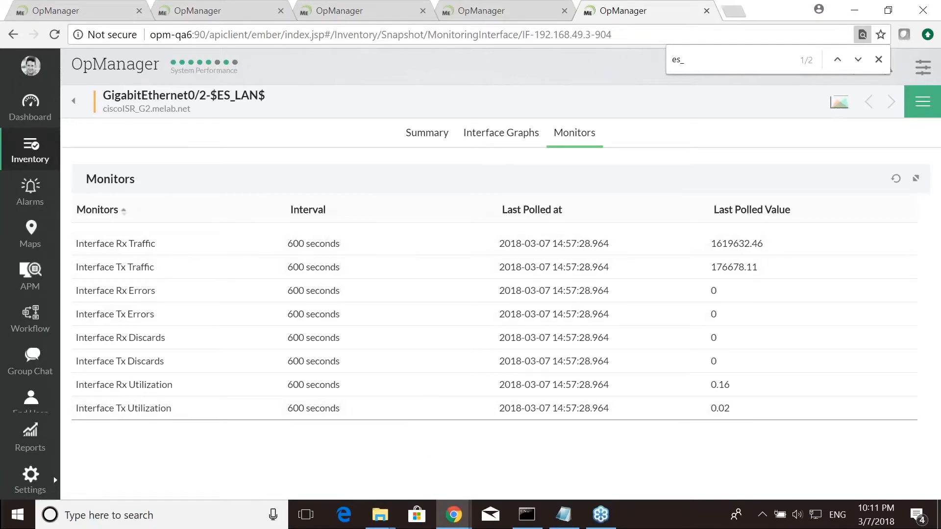
- Select all interfaces in the inventory and generate a report for today on Rx Traffic, Tx Traffic and Rx Errors
left_click(32, 159)
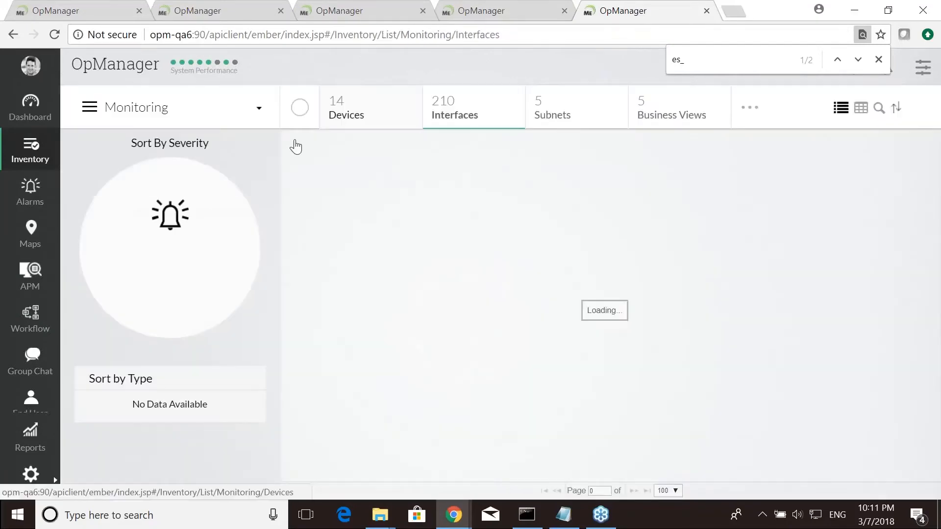
left_click(346, 108)
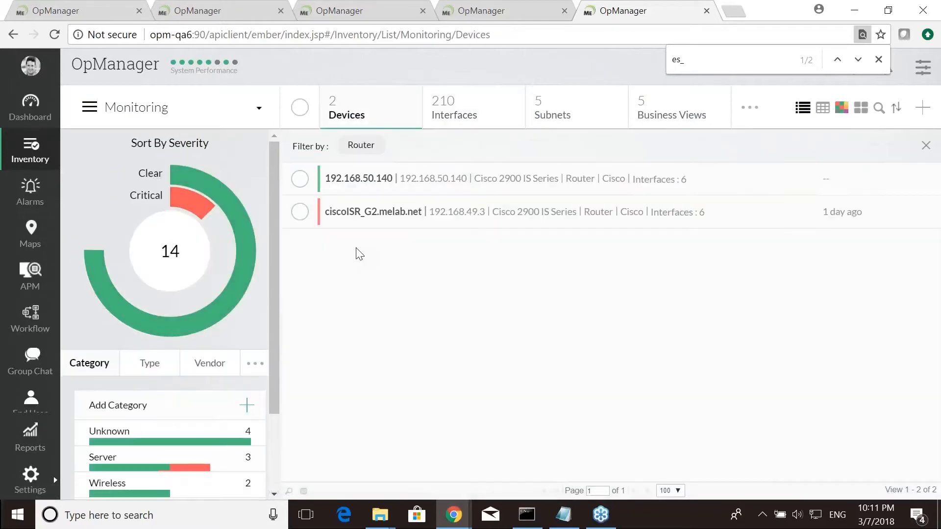
left_click(441, 123)
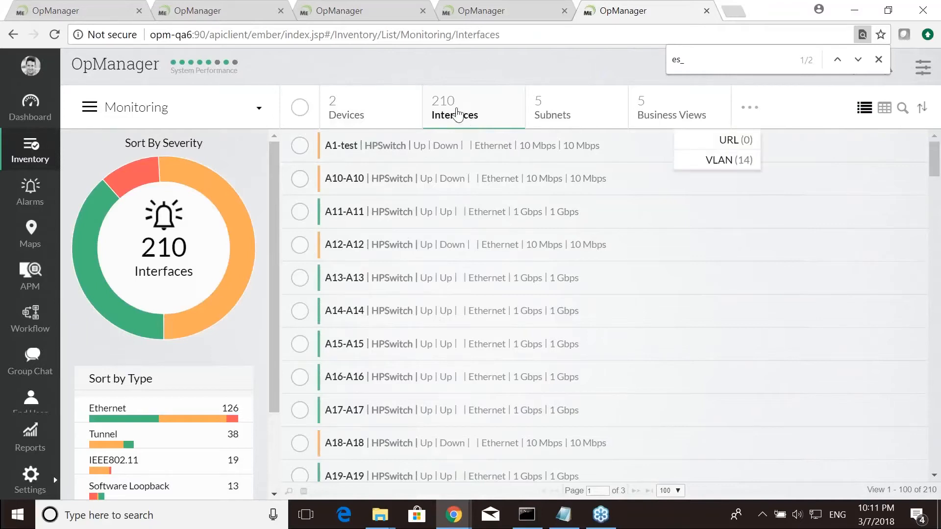
left_click(299, 107)
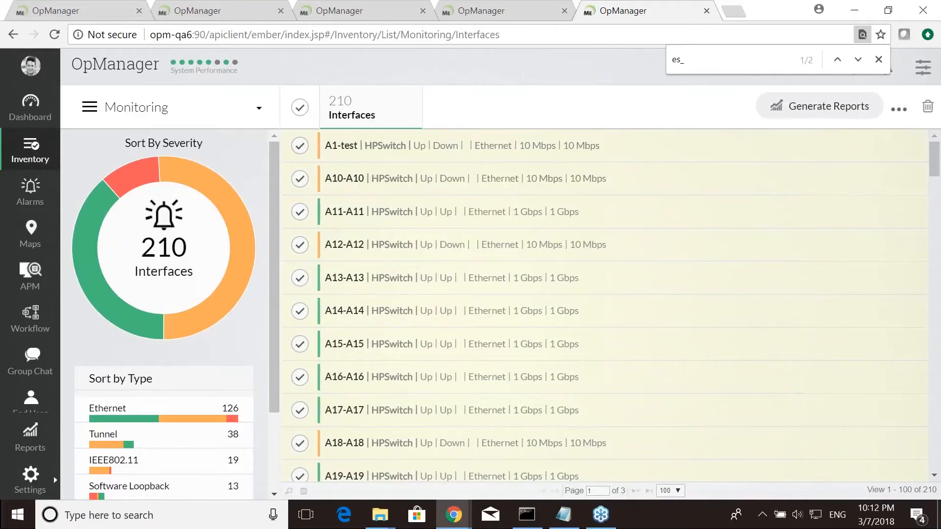
left_click(815, 114)
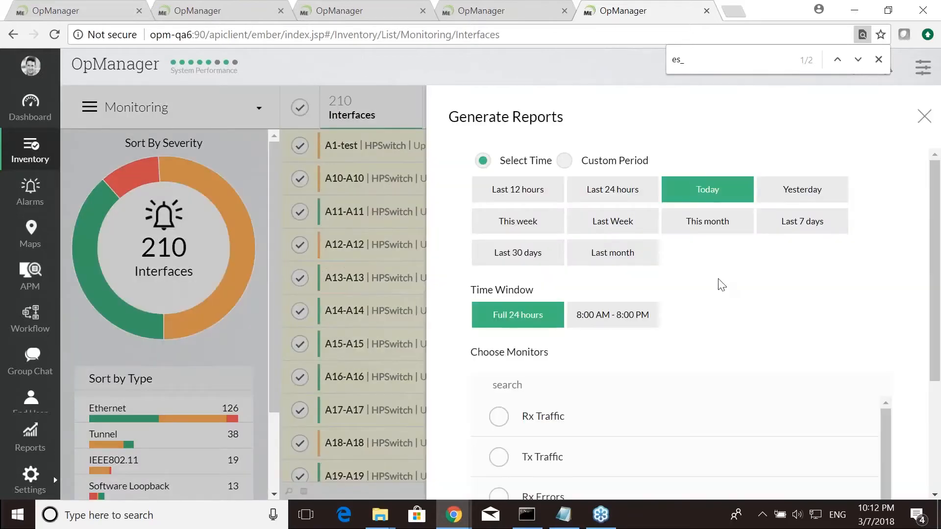
scroll(706, 284, "down", 2)
scroll(594, 301, "up", 2)
scroll(706, 227, "down", 1)
scroll(518, 274, "down", 2)
left_click(498, 270)
left_click(498, 310)
left_click(500, 354)
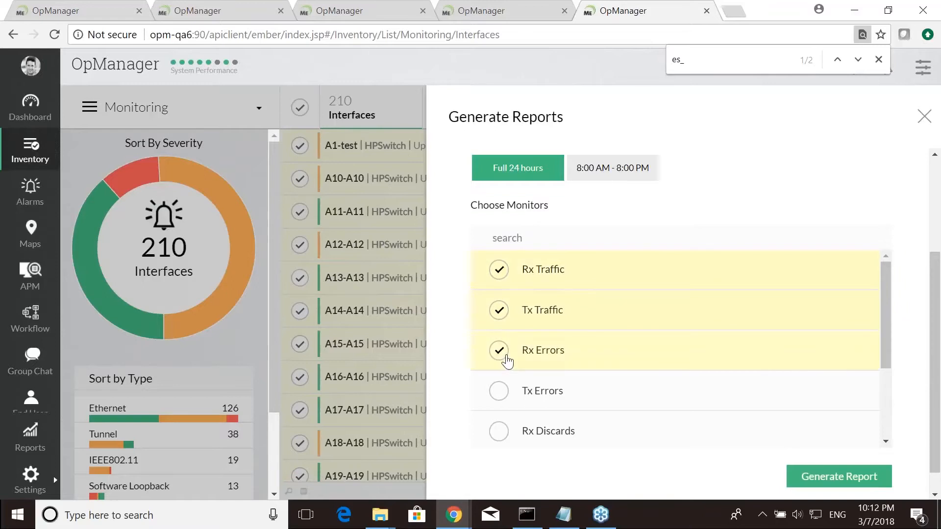
scroll(803, 387, "down", 3)
scroll(817, 401, "down", 1)
left_click(846, 449)
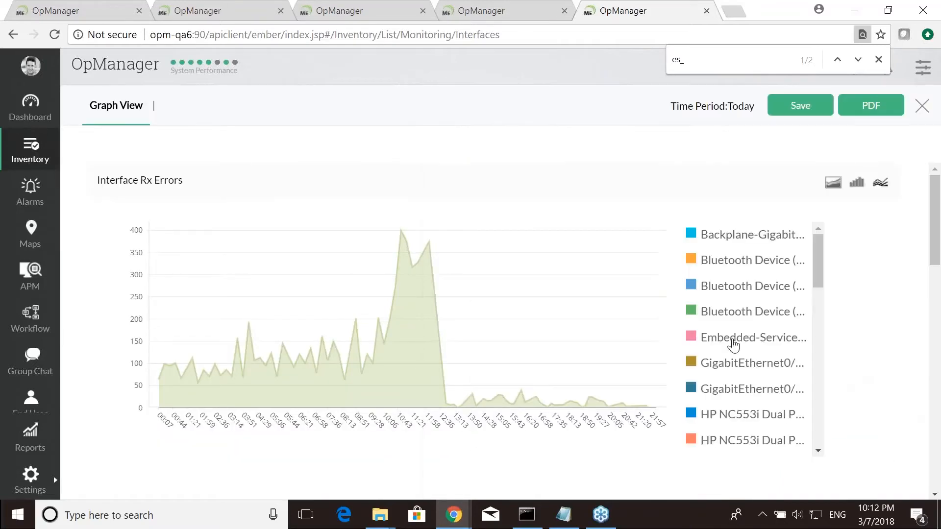
- Examine the generated Interface Rx Errors graph and close the report view
left_click_drag(818, 260, 842, 247)
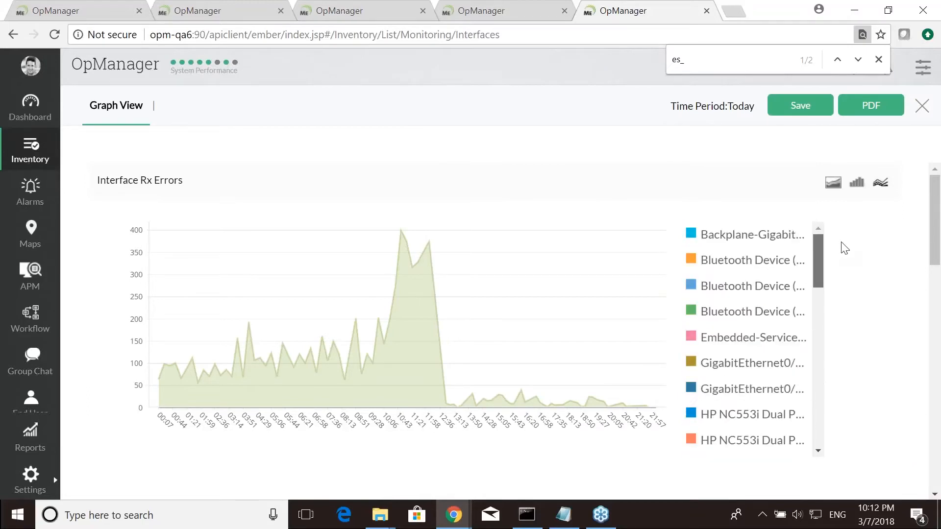
left_click(921, 105)
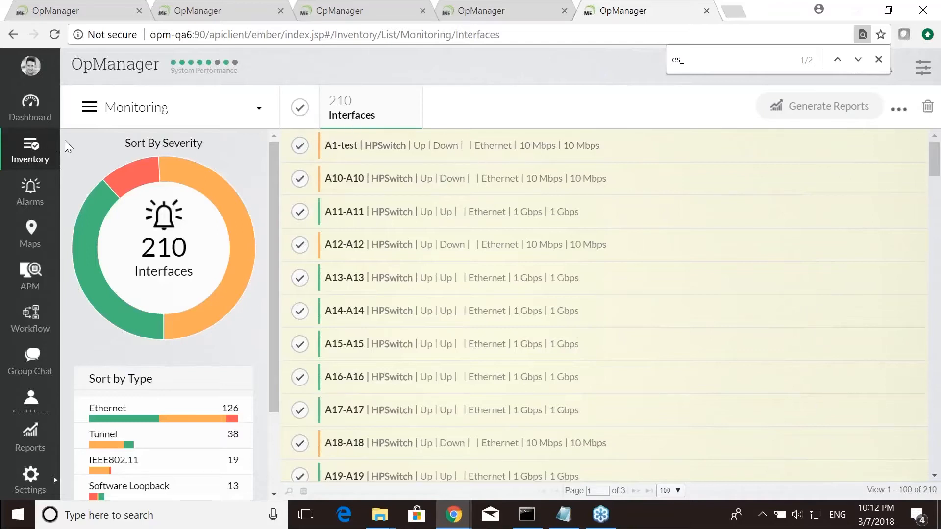
- Open ciscoISR_G2.melab.net's interfaces and view the real-time settings for GigabitEthernet0/1-Gi0/1, then close them
left_click(32, 155)
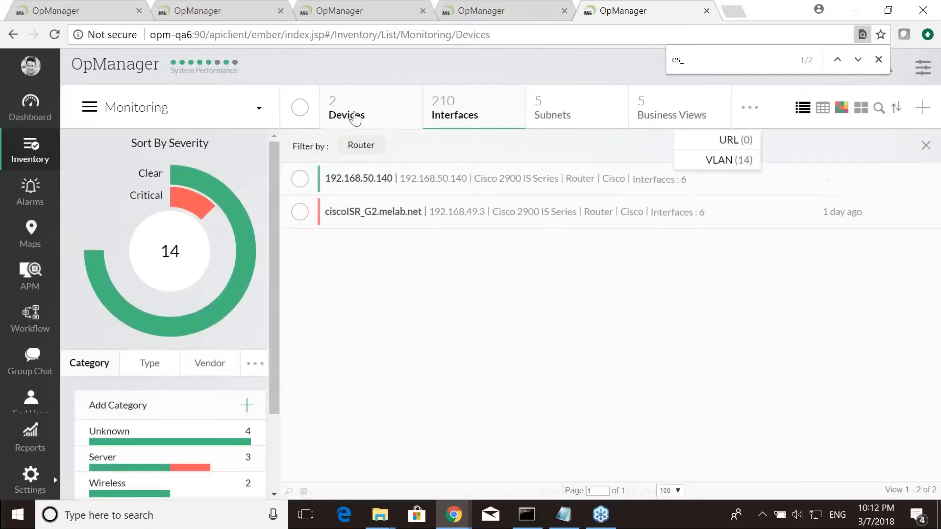
left_click(352, 216)
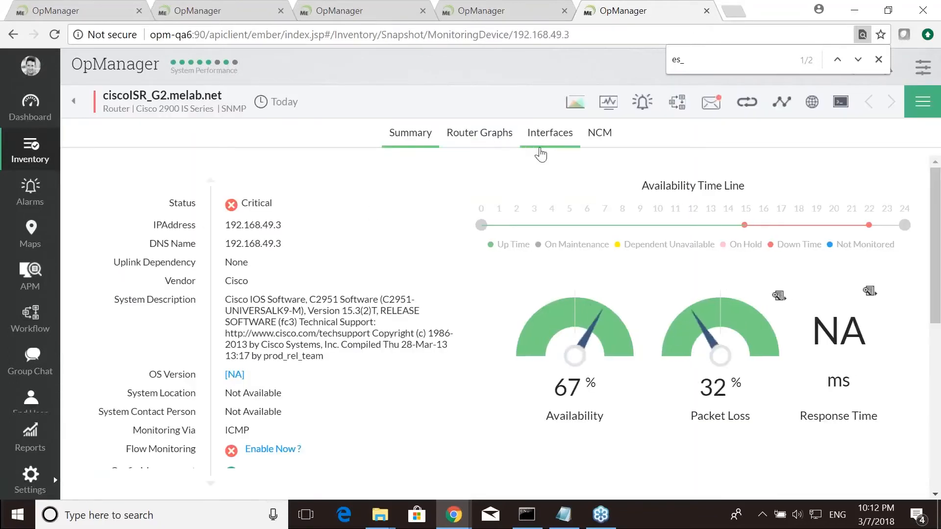
left_click(546, 143)
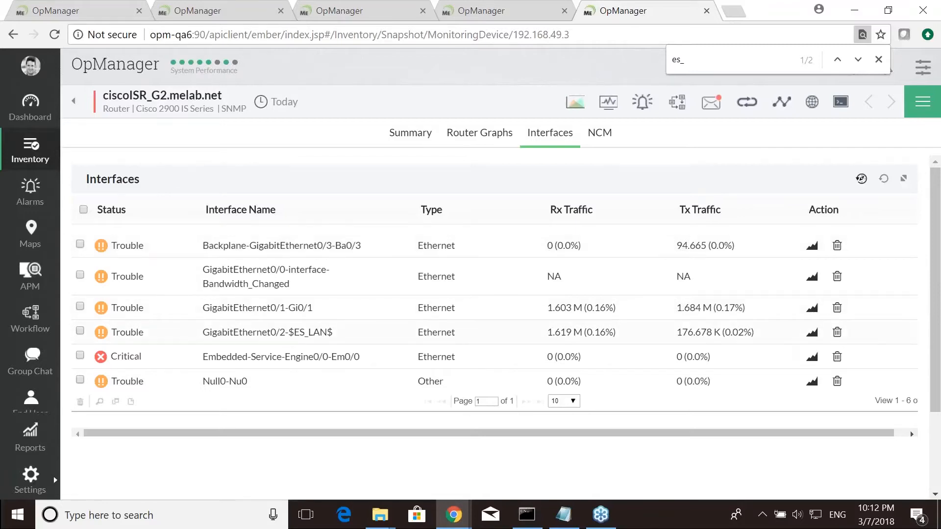
left_click(813, 314)
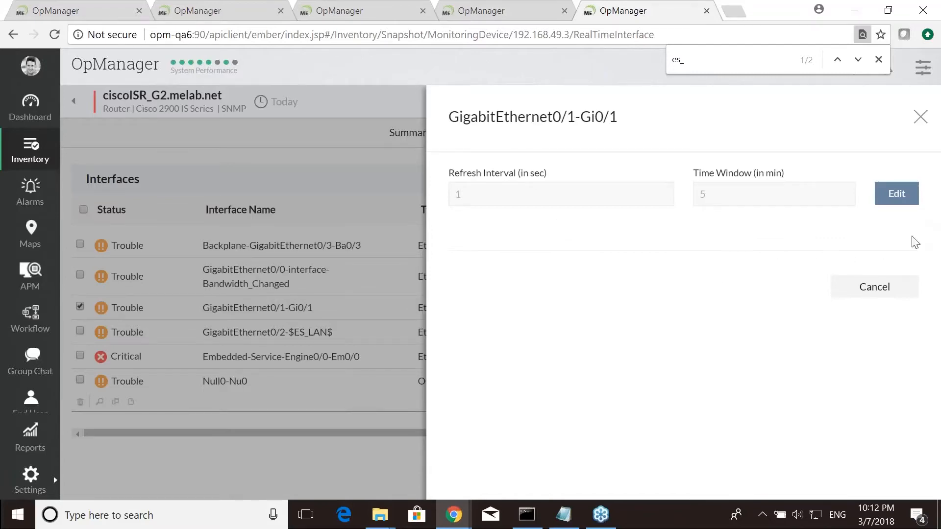
left_click(920, 118)
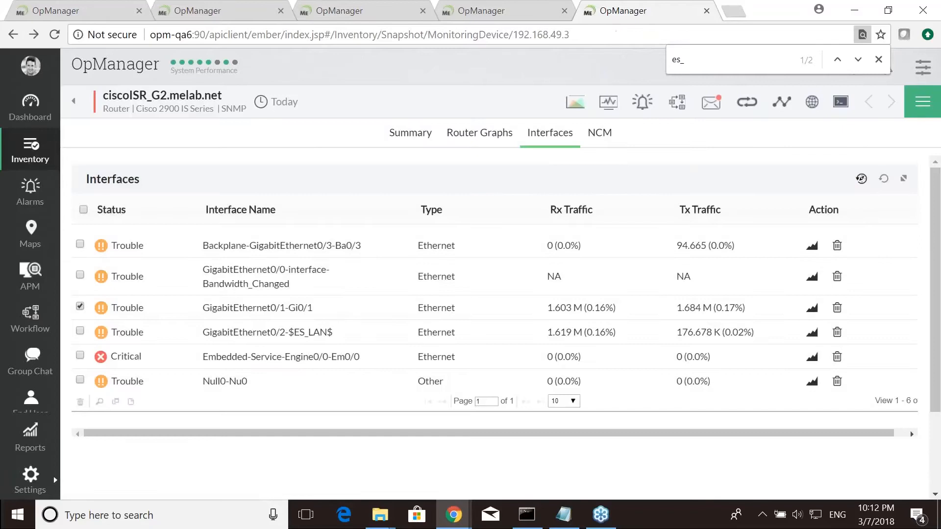
- Open the Real time interface data dashboard and search the available widgets for real
left_click(30, 118)
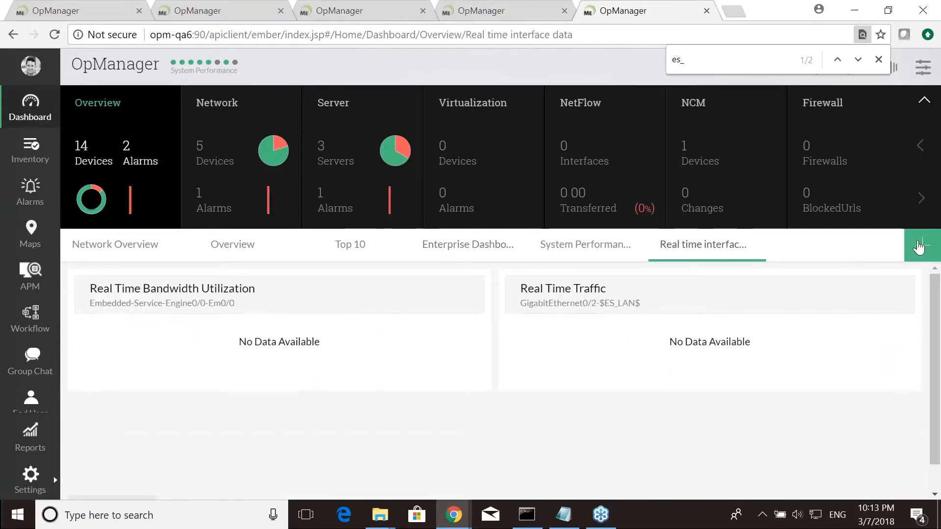
left_click(919, 246)
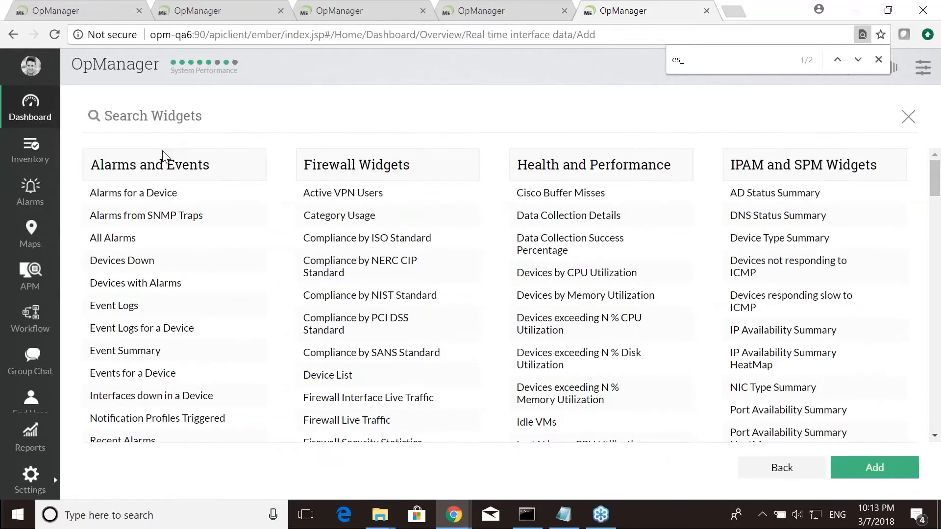
left_click(183, 117)
type("real")
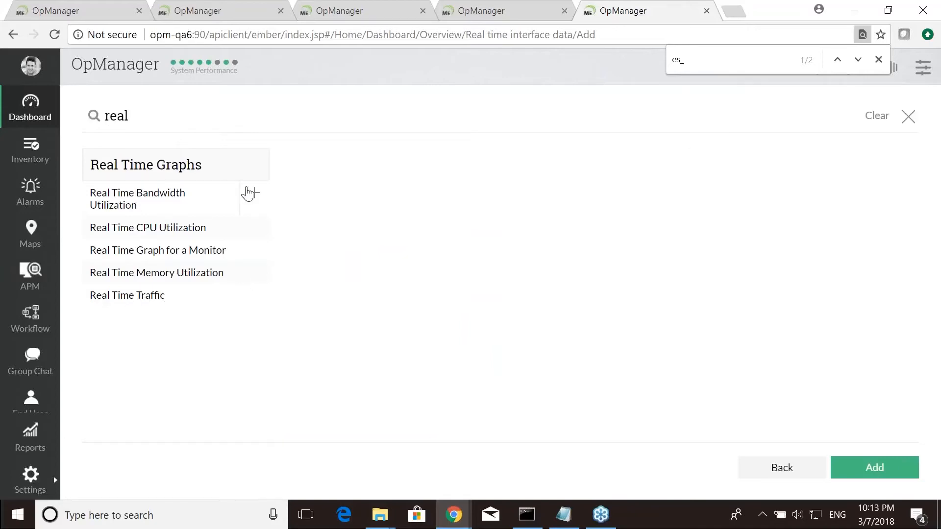
left_click(908, 117)
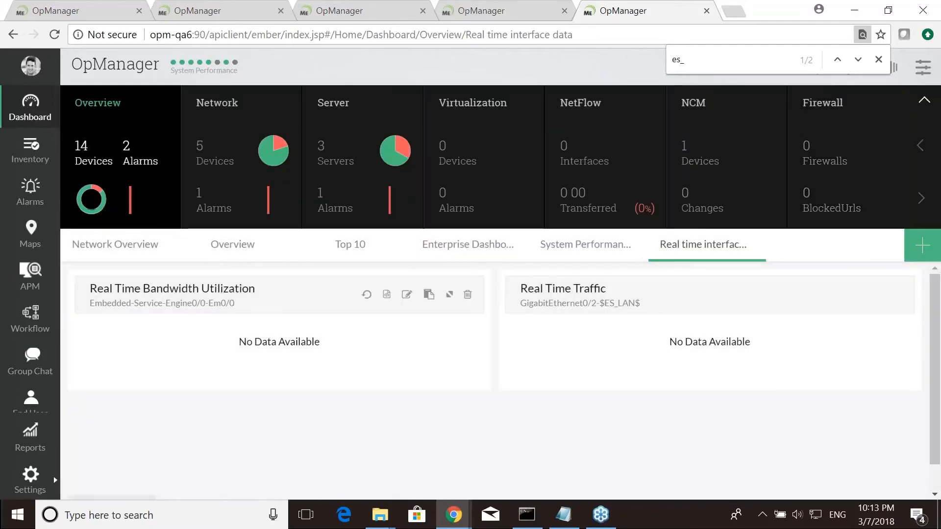
- Open the Real Time Bandwidth Utilization widget's settings and close them without changes
left_click(406, 295)
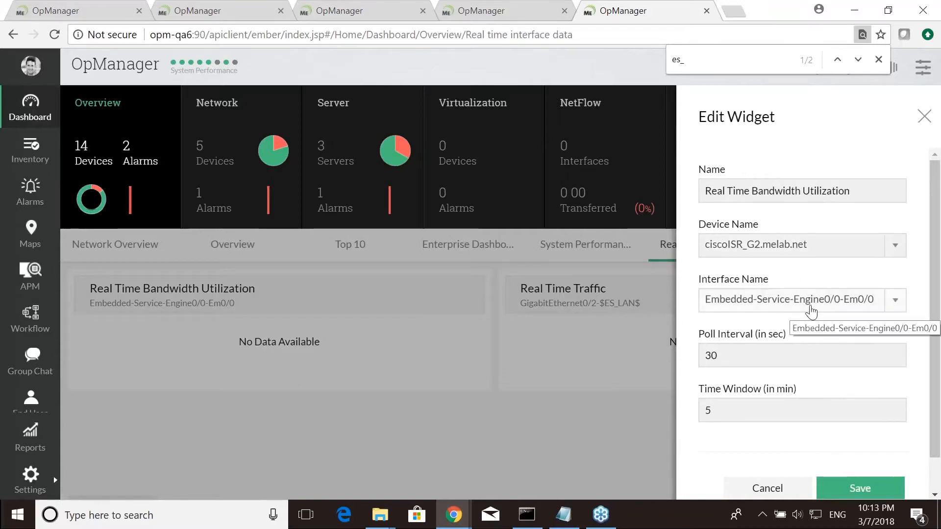
scroll(854, 296, "down", 1)
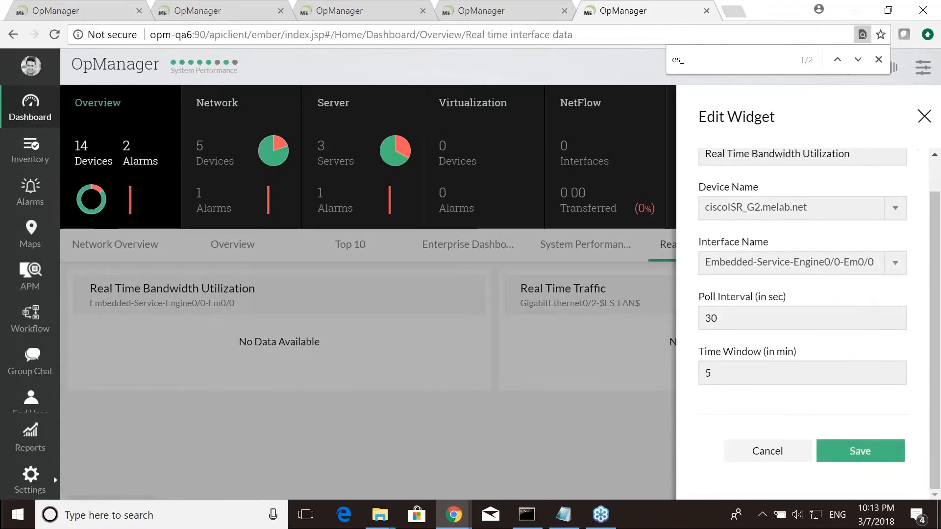
left_click(924, 117)
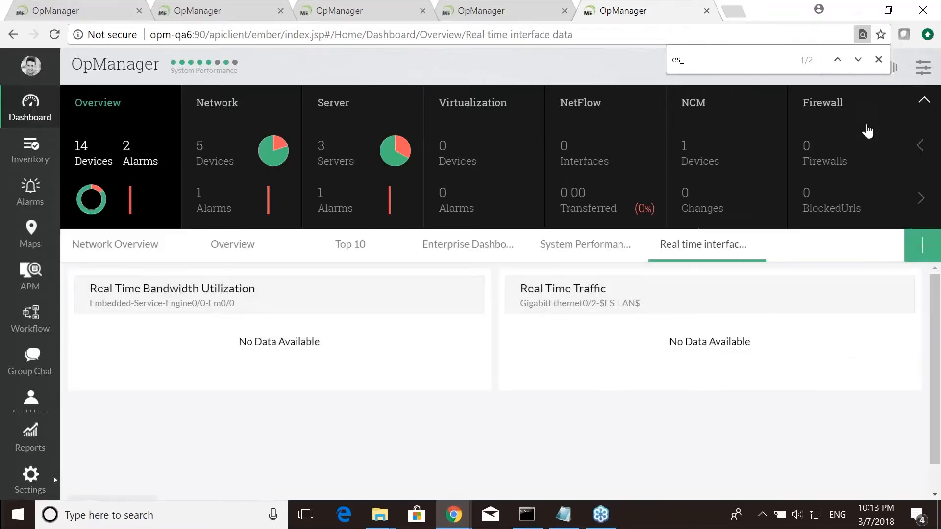
- Switch to the presentation slides and advance to the next slide
left_click(52, 13)
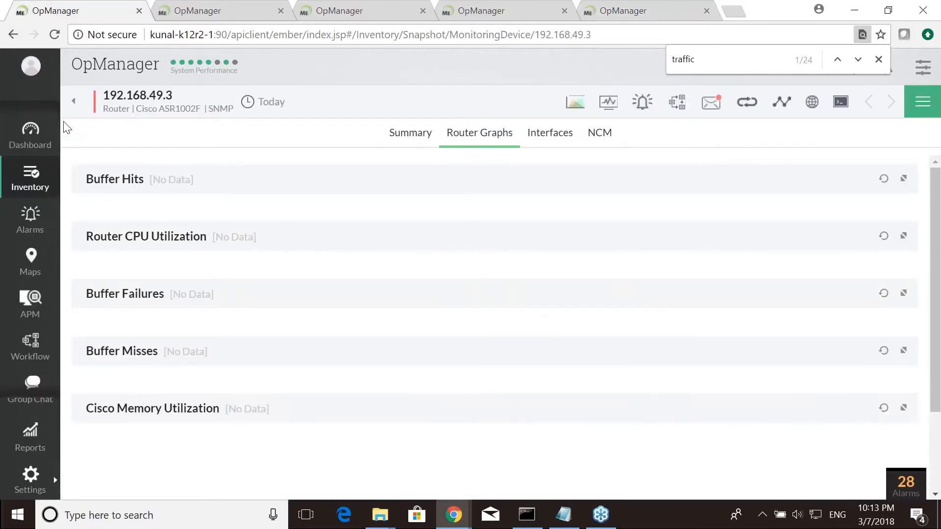
key("alt+Tab")
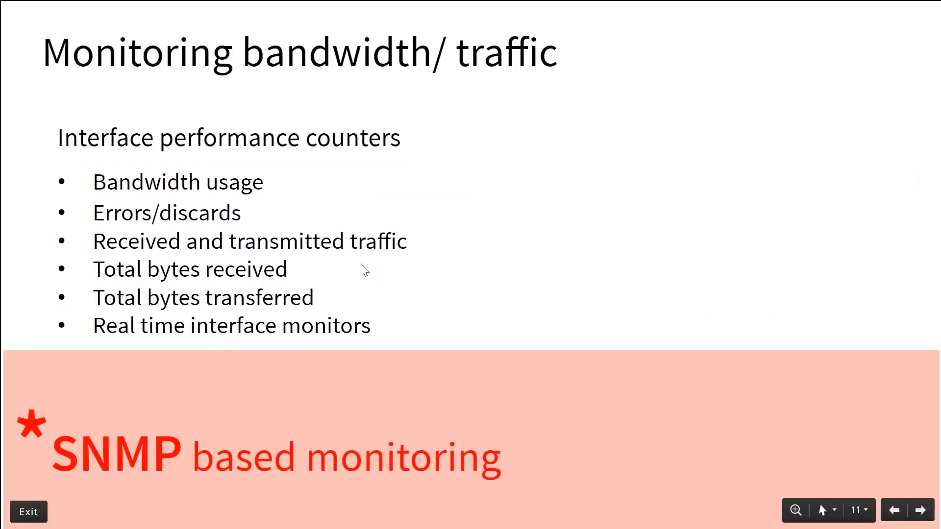
key("Right")
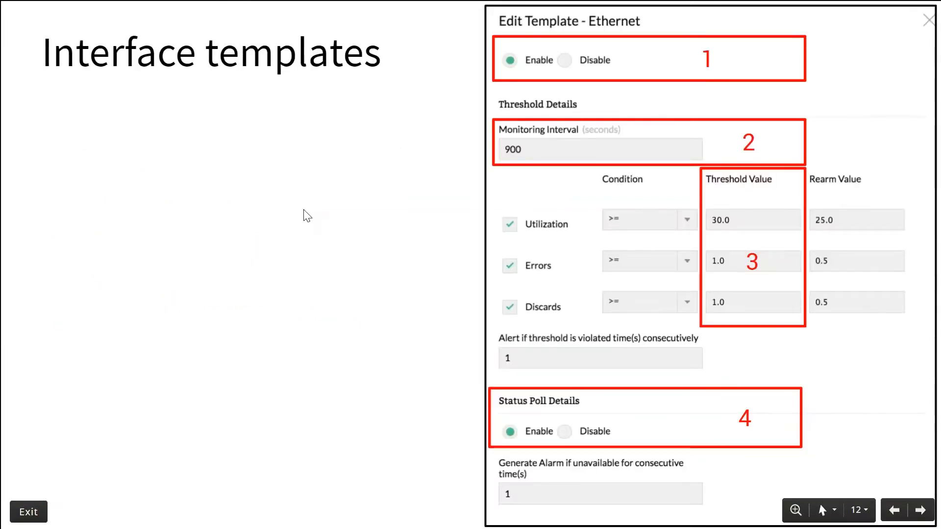
- Reveal the next point on the interface templates slide and switch back to the browser
key("Right")
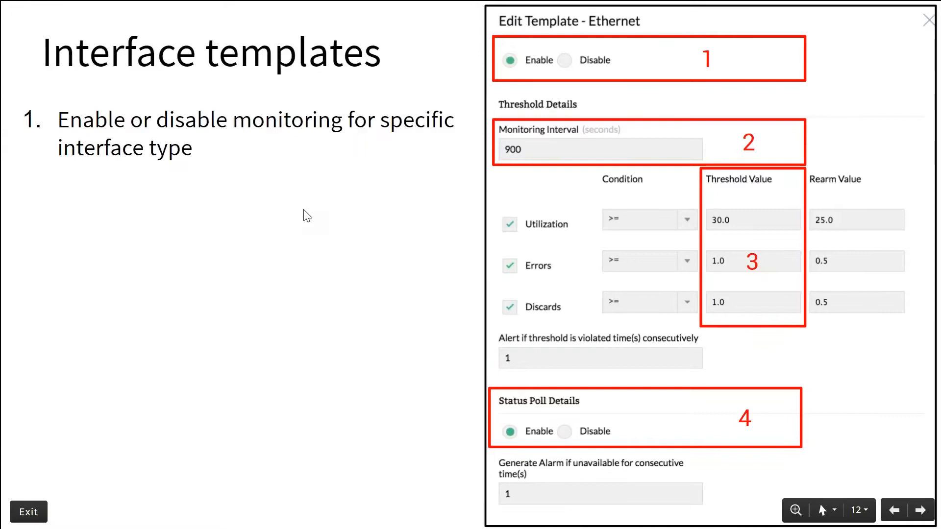
key("alt+Tab")
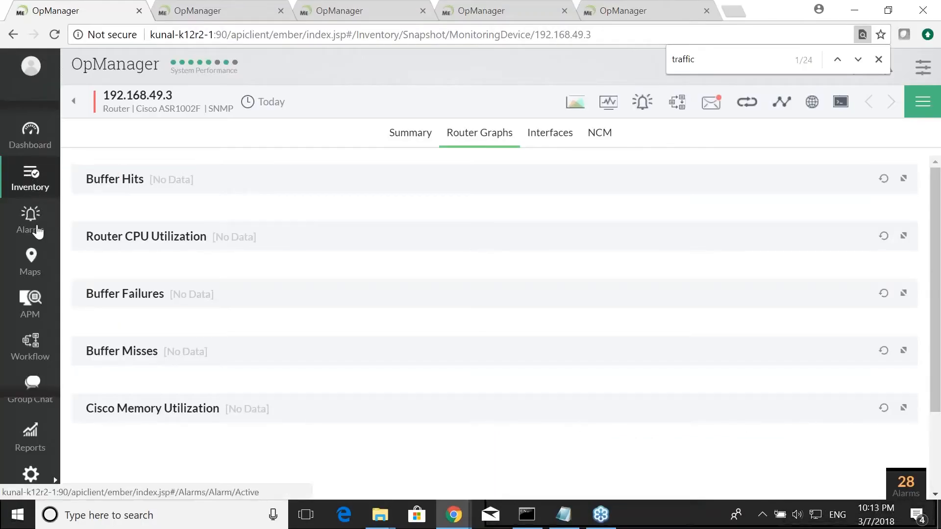
- Open the Ethernet interface template from the admin configuration settings and turn off its Utilization threshold
left_click(30, 473)
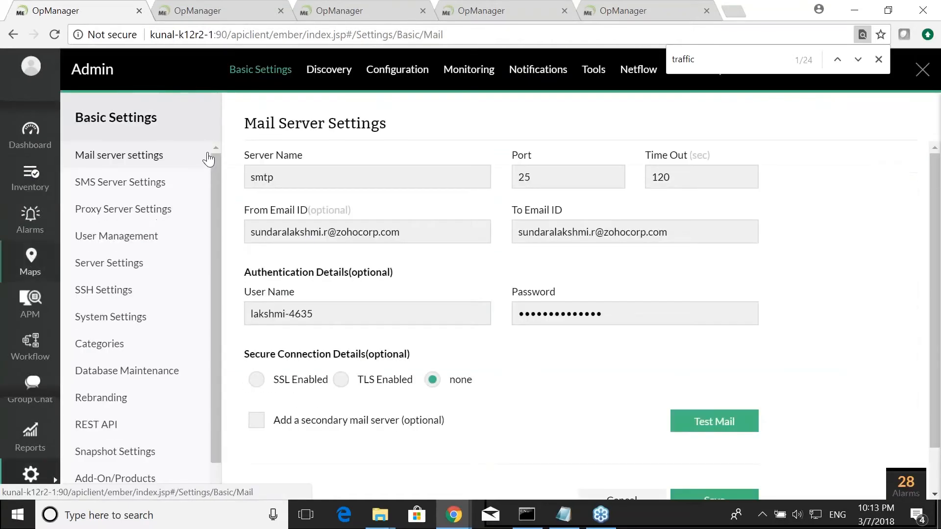
left_click(392, 80)
left_click(135, 212)
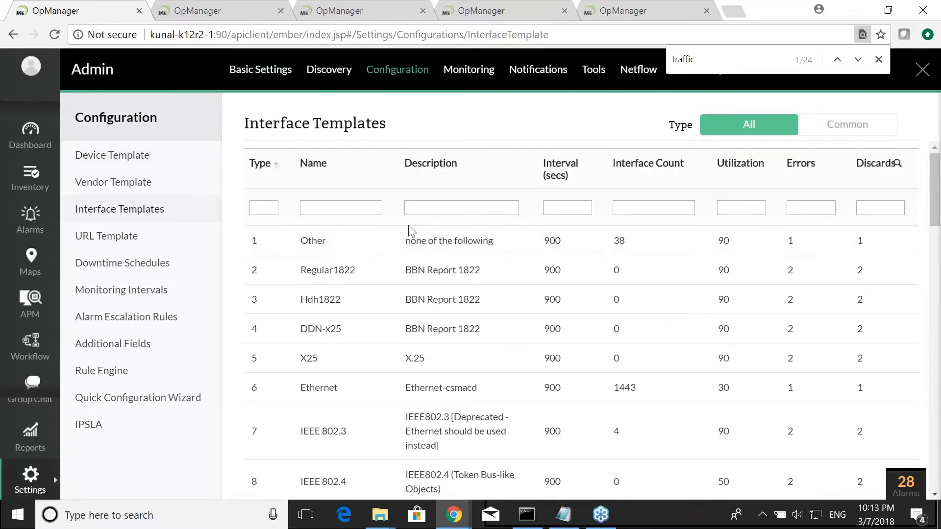
left_click(320, 392)
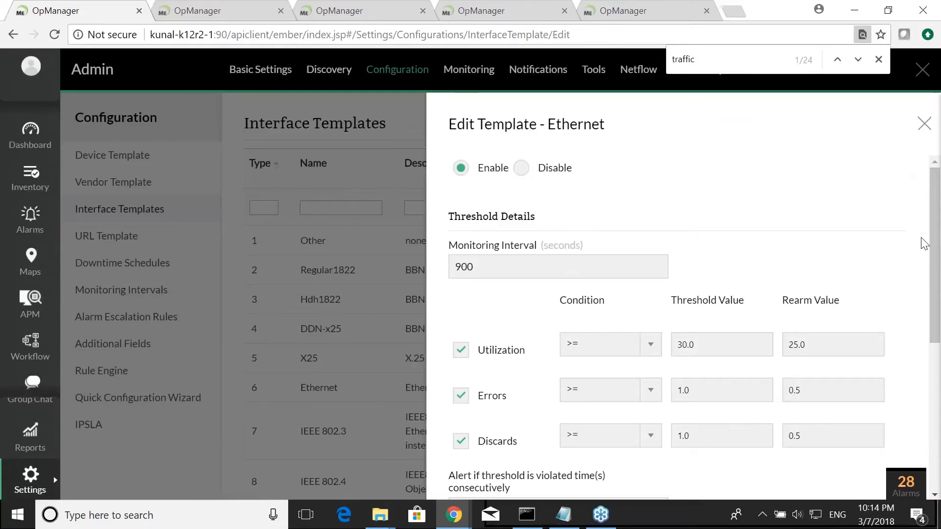
scroll(607, 249, "down", 1)
scroll(495, 272, "up", 1)
left_click(485, 269)
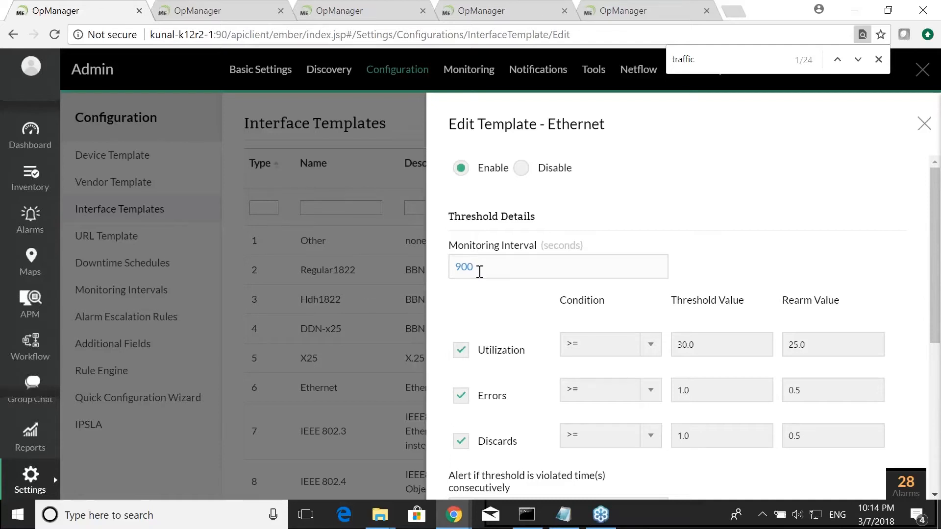
scroll(480, 270, "down", 1)
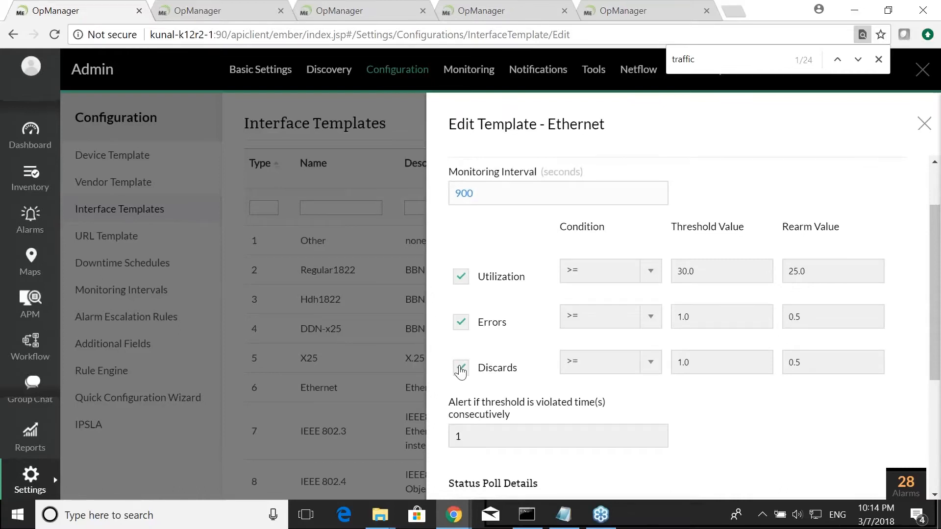
left_click(461, 280)
- Disable status polling in the Ethernet template, then save and apply the template to all interfaces
scroll(463, 289, "down", 1)
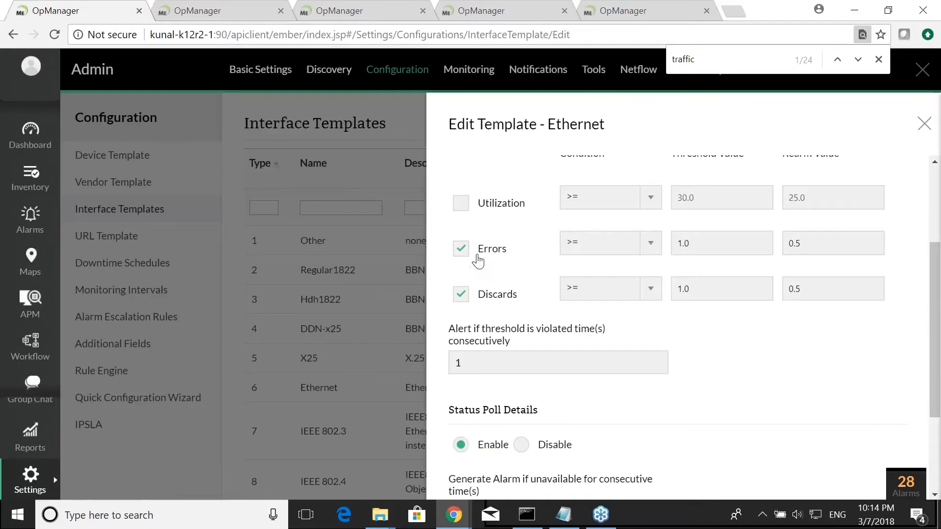
left_click(688, 243)
left_click_drag(688, 245, 672, 247)
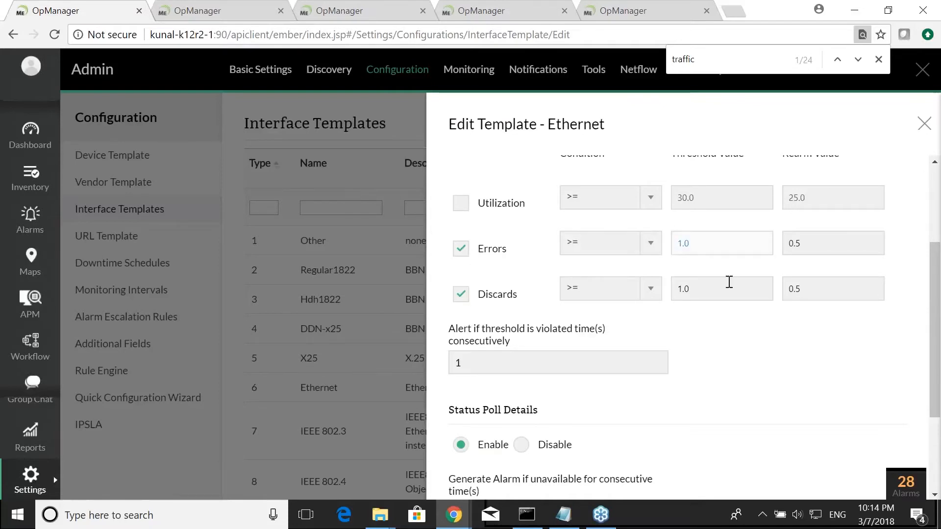
scroll(725, 282, "down", 3)
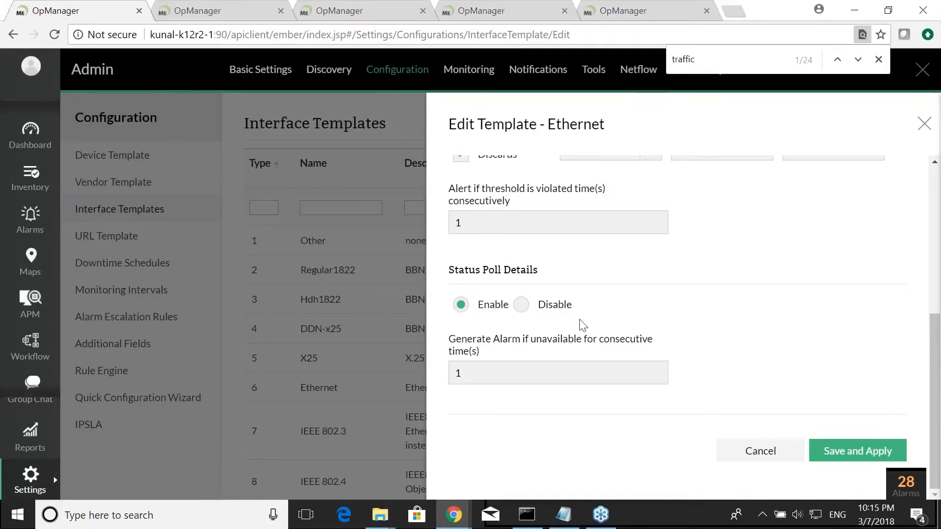
scroll(588, 323, "up", 6)
scroll(520, 321, "down", 3)
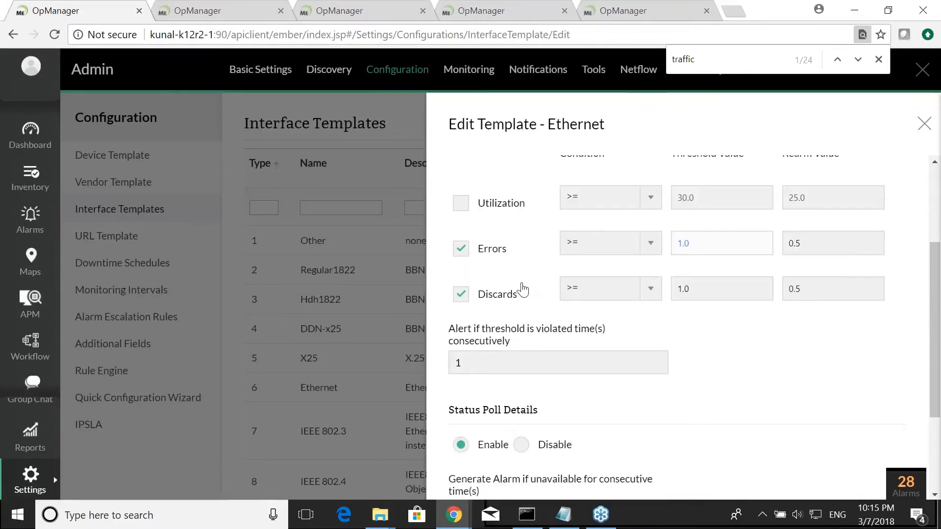
scroll(524, 289, "down", 2)
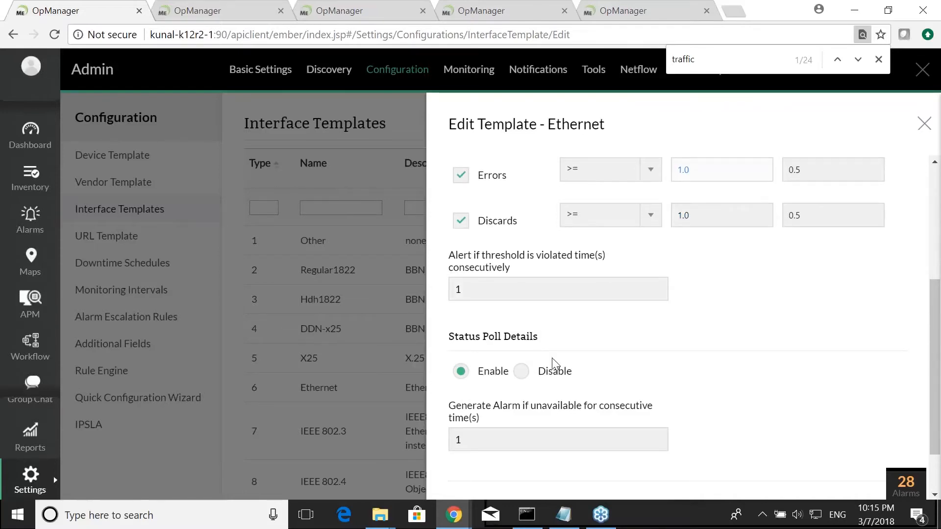
scroll(552, 358, "down", 2)
left_click(553, 314)
left_click(832, 447)
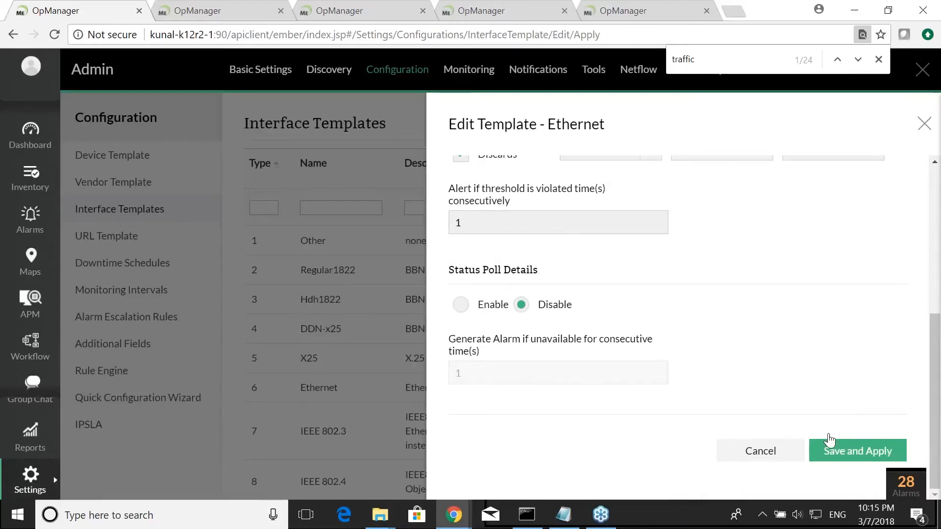
scroll(672, 406, "down", 2)
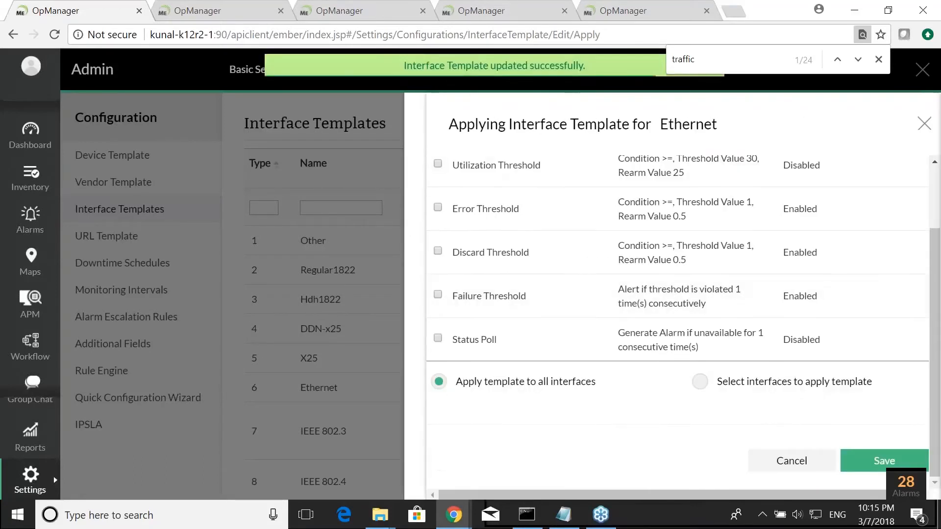
left_click(861, 467)
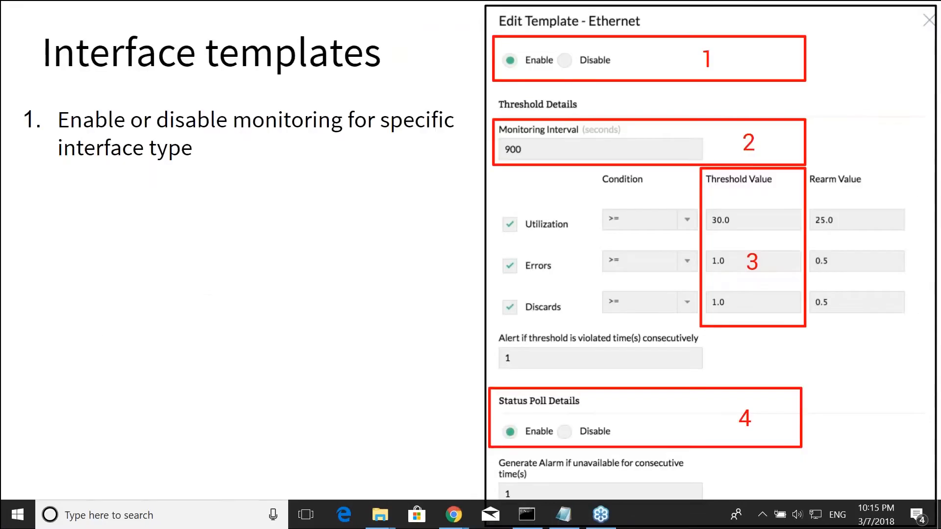
- Step through the interface template and hardware sensor monitoring slides, then return to the browser
key("Right")
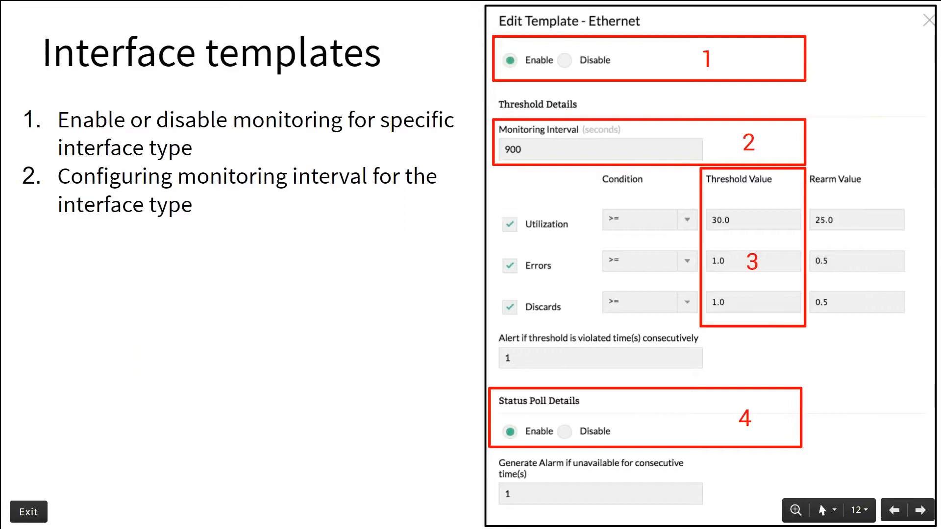
key("Right")
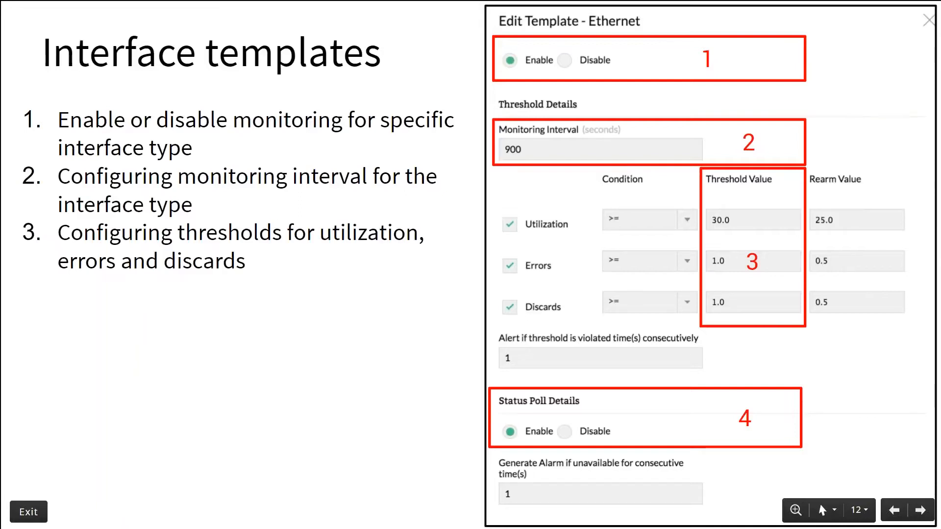
key("Right")
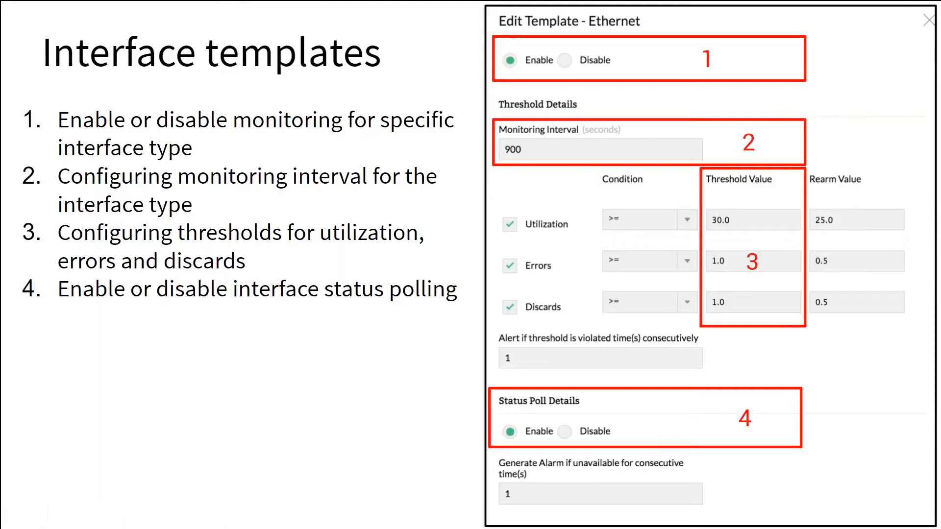
key("Right")
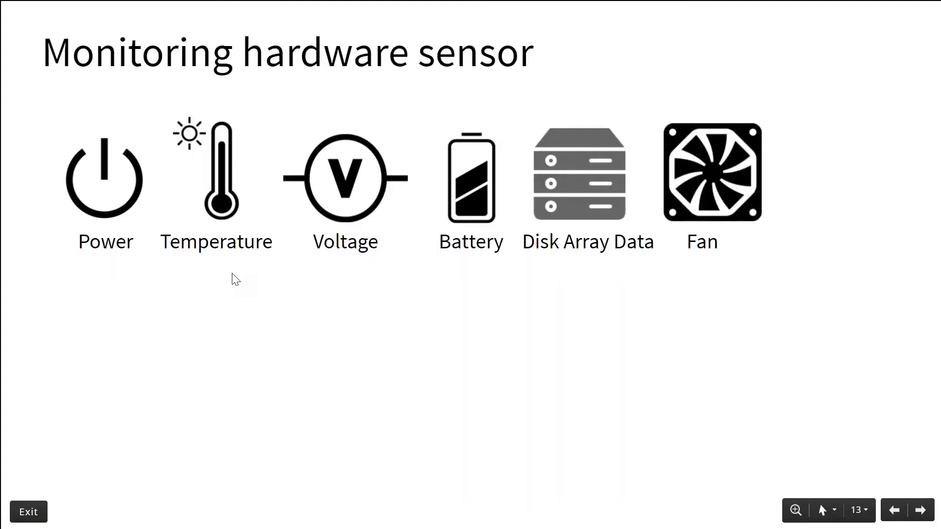
key("Right")
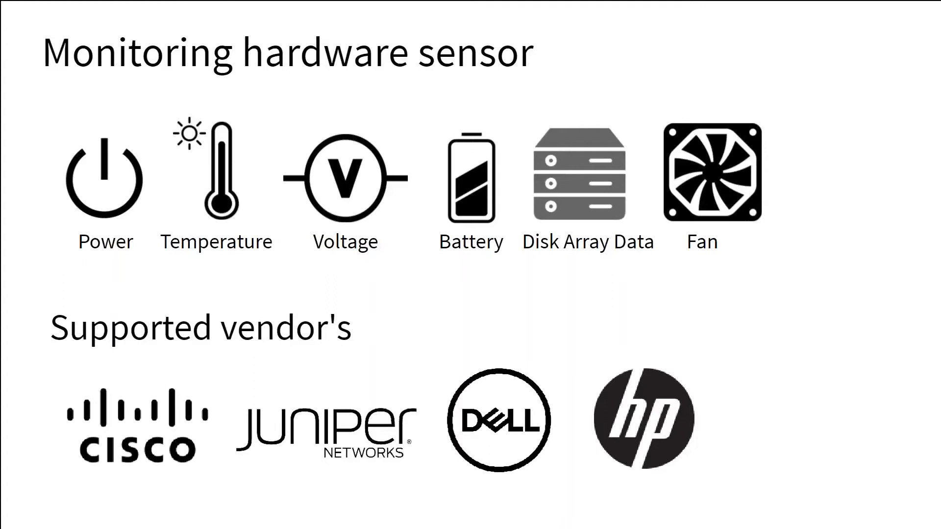
key("alt+Tab")
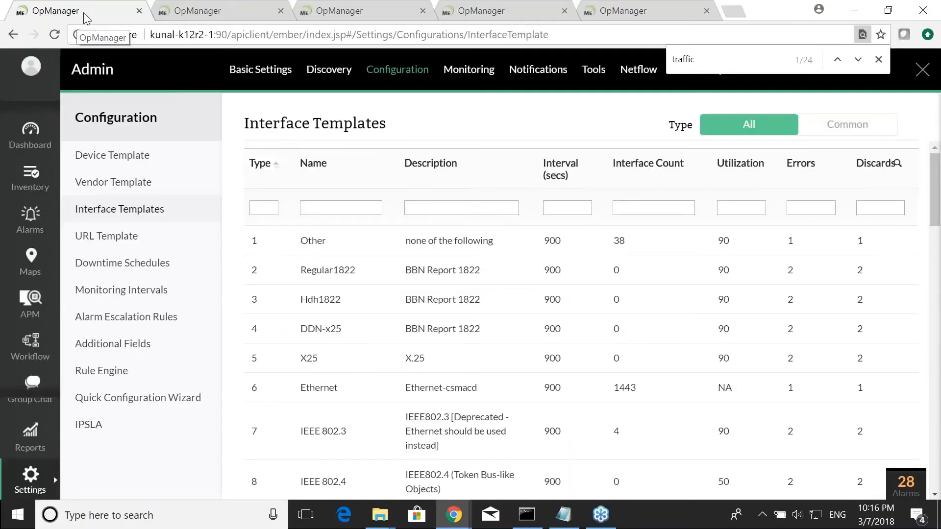
- Open router 192.168.49.3's hardware details, switch the hardware report to voltage-volts, then close it
left_click(30, 179)
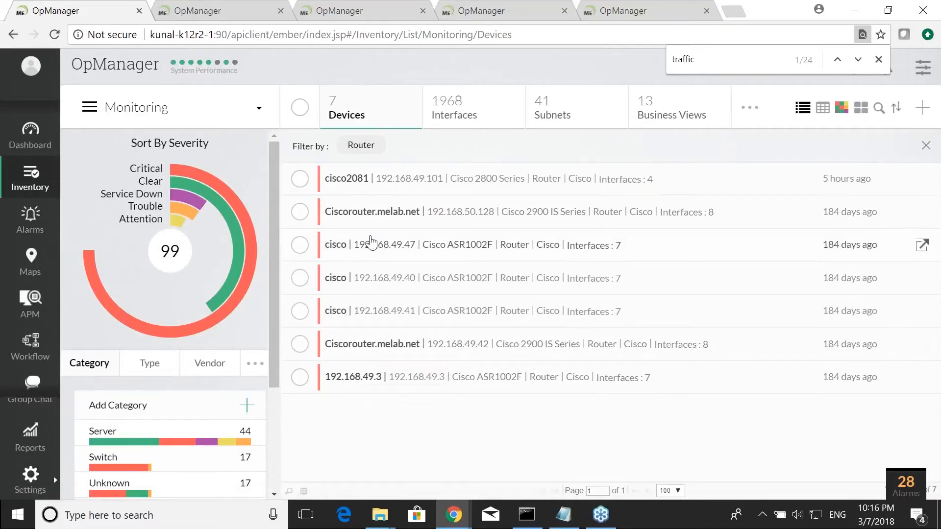
left_click(372, 376)
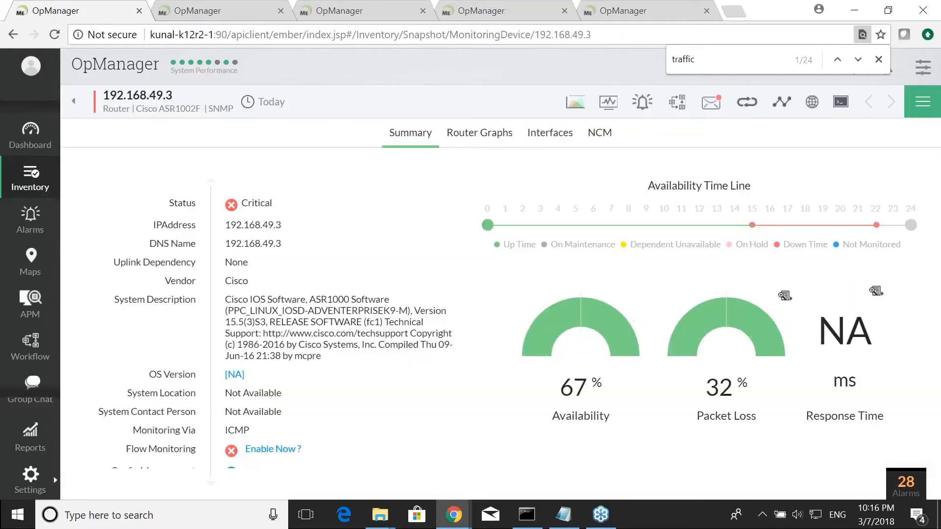
left_click(930, 112)
scroll(850, 340, "down", 1)
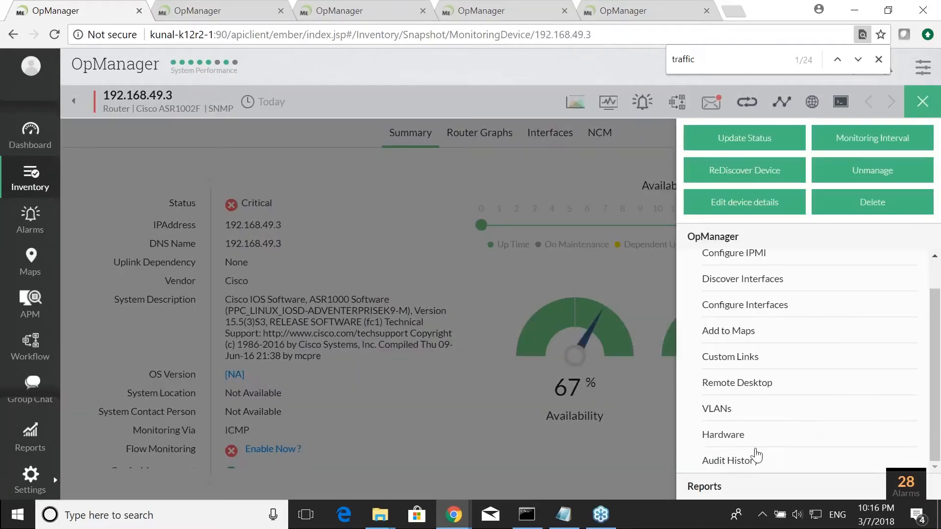
left_click(724, 435)
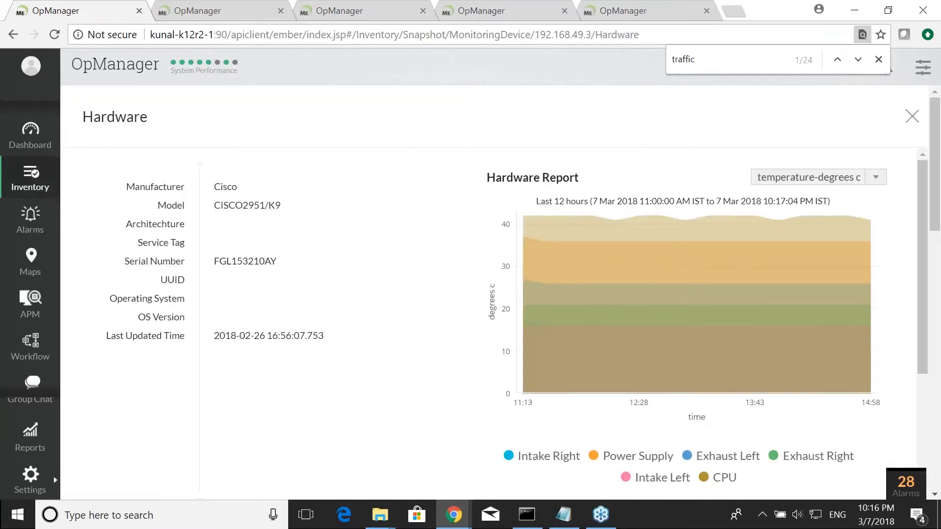
left_click(813, 179)
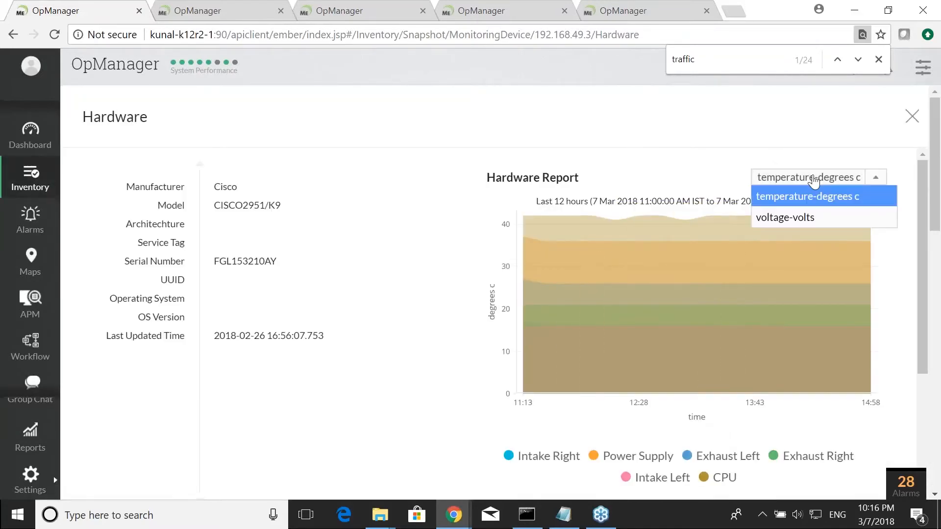
left_click(798, 215)
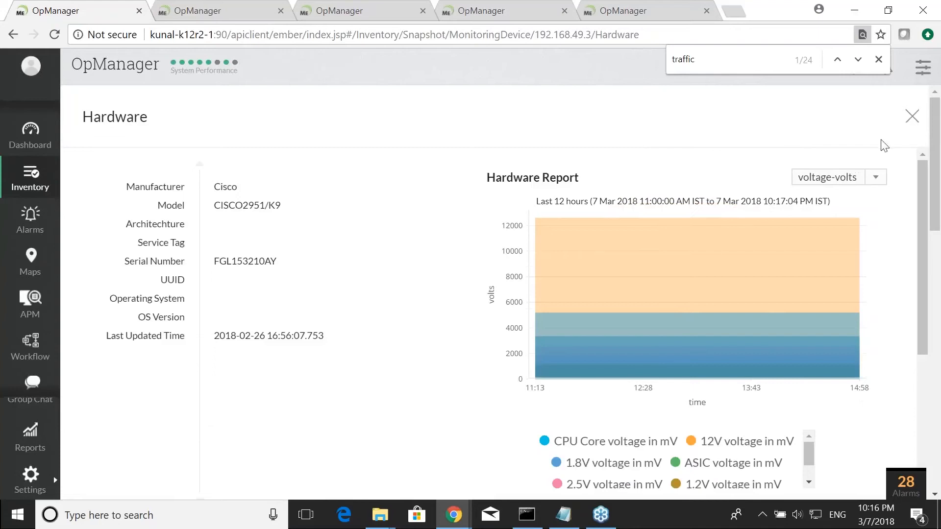
left_click(913, 117)
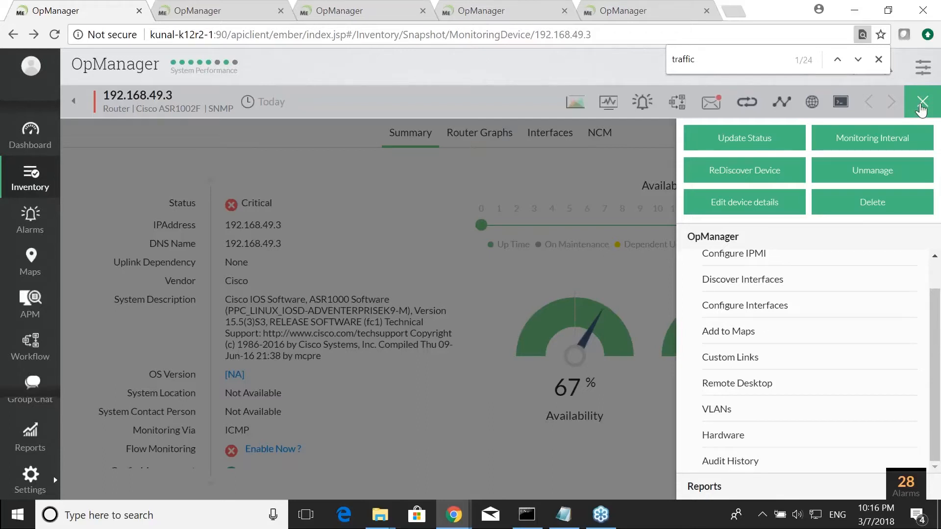
left_click(920, 106)
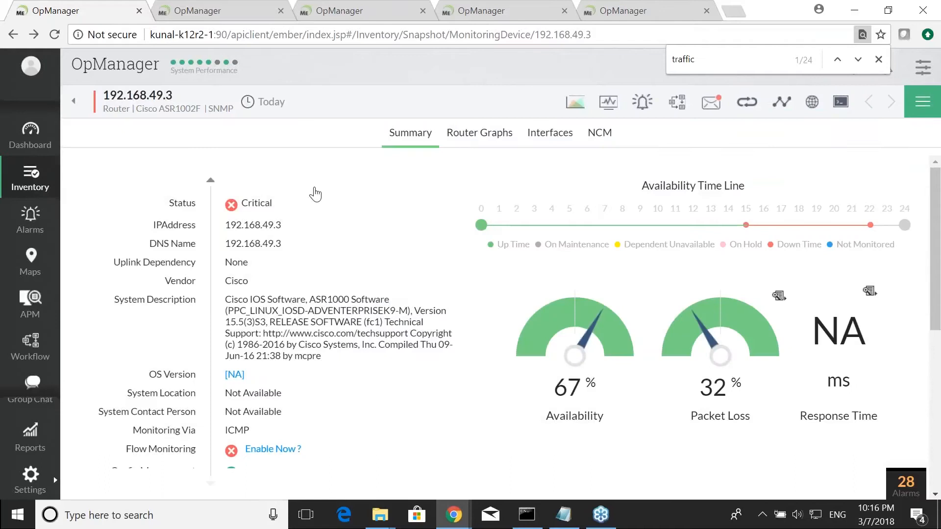
scroll(405, 226, "down", 3)
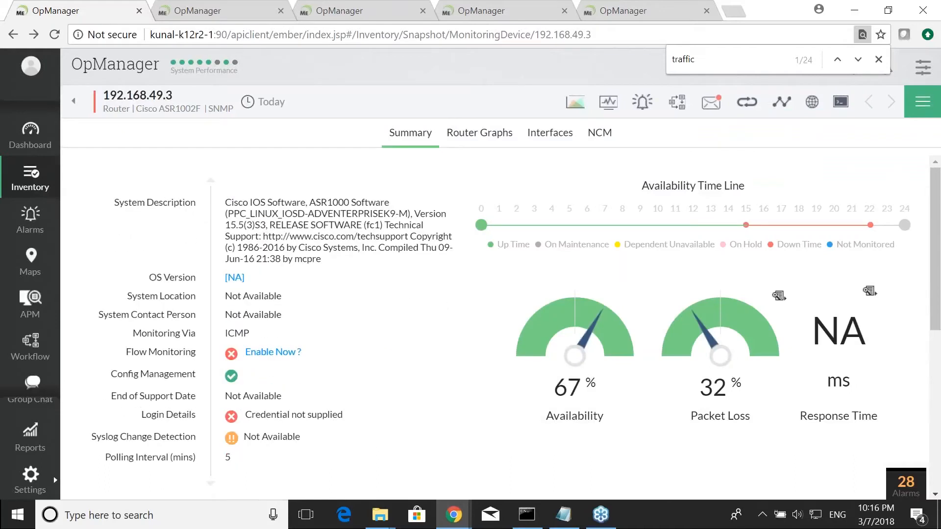
- Open the Health and Performance default reports and browse the router and interface reports
left_click(28, 458)
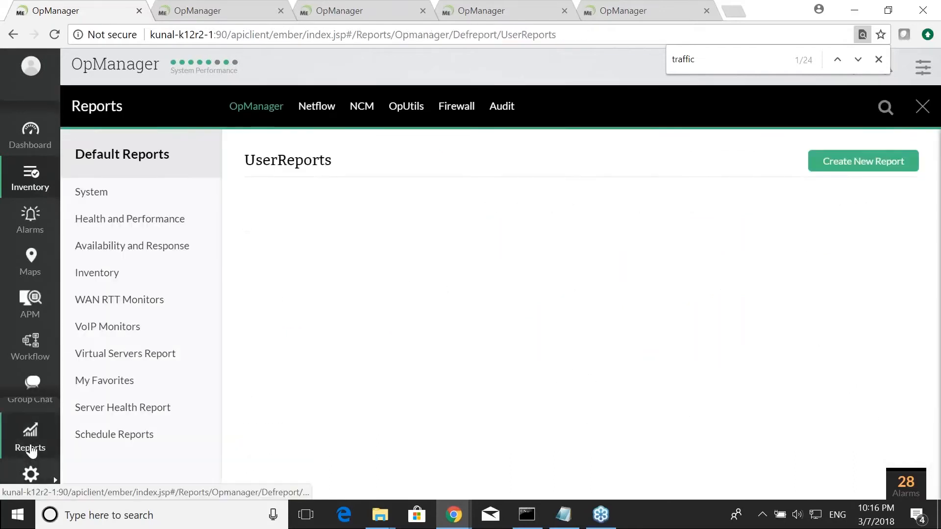
scroll(321, 338, "down", 3)
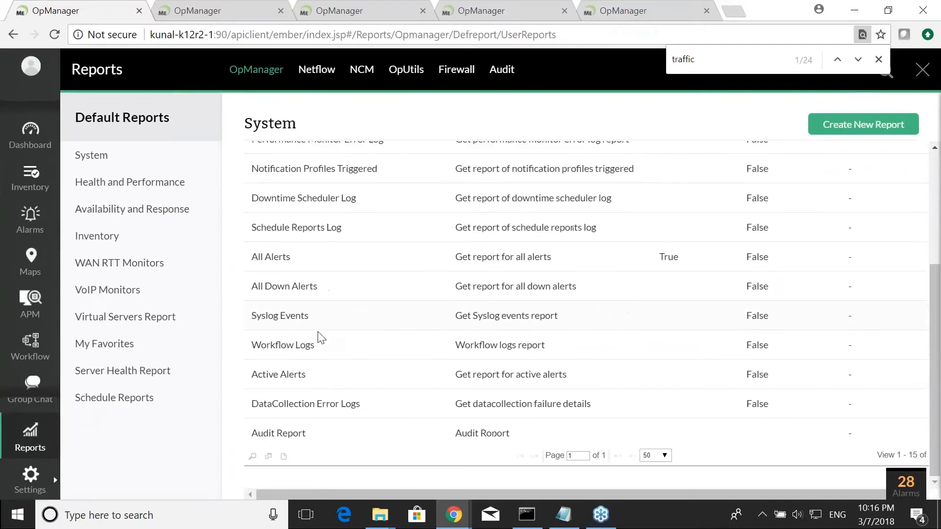
left_click(103, 185)
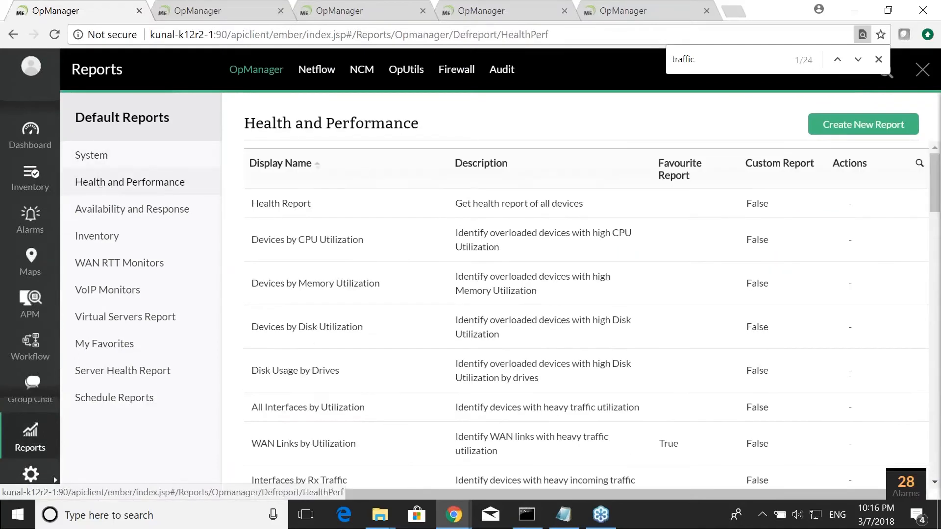
scroll(314, 470, "down", 15)
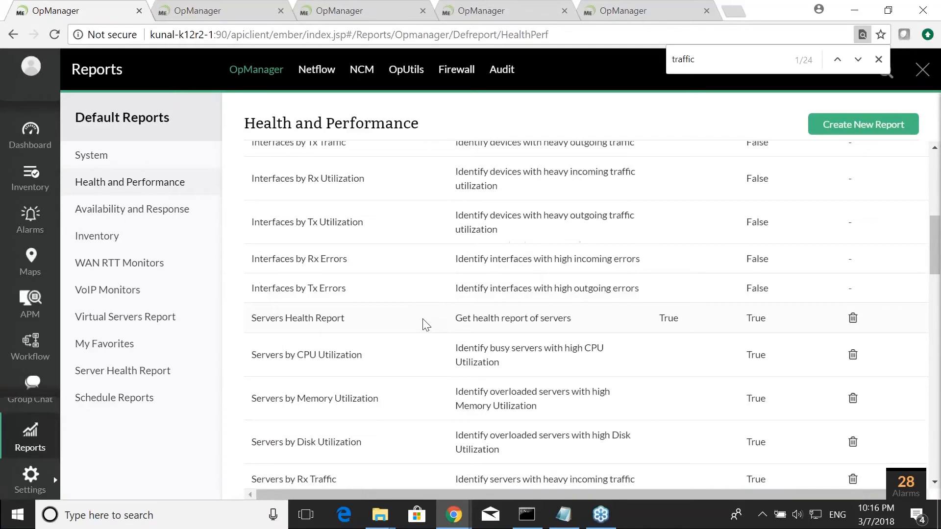
scroll(314, 469, "down", 15)
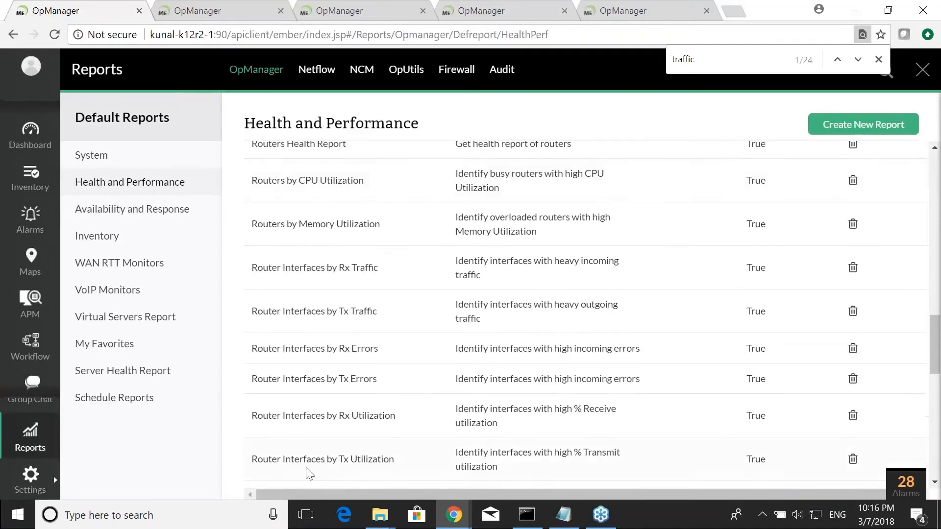
- Open the Hardware Health Report and show it for device Ciscorouter.melab.net with the power-volts parameter
left_click(309, 436)
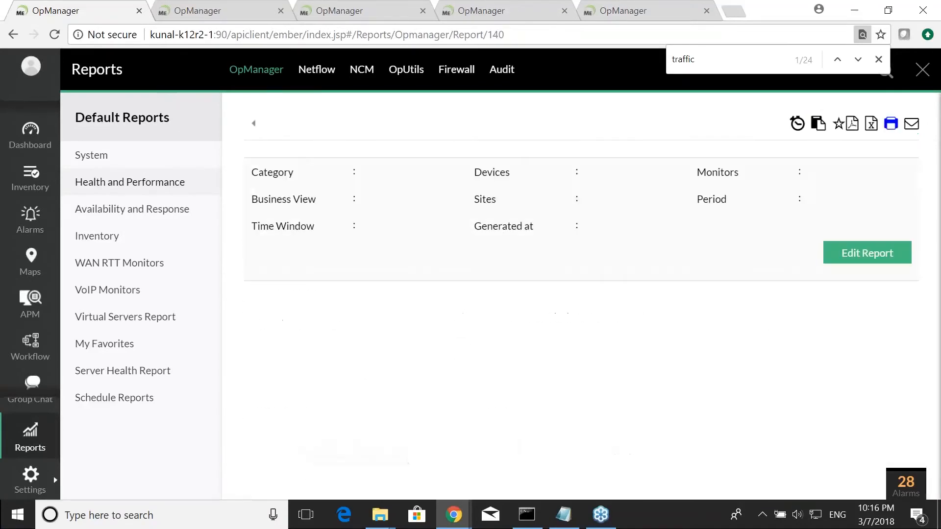
left_click(377, 322)
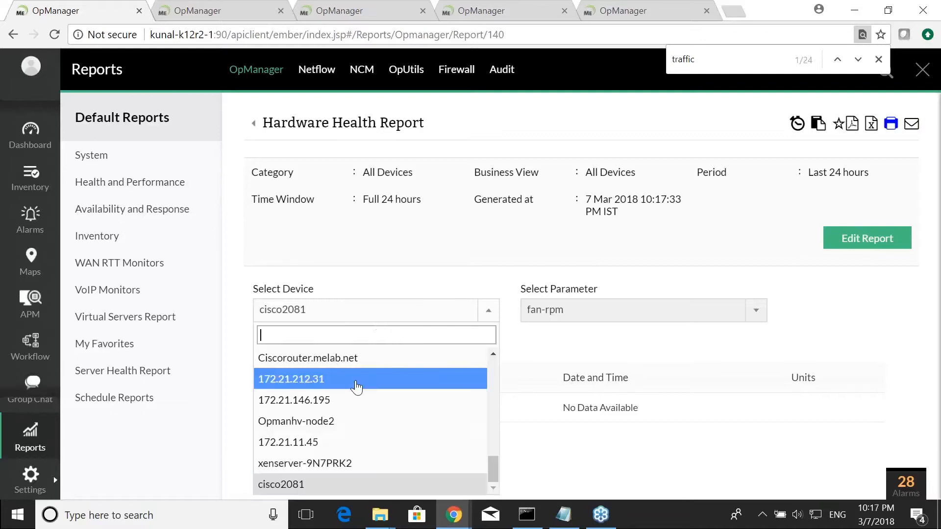
left_click(368, 358)
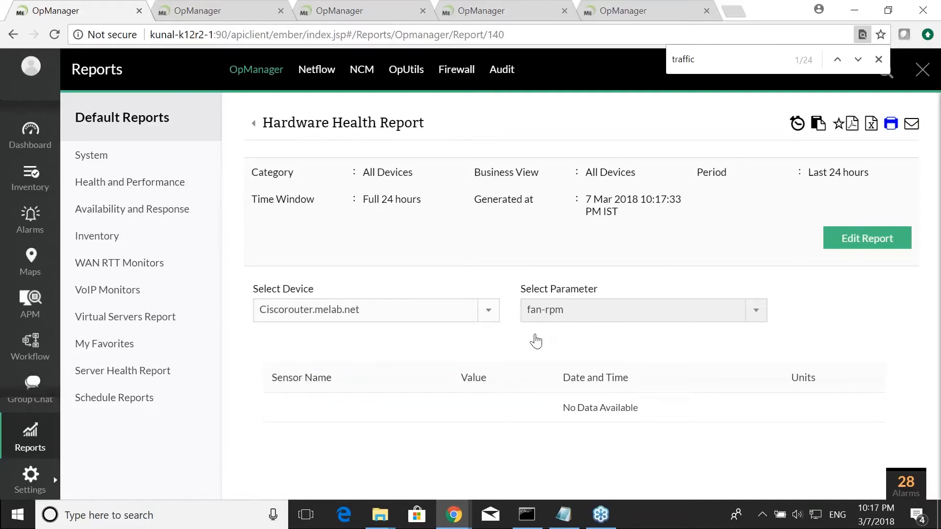
left_click(571, 314)
scroll(585, 401, "down", 2)
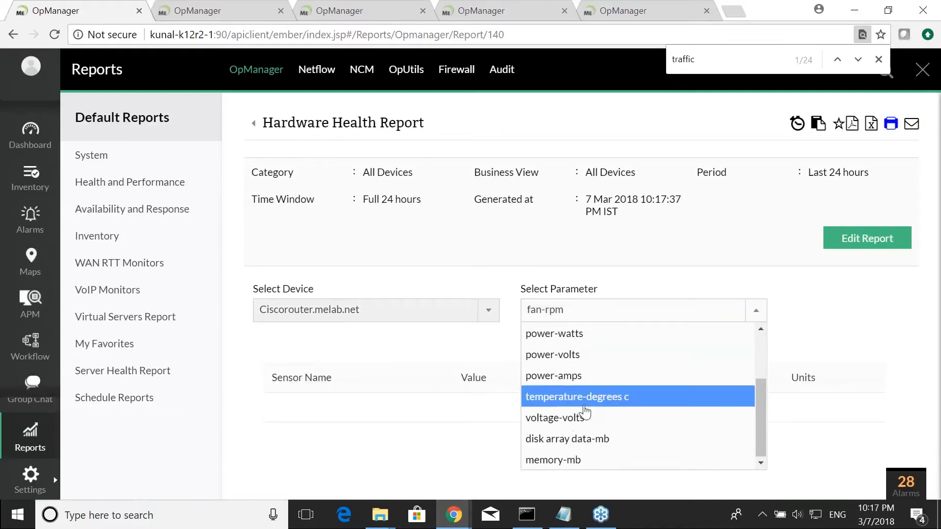
left_click(606, 354)
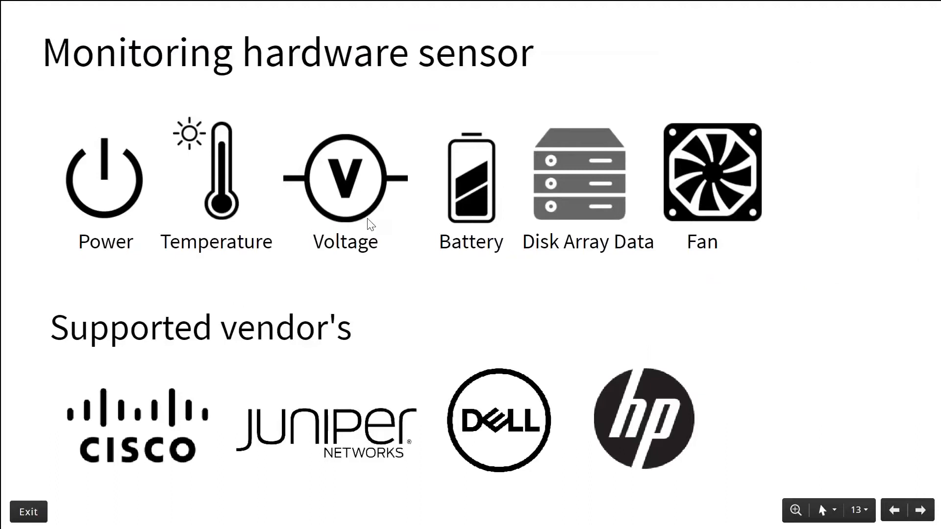
- Advance to the slide on setting up hardware monitoring, then switch back to the browser
key("Right")
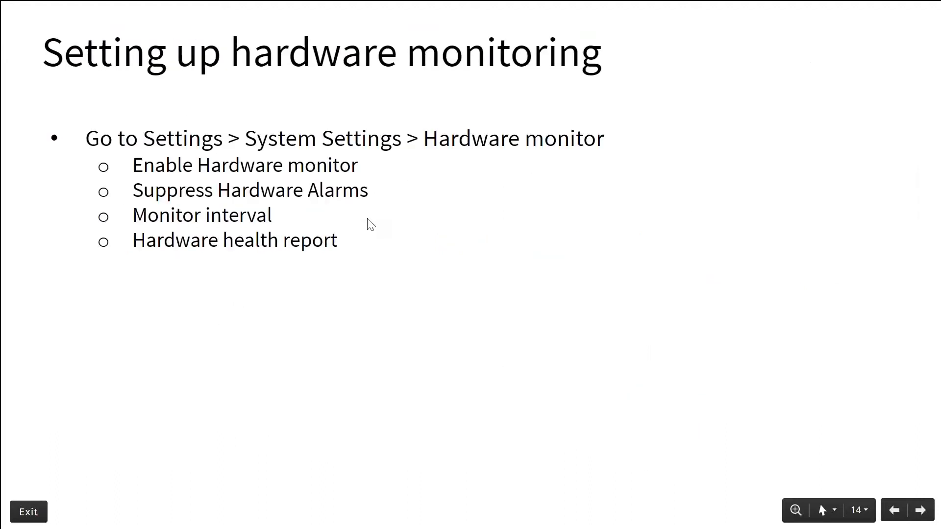
key("alt+Tab")
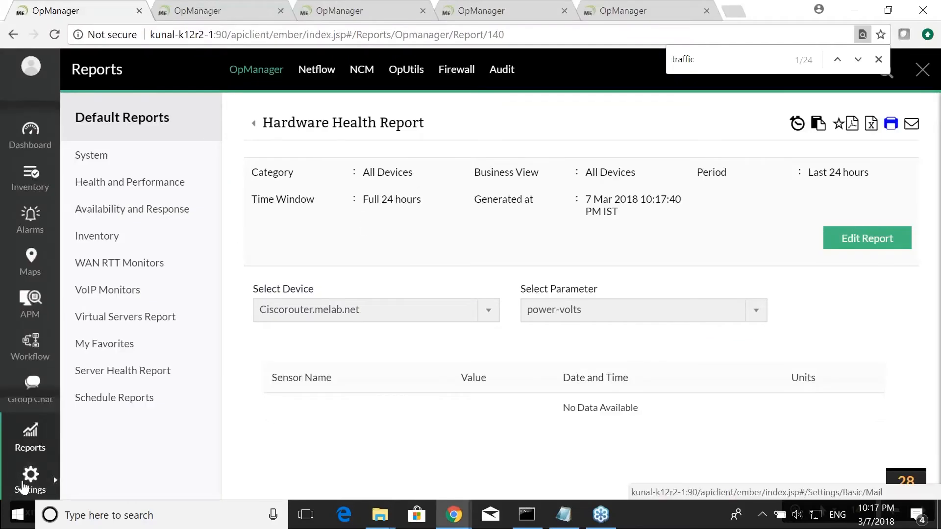
- Open the Hardware Monitor tab of System Settings to review its global hardware monitoring options, then return to the slides
left_click(23, 486)
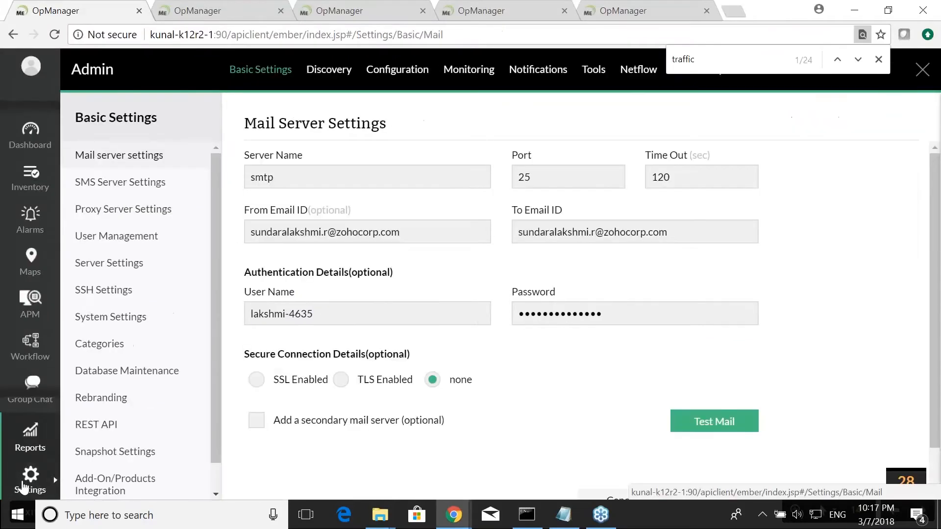
left_click(114, 324)
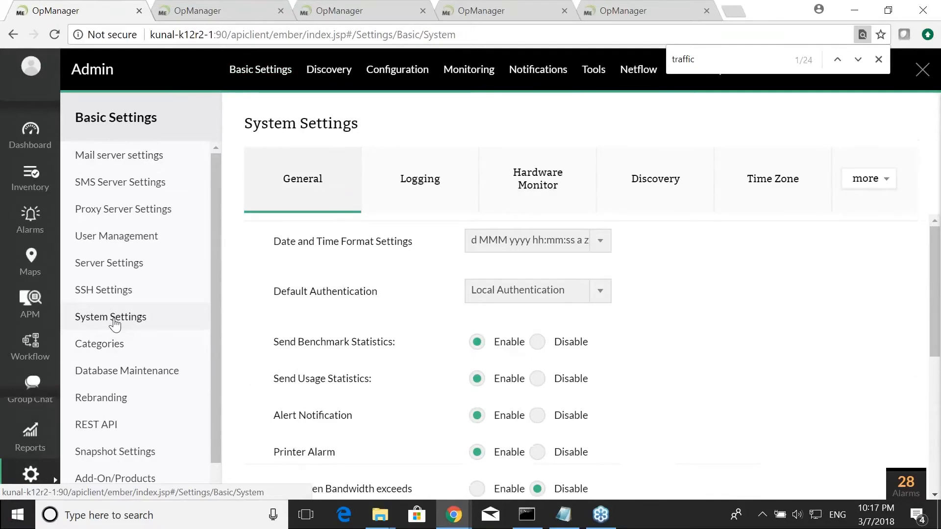
left_click(519, 198)
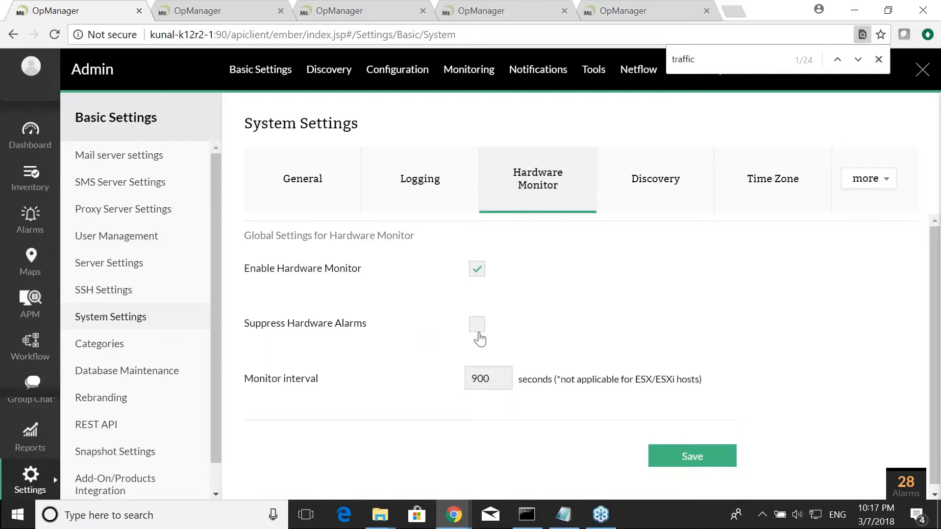
left_click(469, 378)
scroll(458, 373, "down", 1)
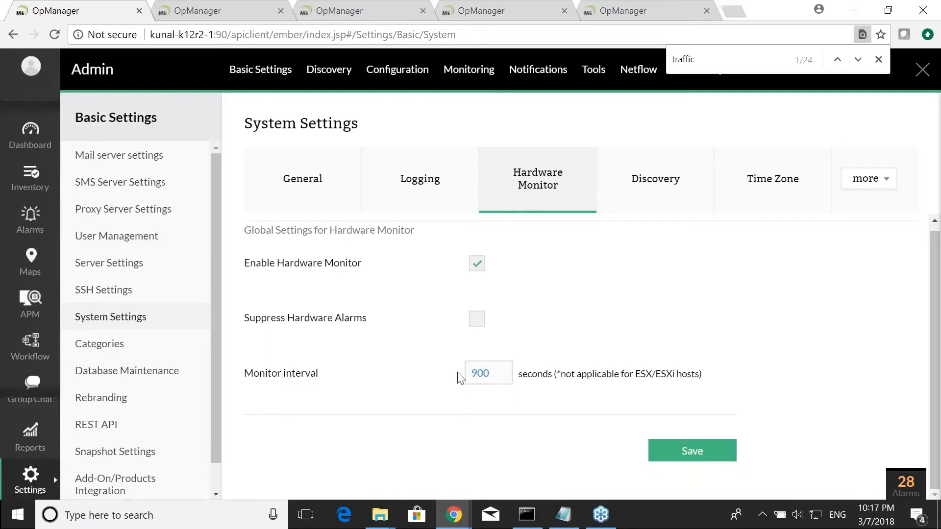
scroll(458, 377, "up", 1)
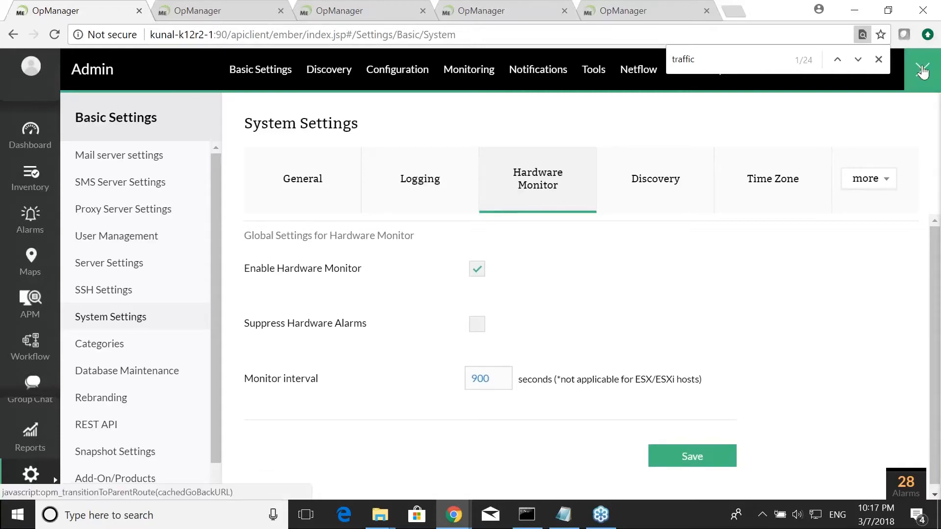
left_click(878, 60)
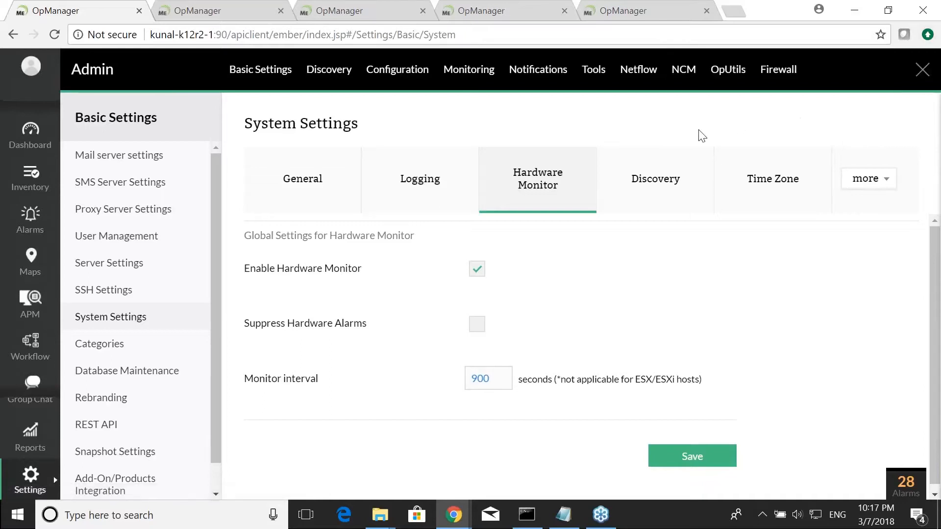
key("alt+Tab")
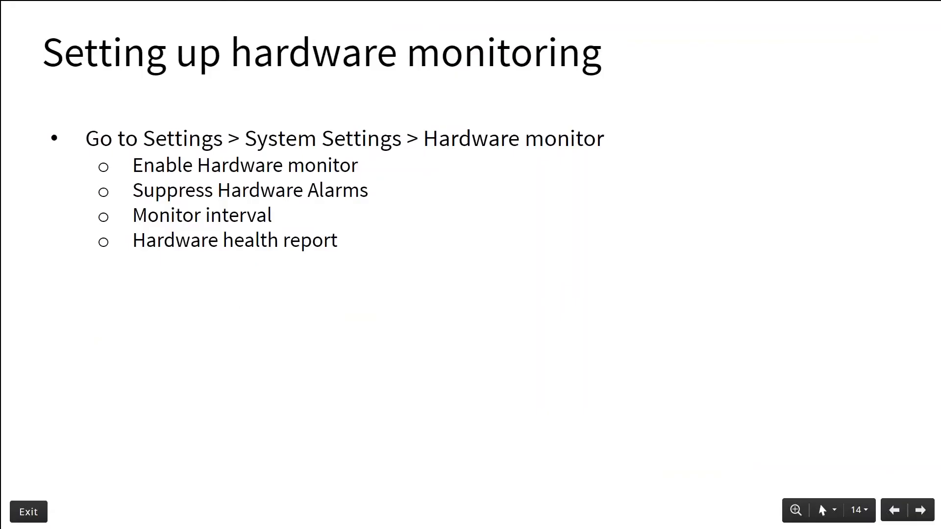
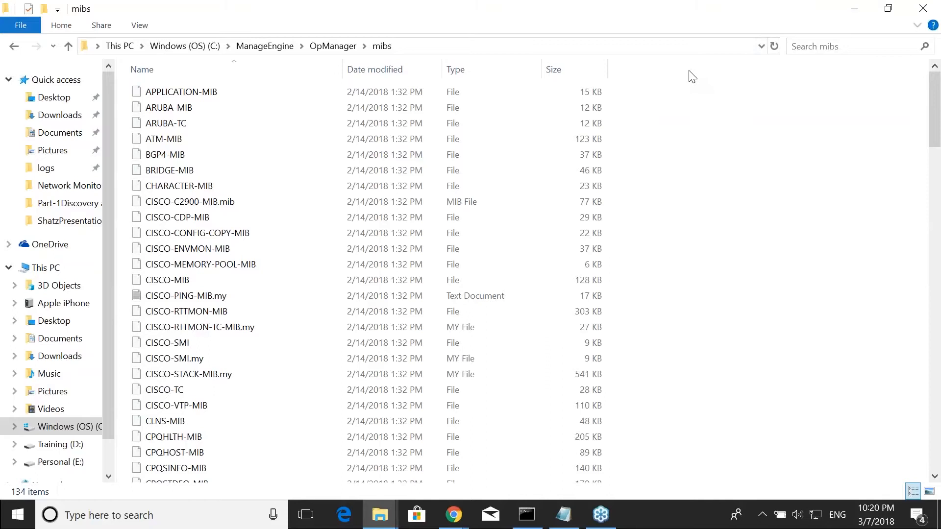
- Switch back to the browser and open the MIB Browser from the Tools settings
key("alt+Tab")
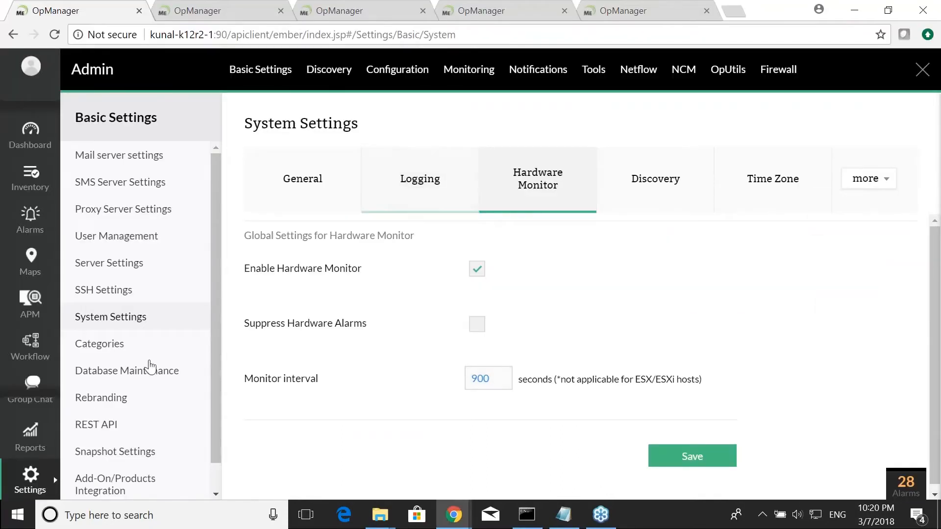
left_click(36, 480)
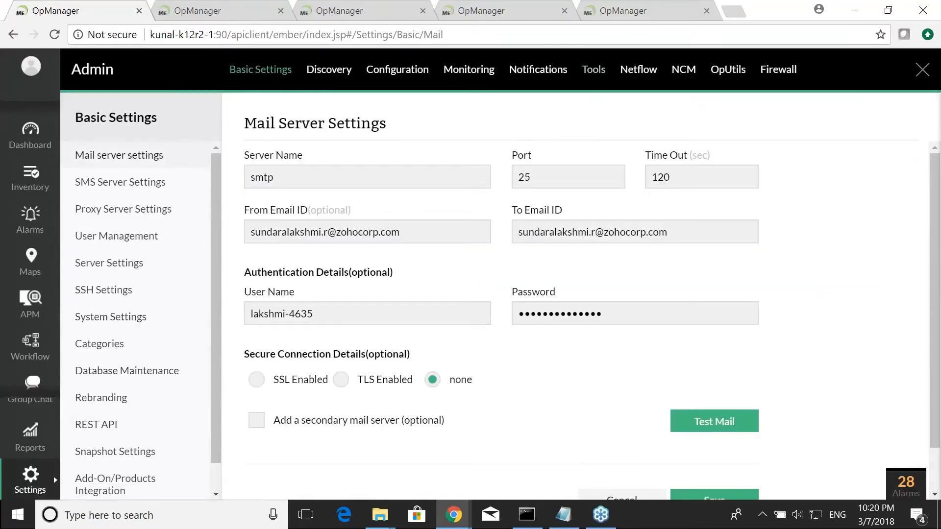
left_click(593, 74)
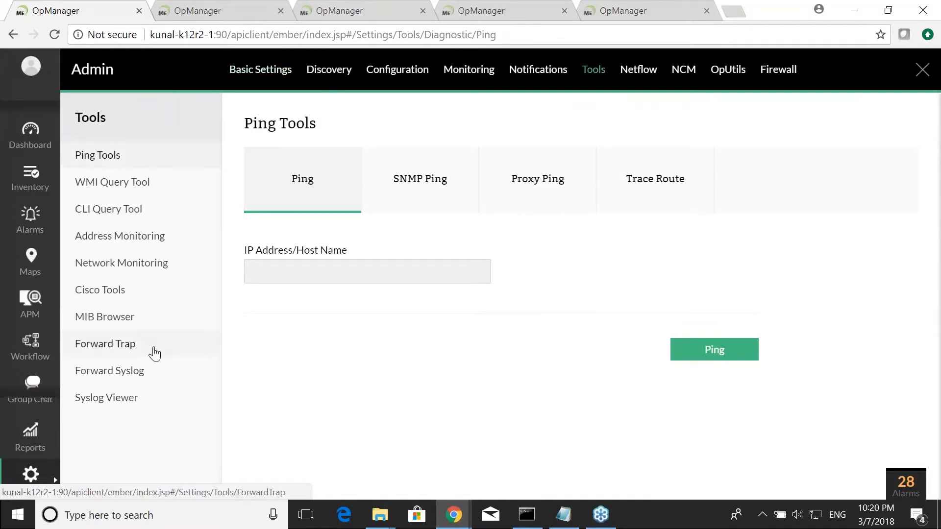
left_click(117, 318)
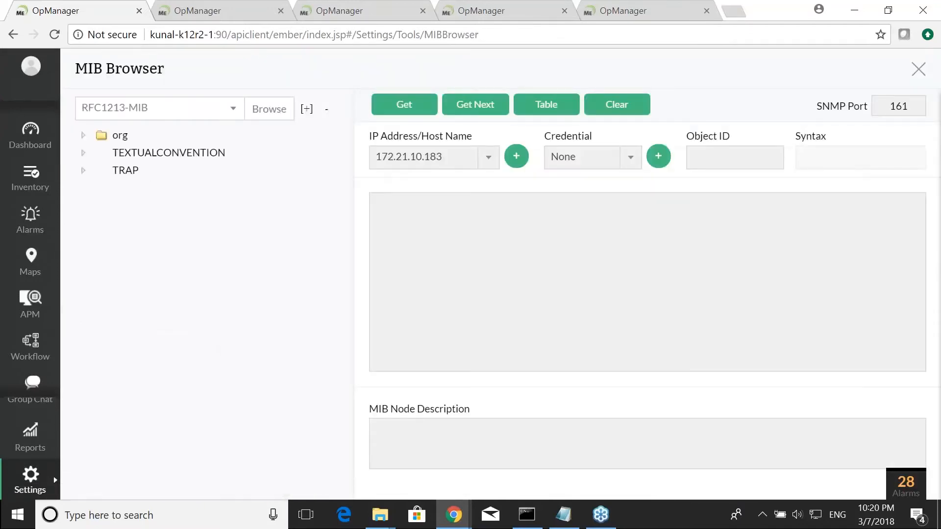
- Start a MIB upload by selecting the file PAN-LC-MIB.my, then close the Upload MIB panel
left_click(268, 109)
left_click(894, 187)
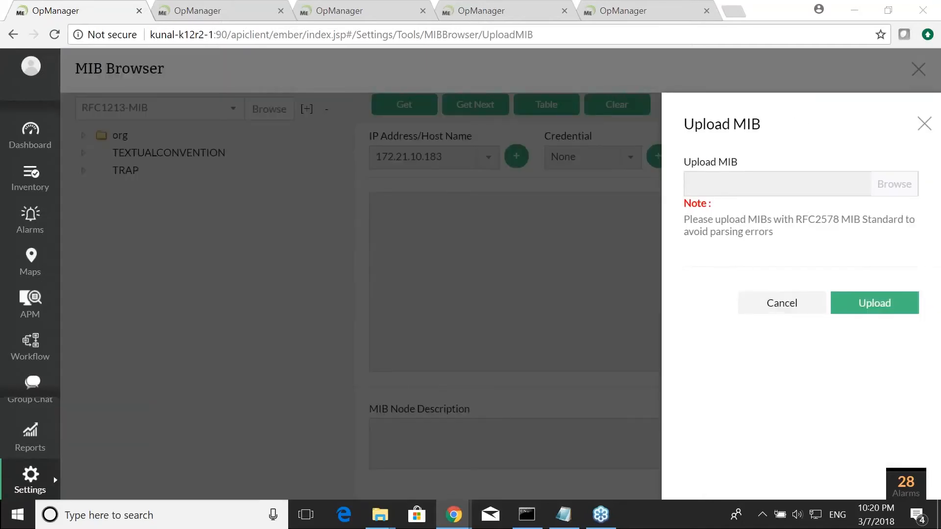
left_click(257, 246)
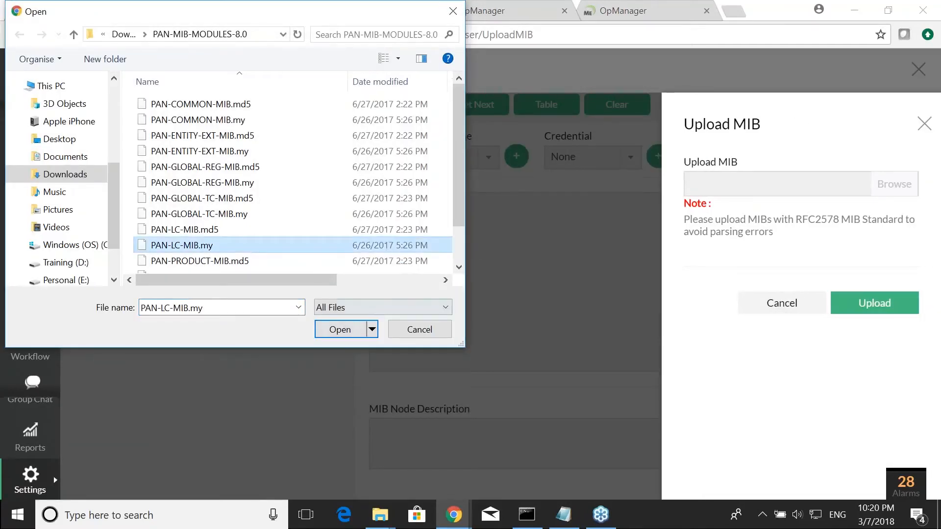
left_click(339, 329)
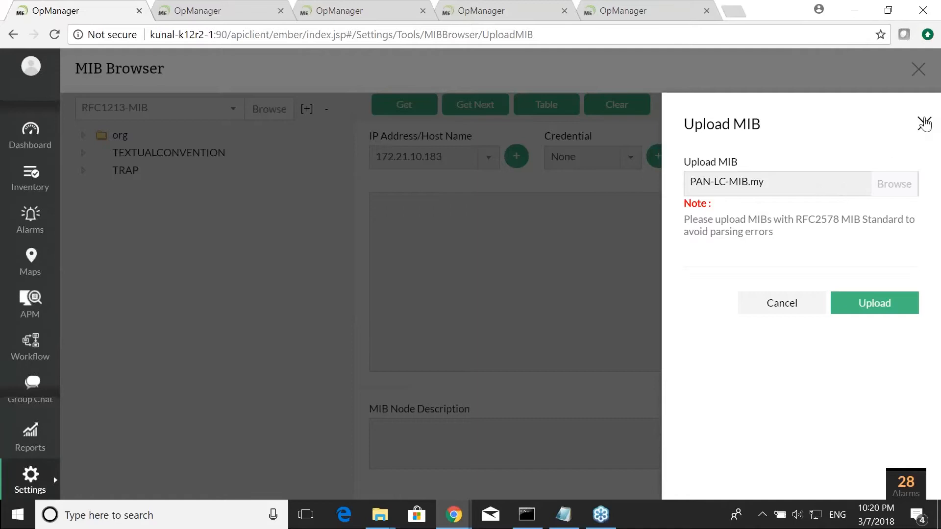
left_click(923, 125)
- Switch to the slides and advance to the custom SNMP monitor examples
key("alt+Tab")
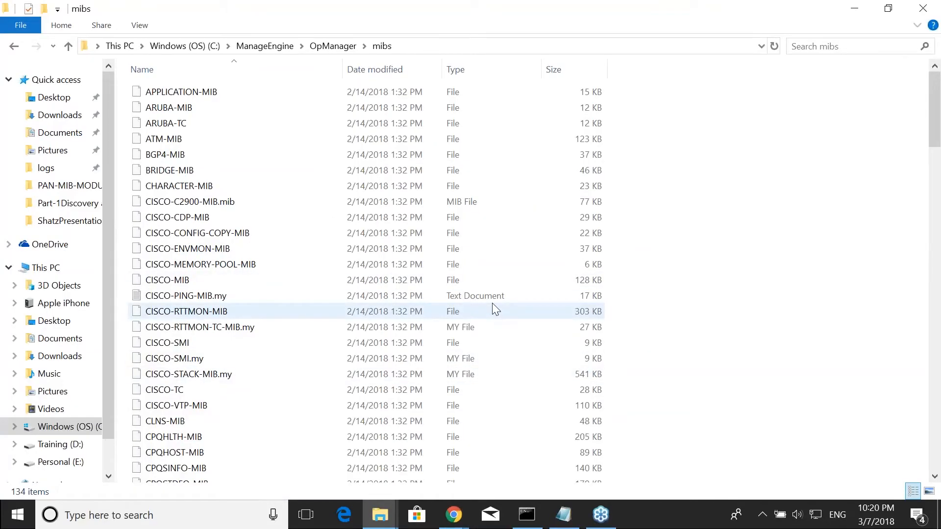
key("alt+Tab")
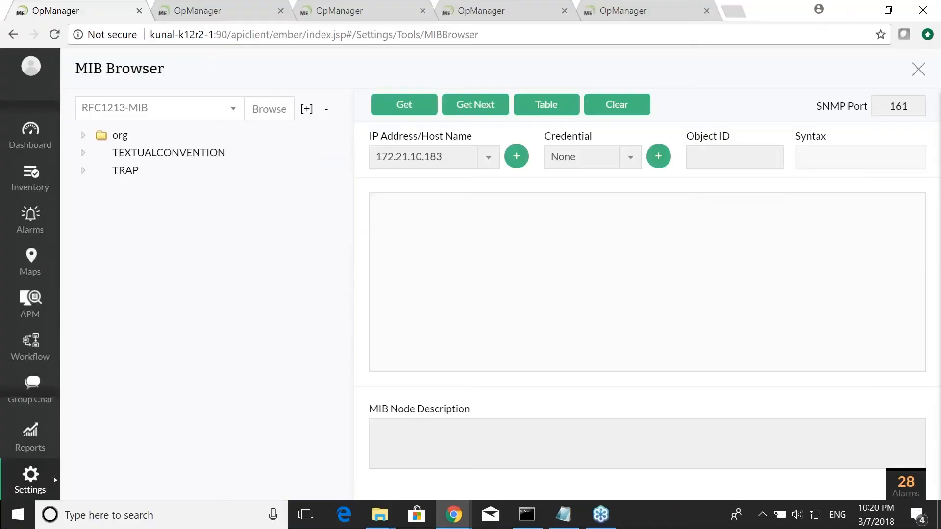
key("alt+Tab")
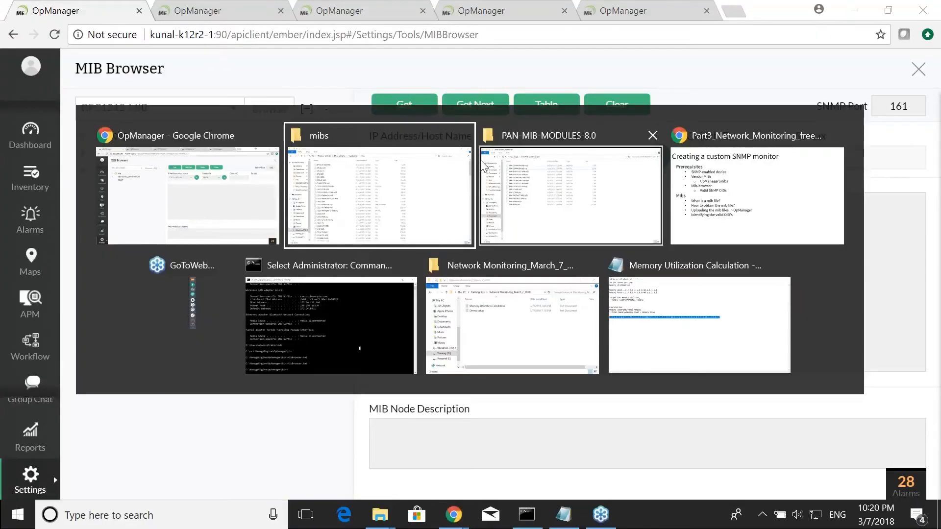
key("alt+Tab")
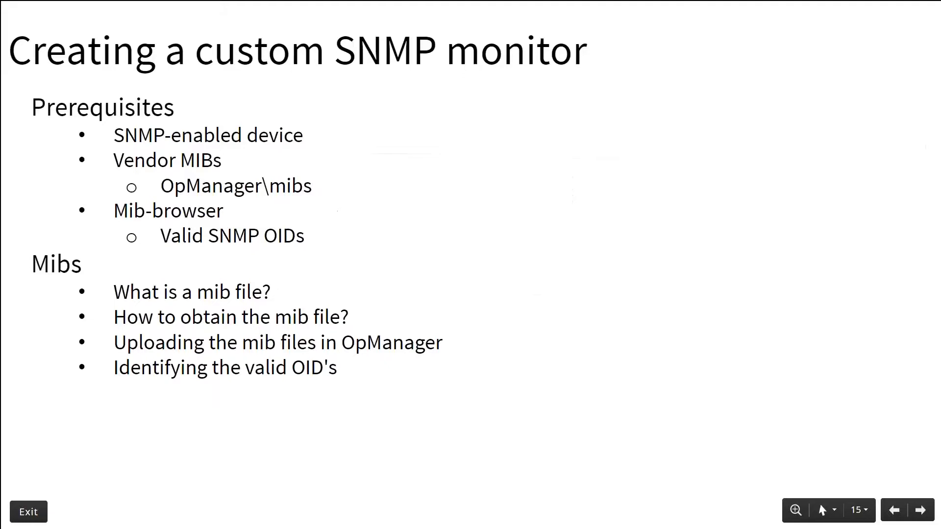
left_click(321, 345)
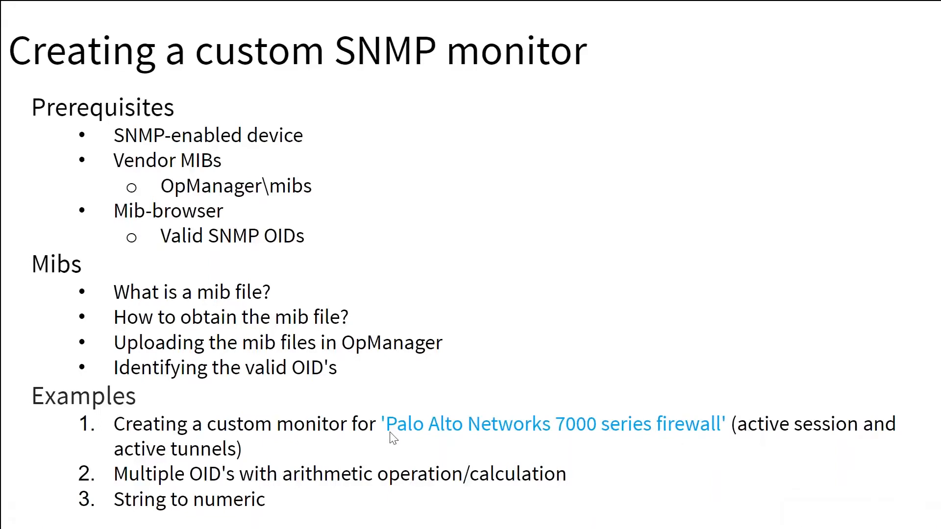
- Switch to the localhost OpManager tab, open Device Templates and search for palo alto
key("alt+Tab")
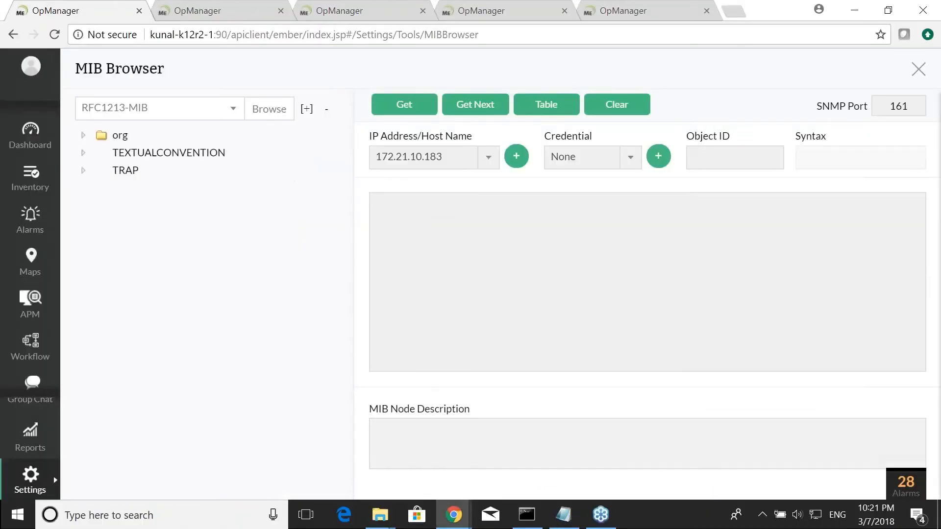
left_click(346, 11)
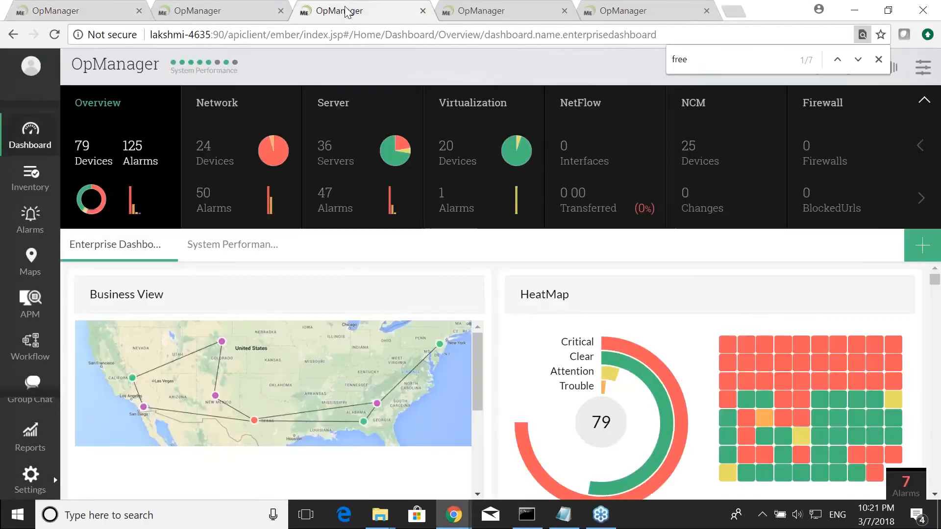
left_click(474, 14)
left_click(243, 10)
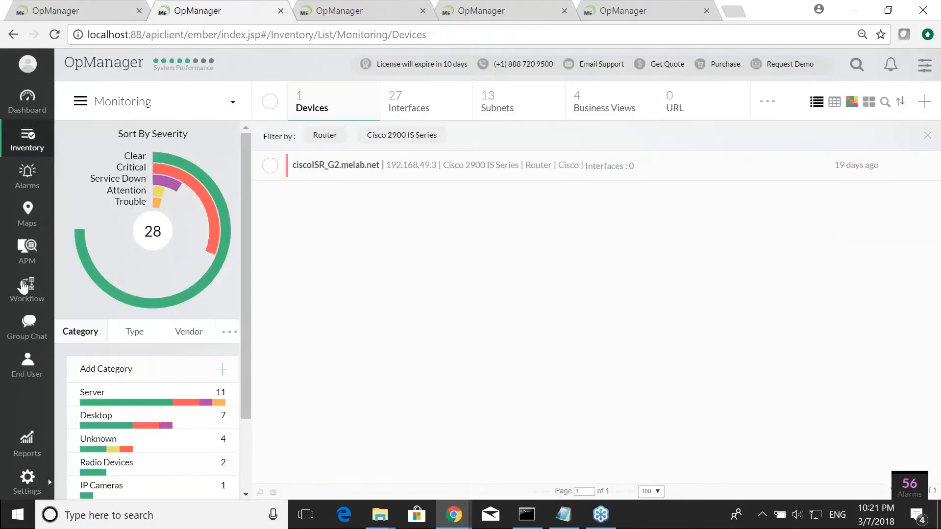
left_click(28, 477)
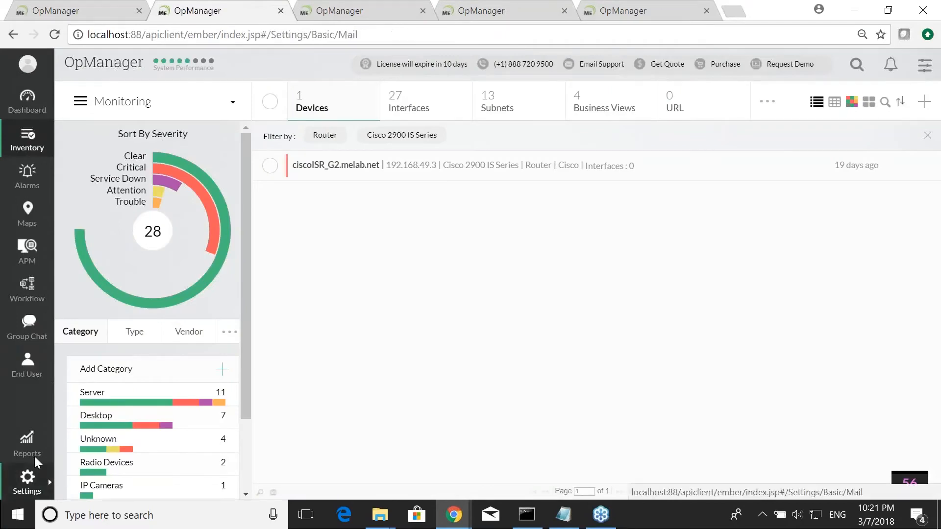
left_click(372, 71)
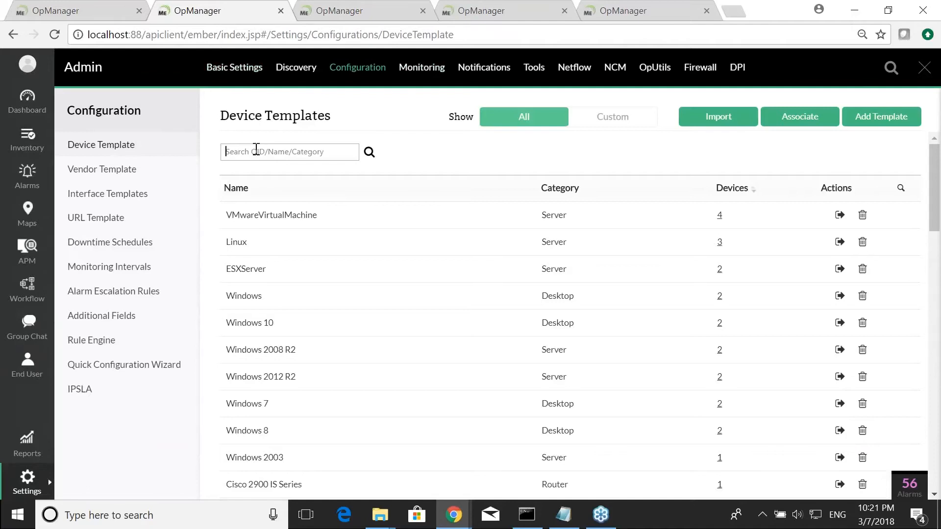
left_click(256, 149)
type("palo alto")
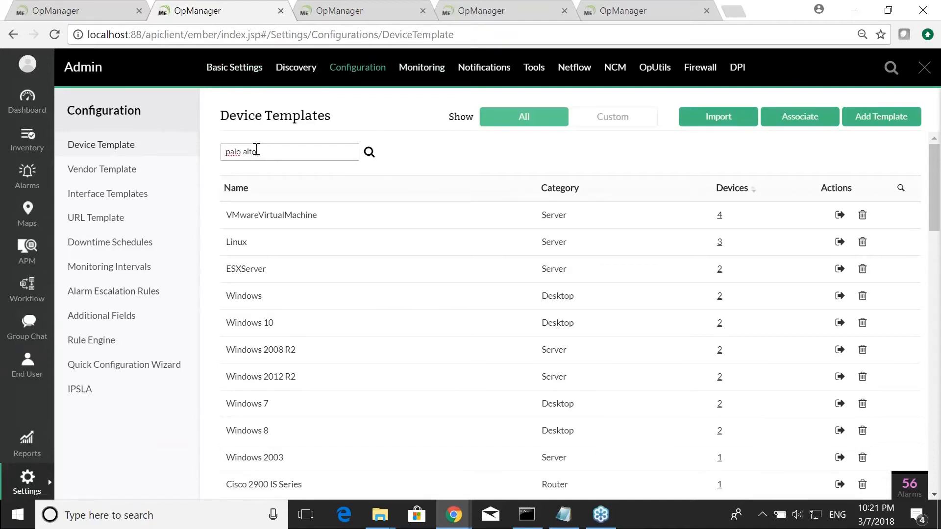
key("Return")
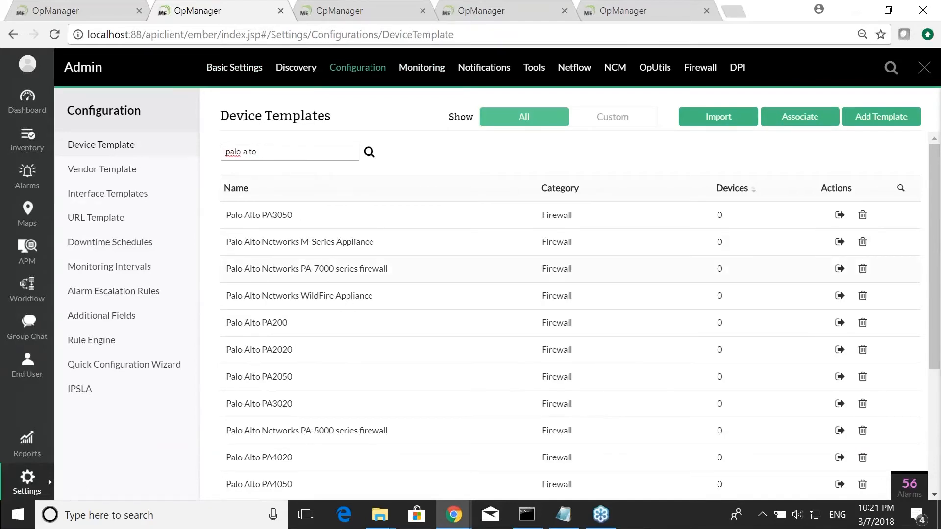
- Open the Palo Alto Networks PA-7000 series firewall template and browse the monitors available to add
left_click(347, 276)
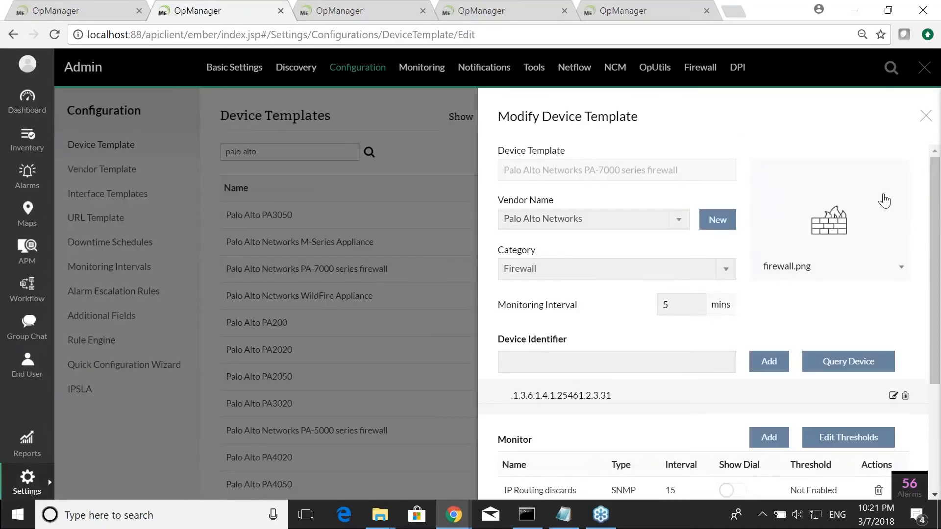
scroll(703, 318, "down", 3)
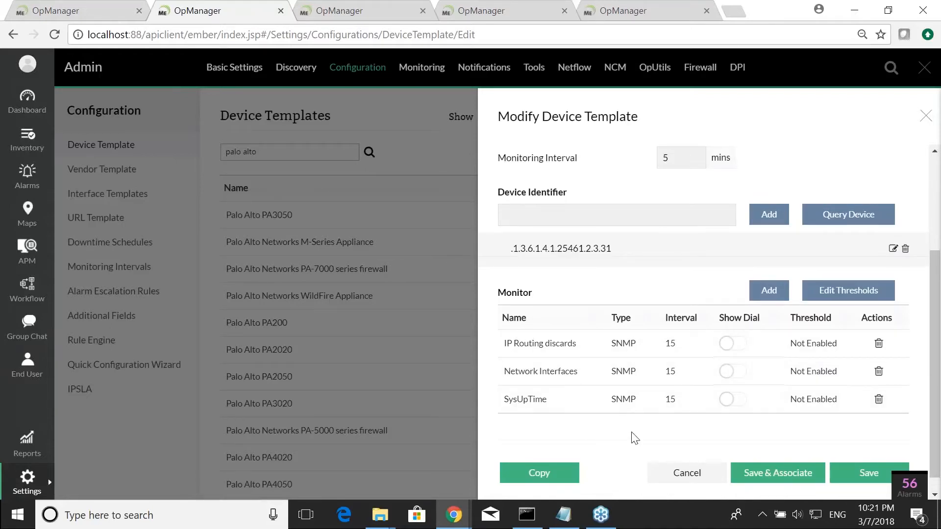
left_click(768, 291)
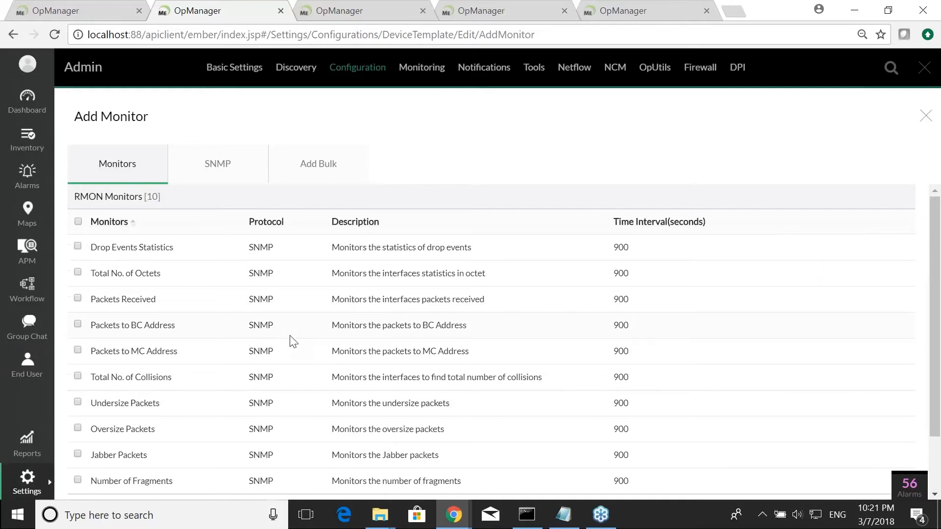
scroll(283, 315, "down", 2)
scroll(237, 294, "up", 2)
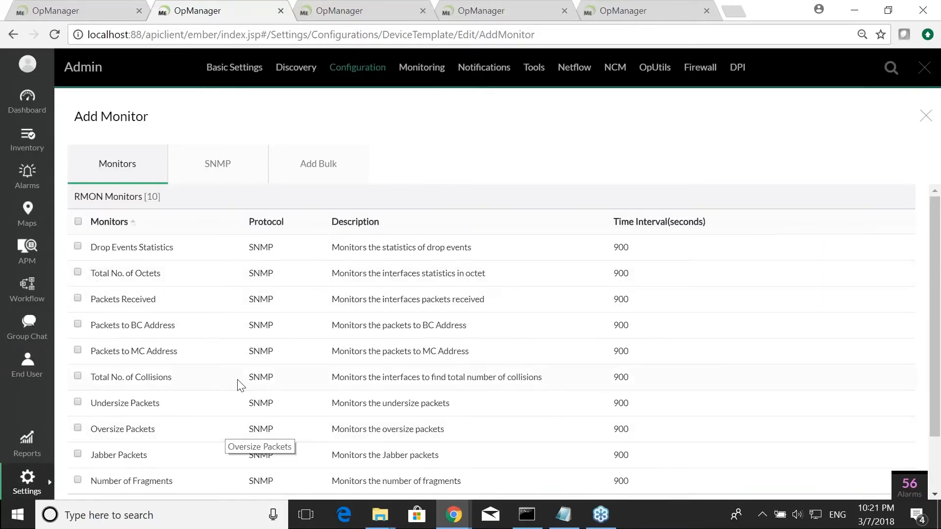
scroll(238, 373, "down", 2)
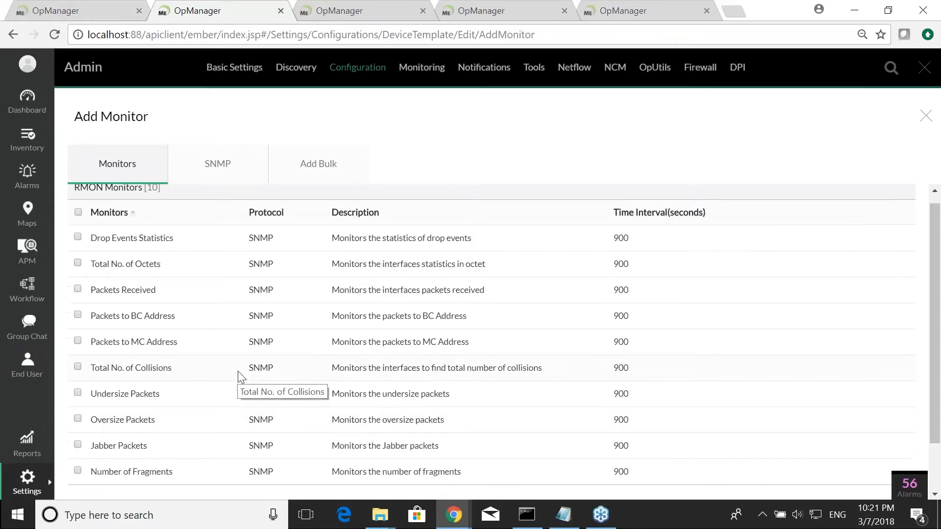
scroll(238, 376, "up", 2)
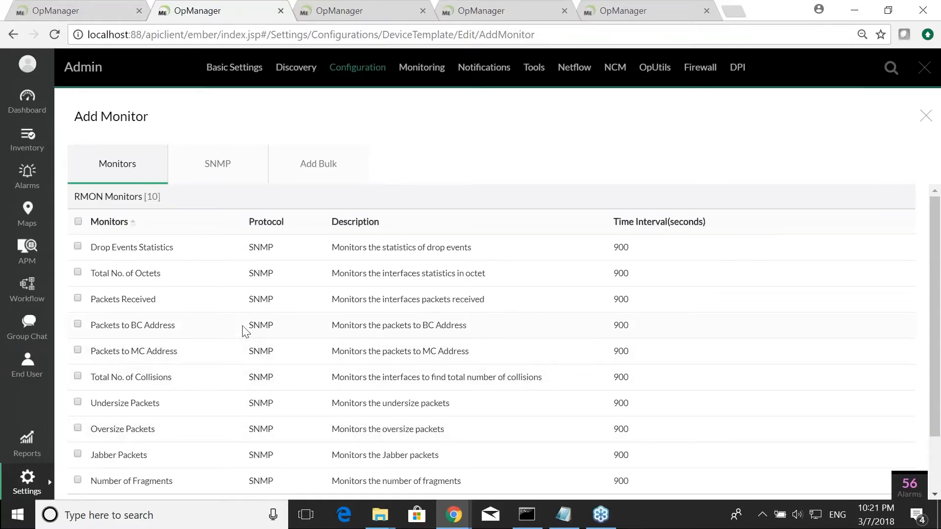
scroll(237, 377, "down", 2)
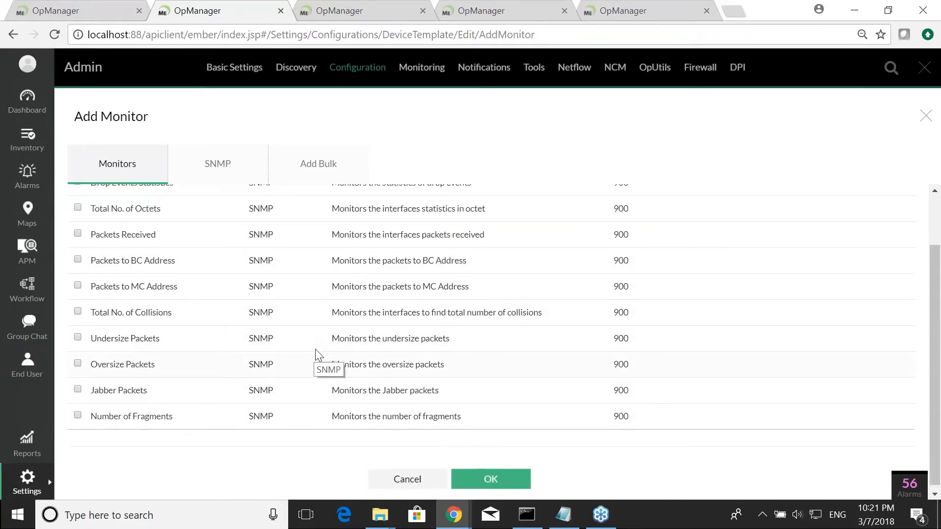
scroll(315, 349, "up", 3)
- Start an SNMP monitor from MIB, load PAN-COMMON-MIB.my in the OID picker and expand its tree
left_click(217, 164)
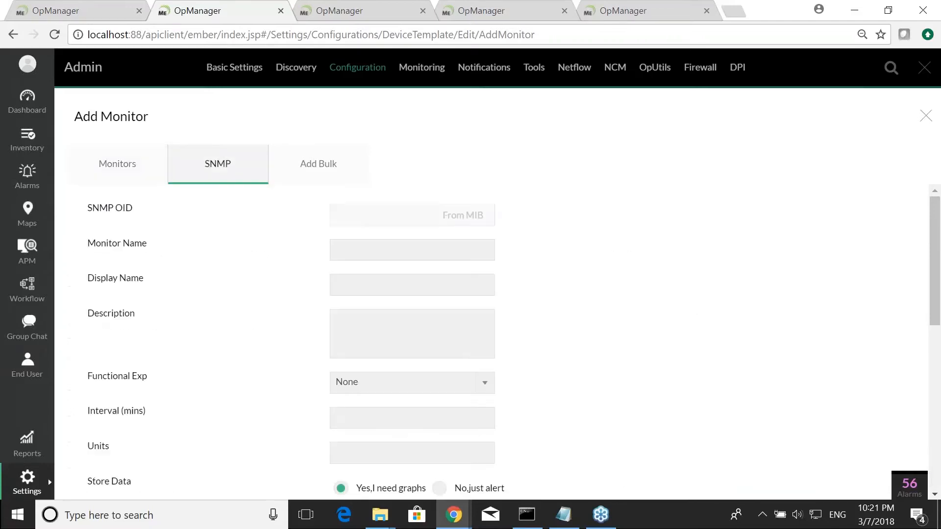
left_click(463, 223)
left_click(784, 204)
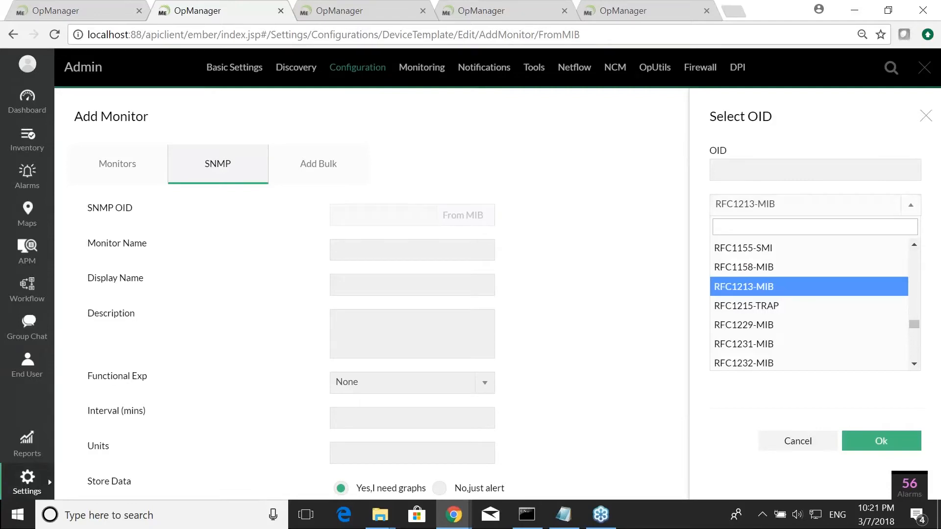
type("pan")
key("Down")
key("Return")
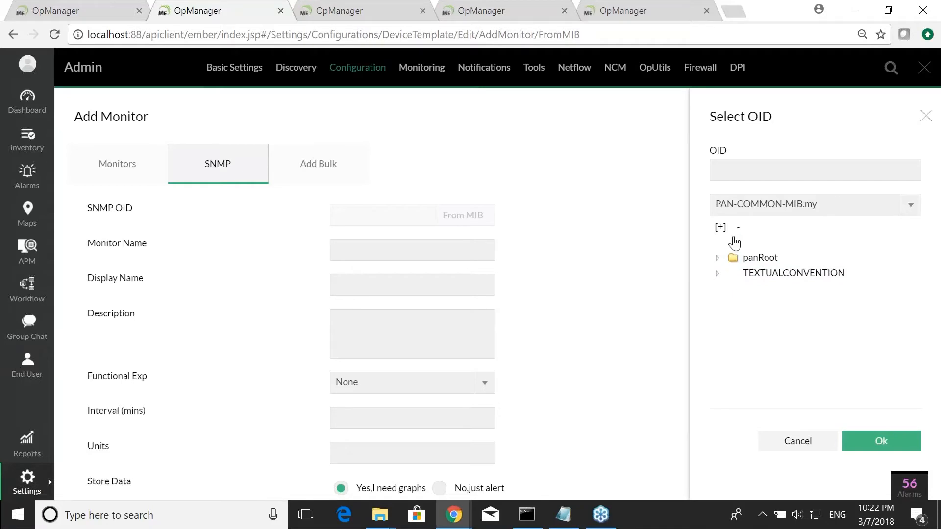
left_click(720, 228)
scroll(725, 309, "down", 3)
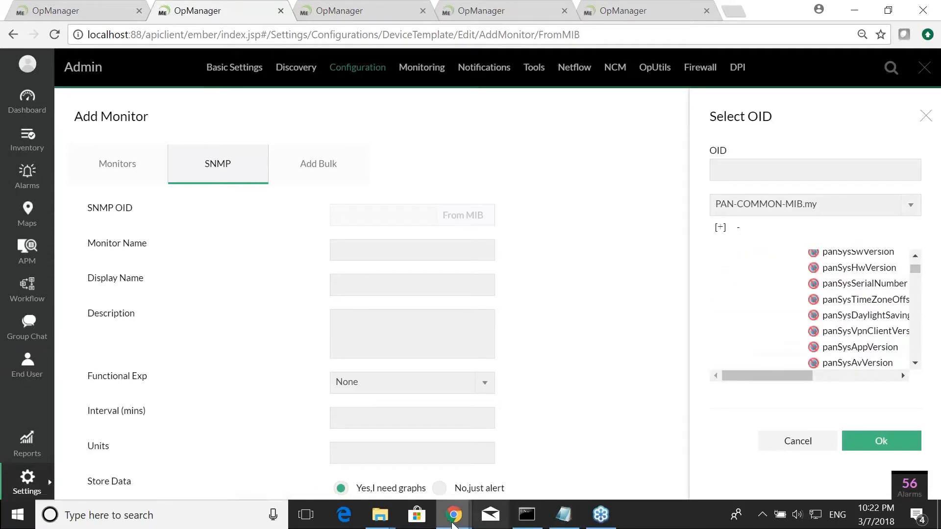
- Switch to the command prompt and launch MibBrowser.bat from the OpManager bin folder
mouse_move(387, 524)
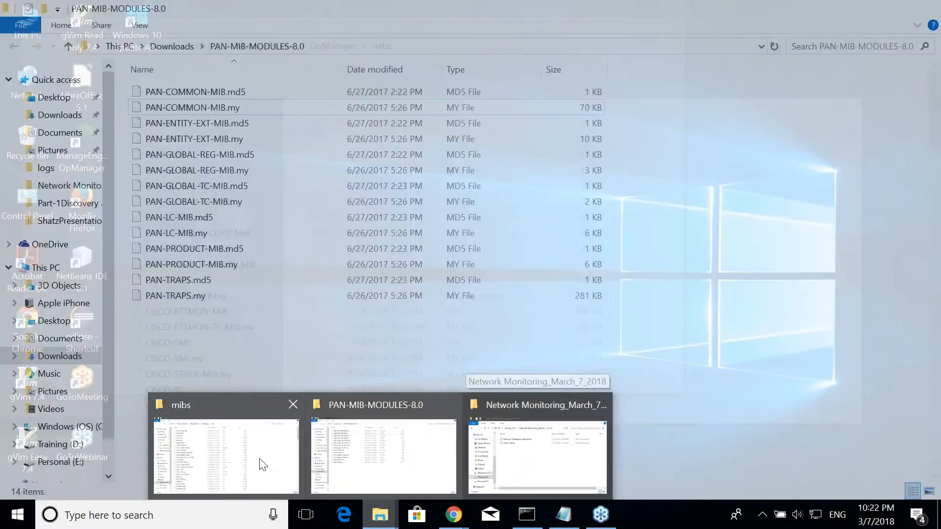
left_click(260, 464)
left_click(306, 335)
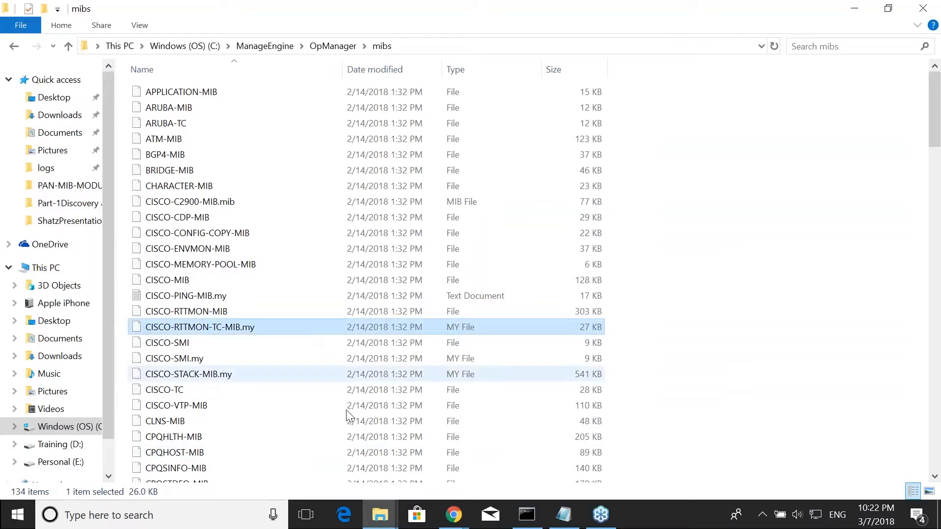
left_click(527, 514)
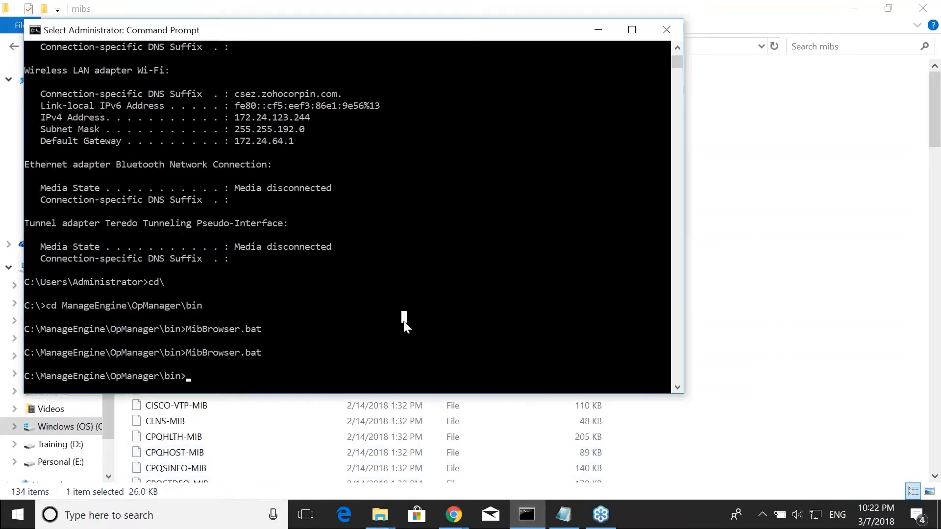
type("Mib")
key("Tab")
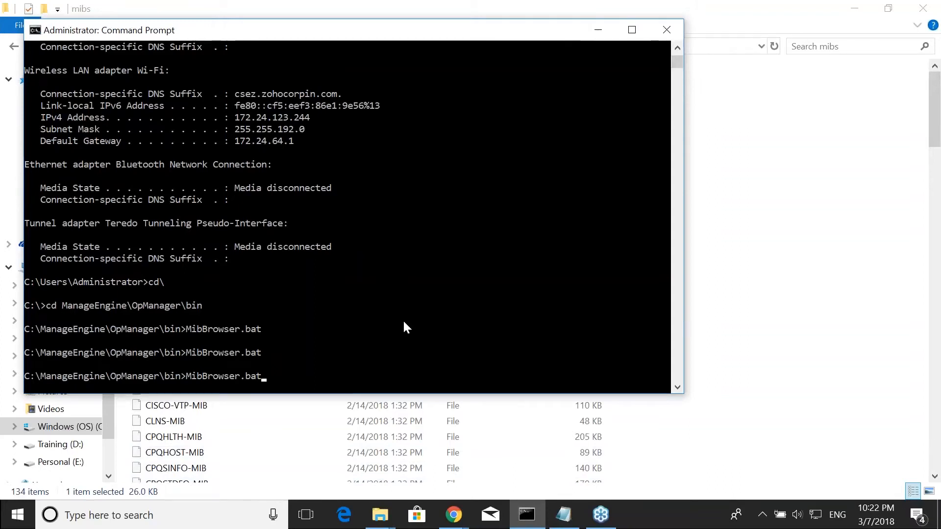
key("Return")
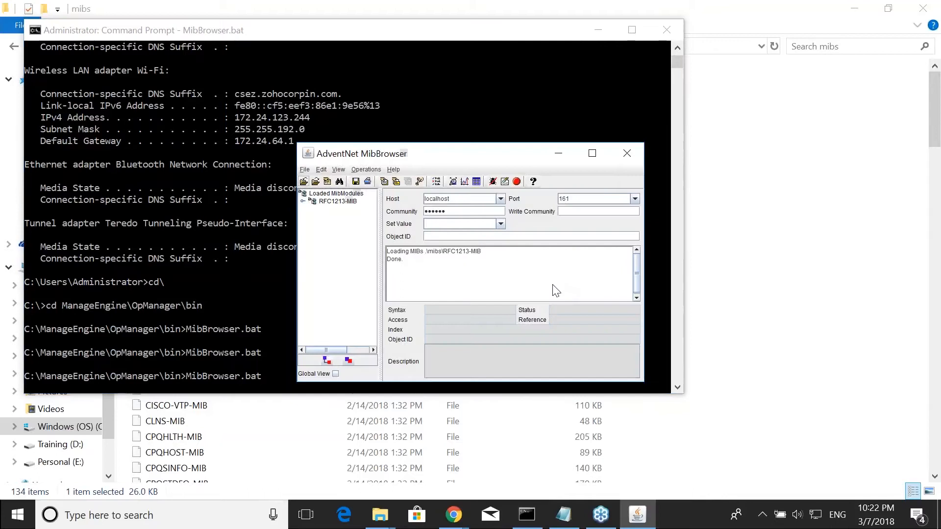
- Maximize the MIB browser and load the PAN-COMMON-MIB.my file from the mibs folder
left_click(592, 155)
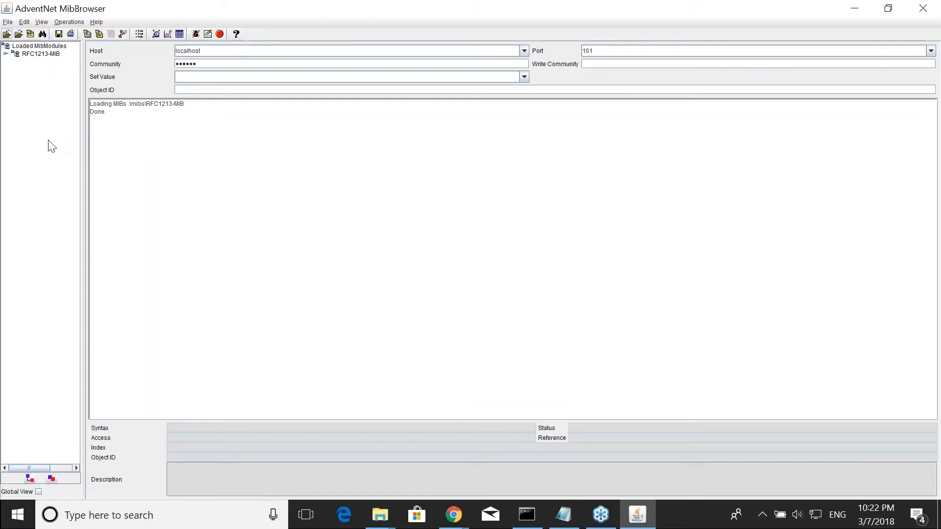
left_click(7, 35)
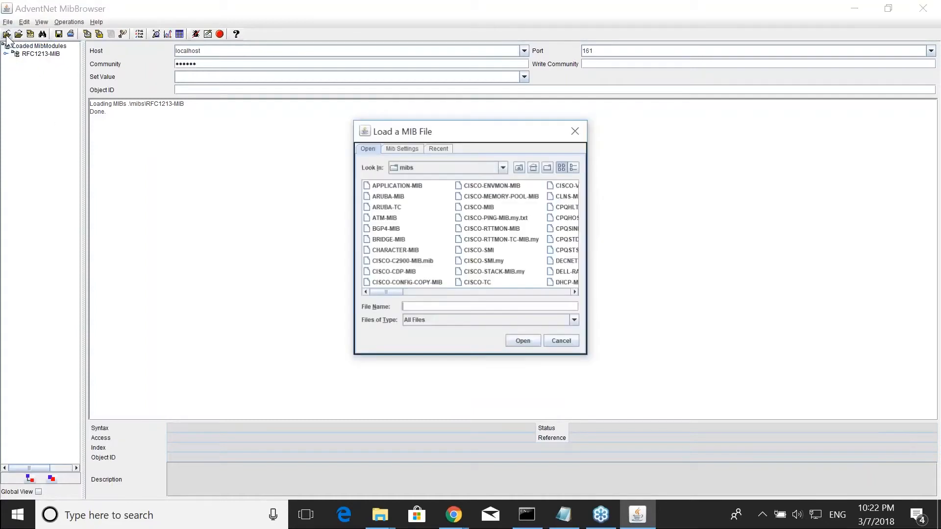
key("p")
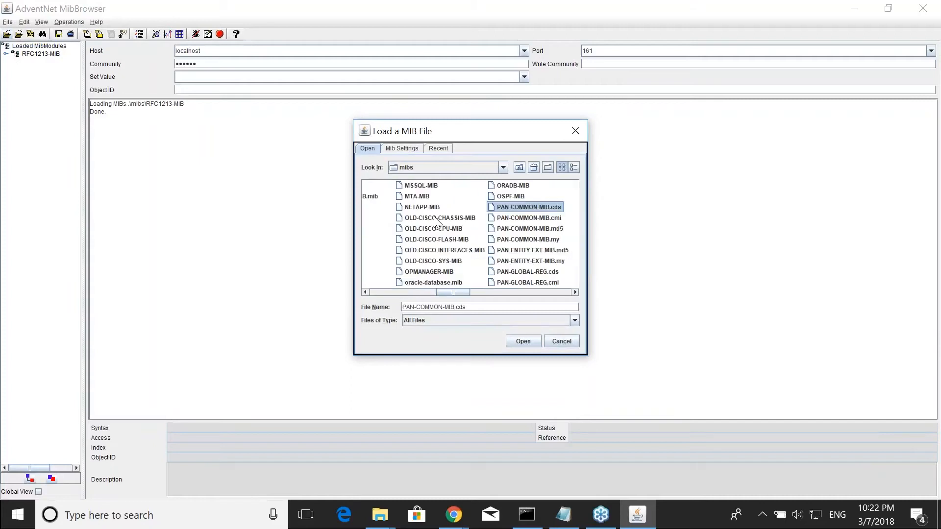
left_click(547, 240)
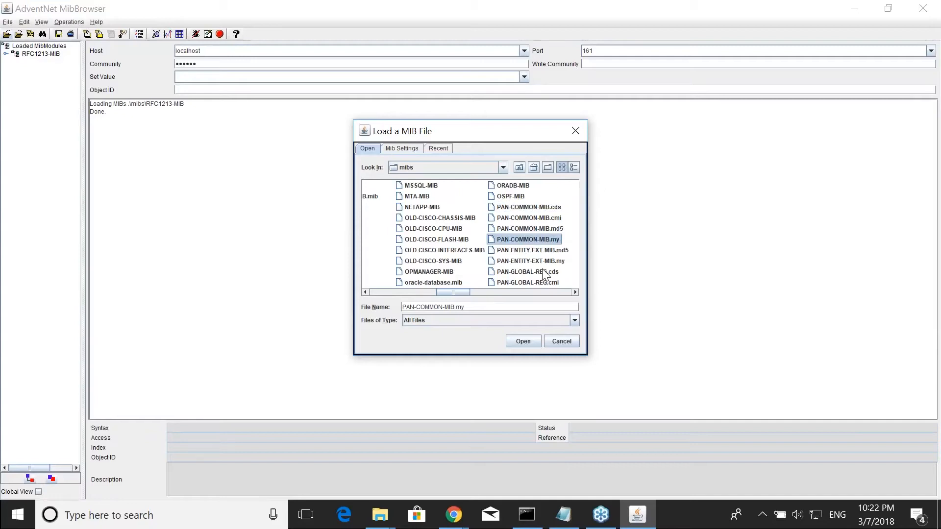
left_click(529, 338)
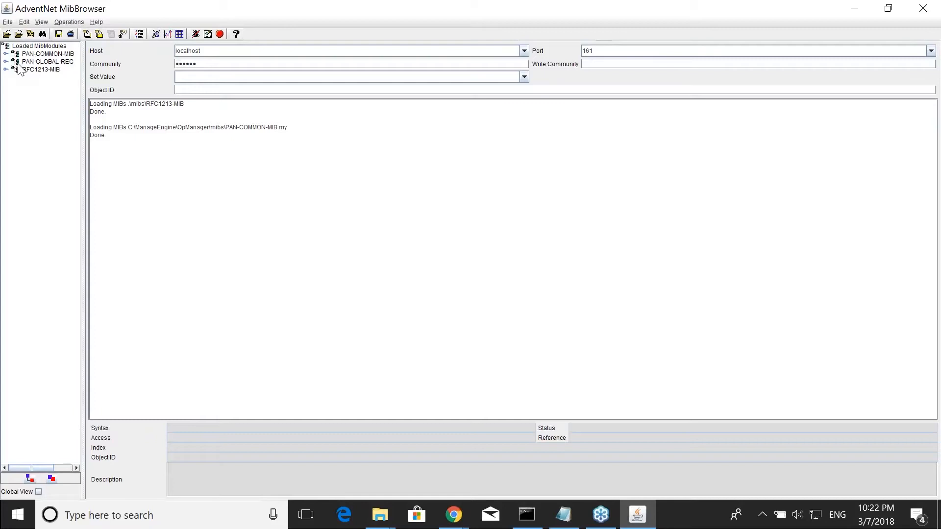
- Expand the PAN-COMMON-MIB tree and search all MIBs for pansessionac
left_click(45, 54)
left_click(30, 479)
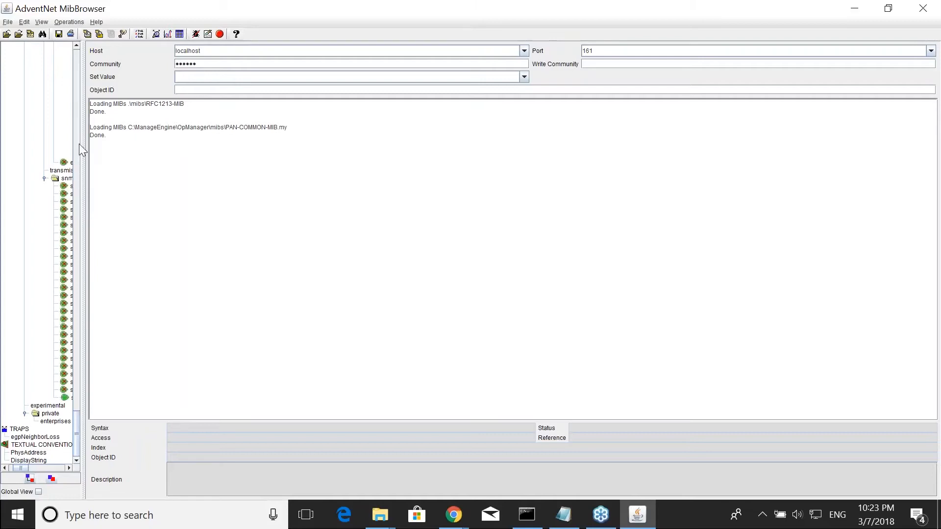
left_click_drag(81, 104, 267, 186)
scroll(245, 197, "up", 20)
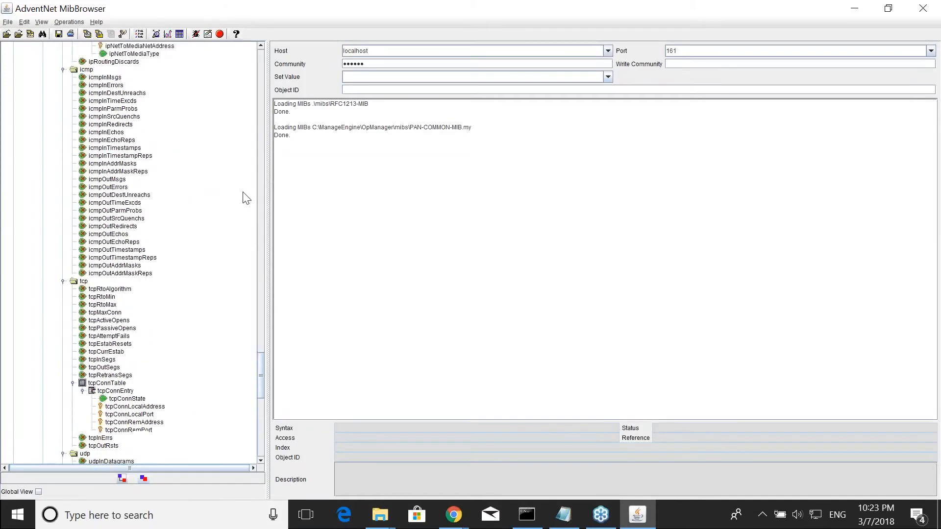
scroll(246, 197, "up", 10)
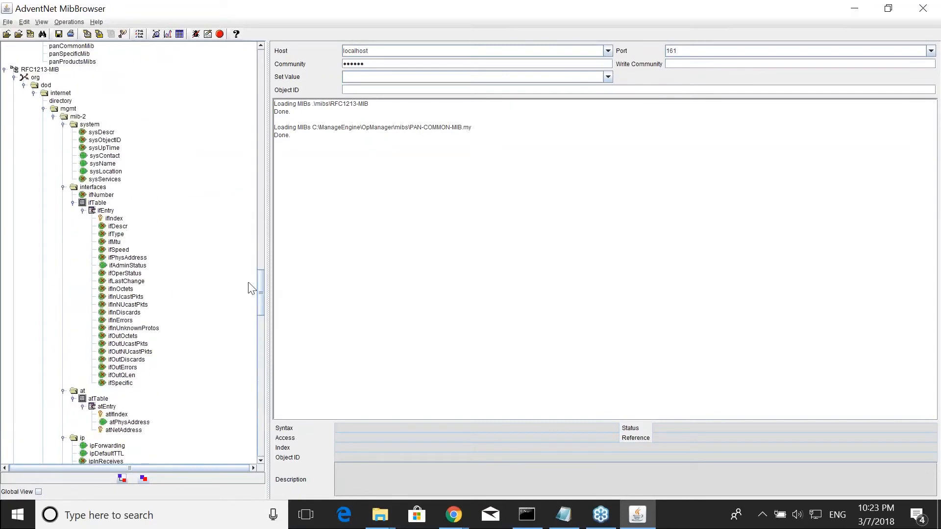
left_click_drag(262, 292, 256, 162)
left_click_drag(257, 205, 275, 68)
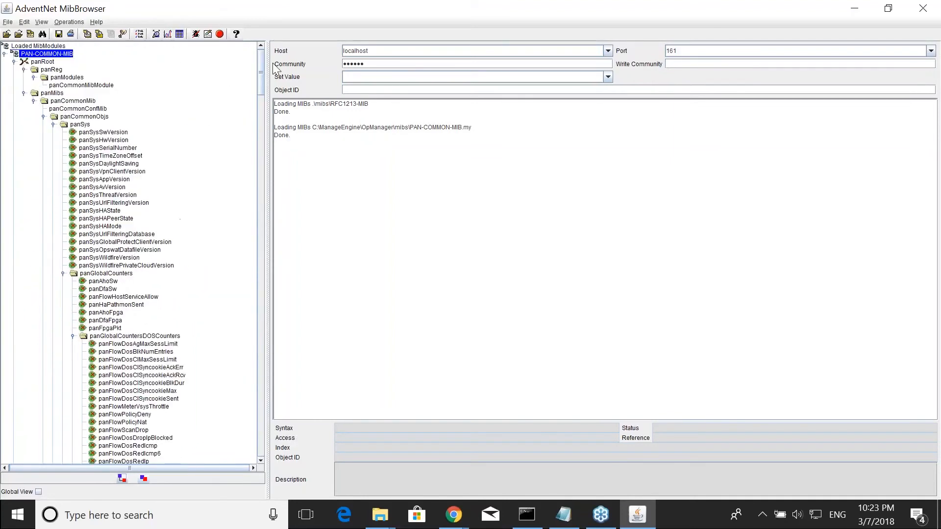
key("ctrl+f")
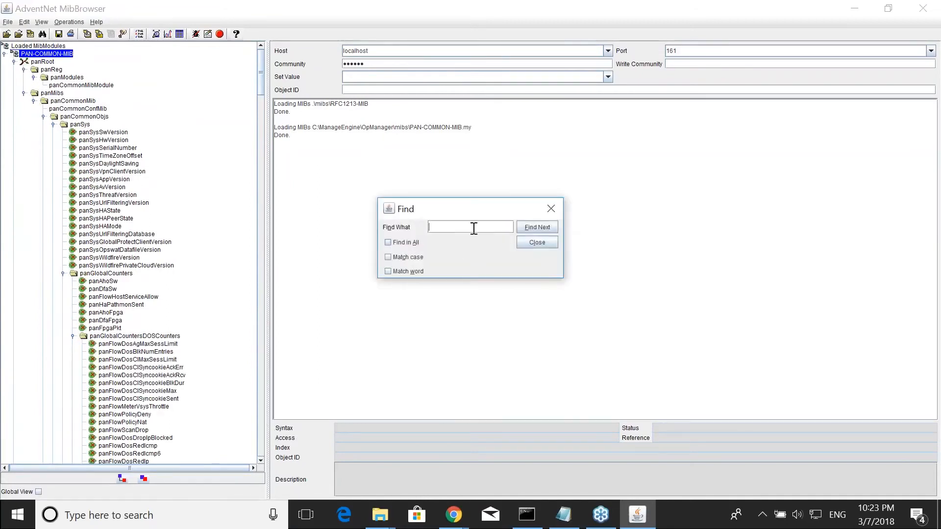
left_click(387, 243)
type("pansessionac")
key("Return")
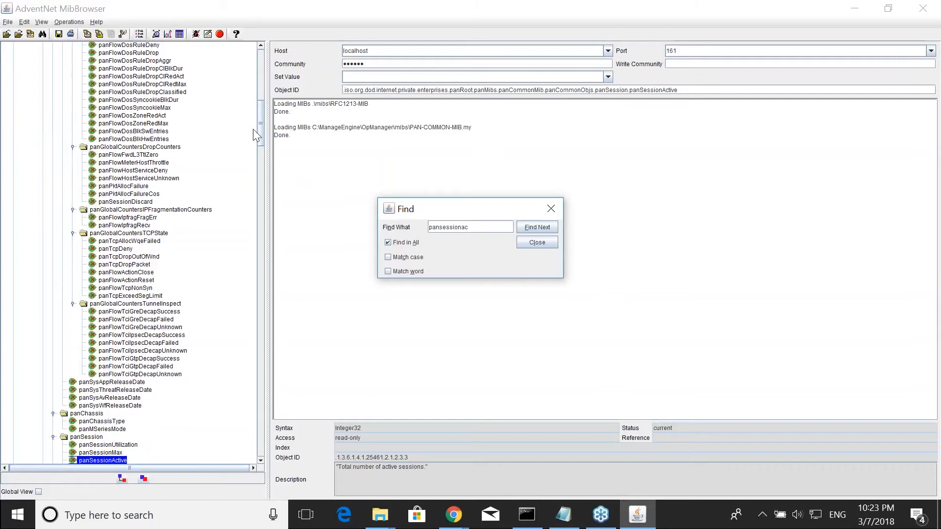
- Examine the OID, description and syntax of panSessionActive and panChassisType
left_click_drag(262, 134, 262, 166)
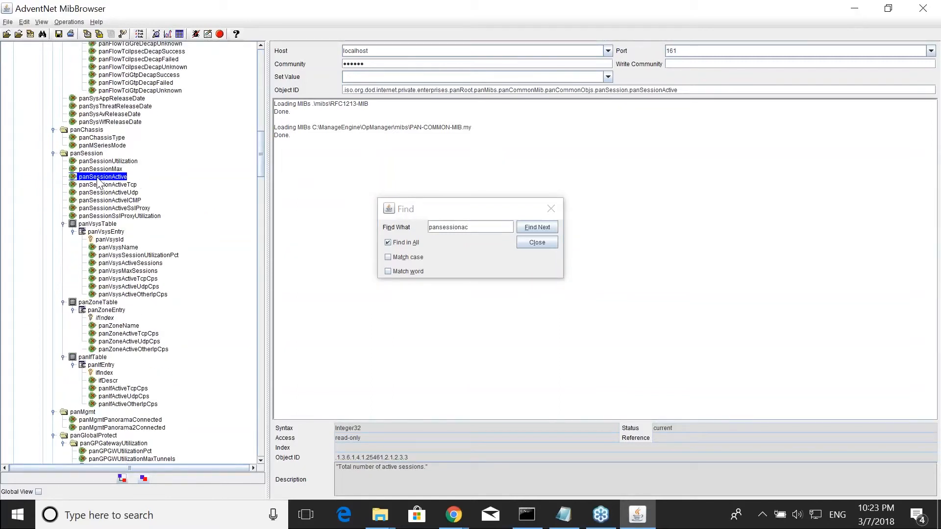
left_click_drag(337, 459, 379, 456)
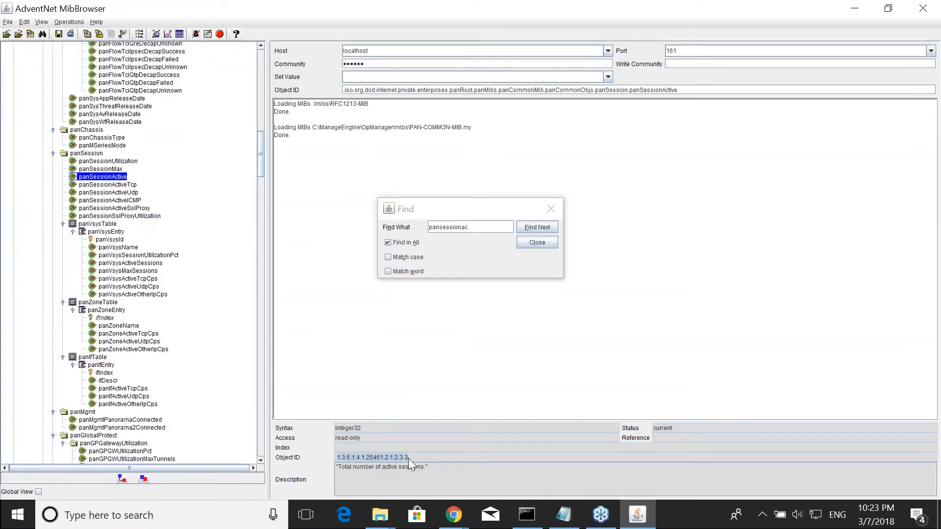
left_click(336, 466)
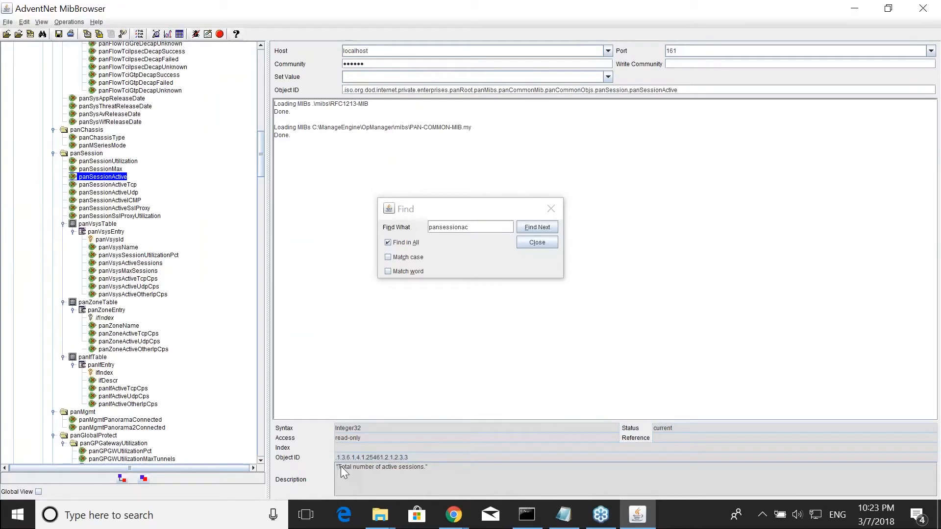
triple_click(346, 467)
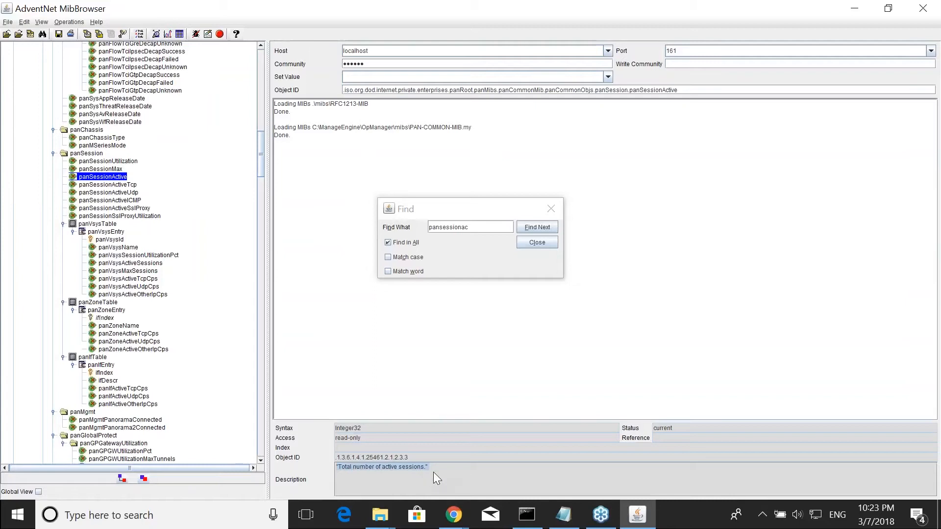
left_click(366, 429)
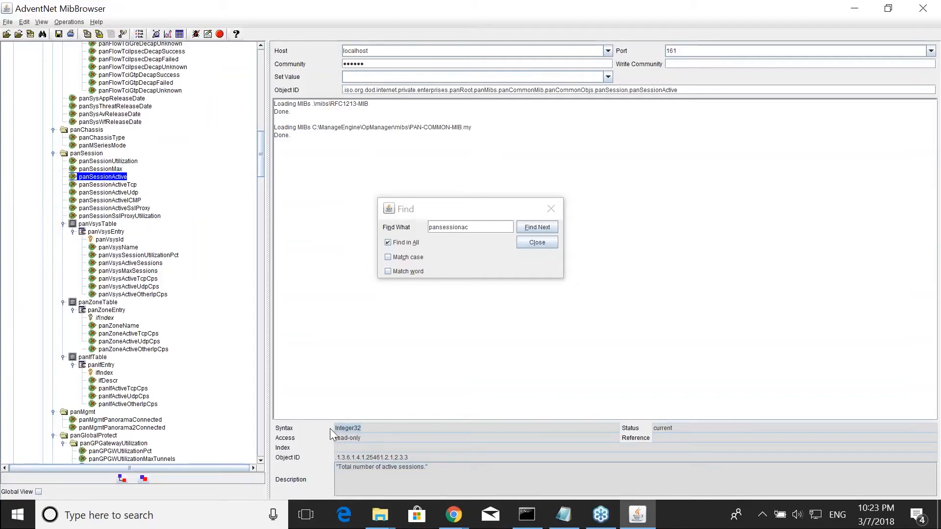
left_click(372, 428)
left_click_drag(261, 157, 260, 153)
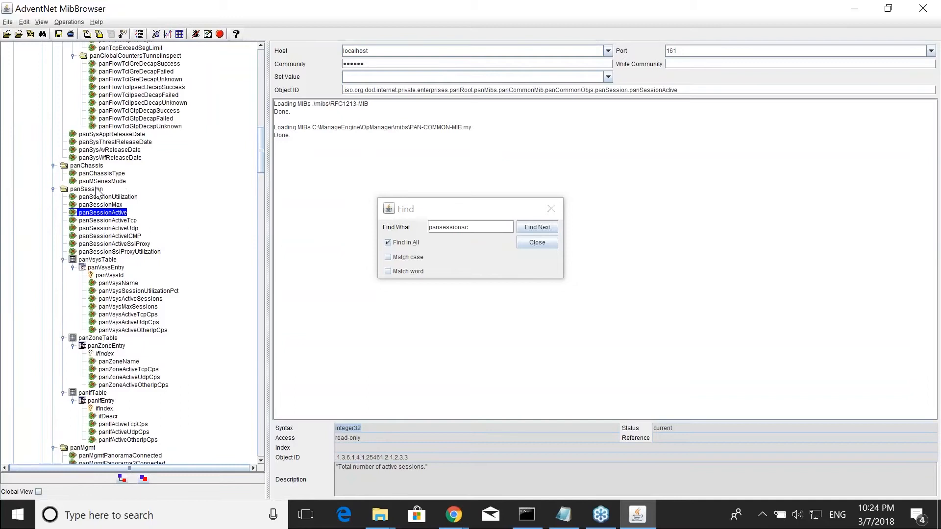
left_click(109, 174)
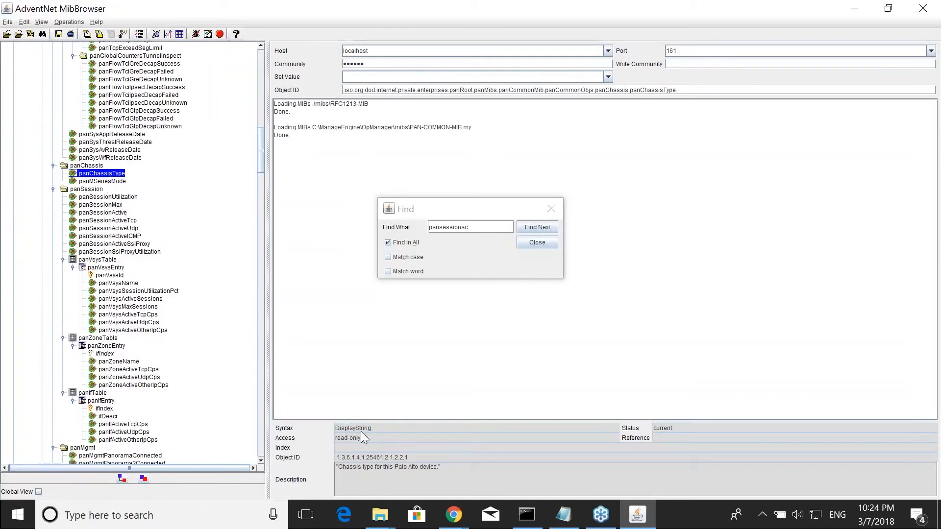
double_click(330, 428)
- Search the MIBs for activetunnel and inspect the matching object's OID and syntax
left_click_drag(471, 225, 417, 226)
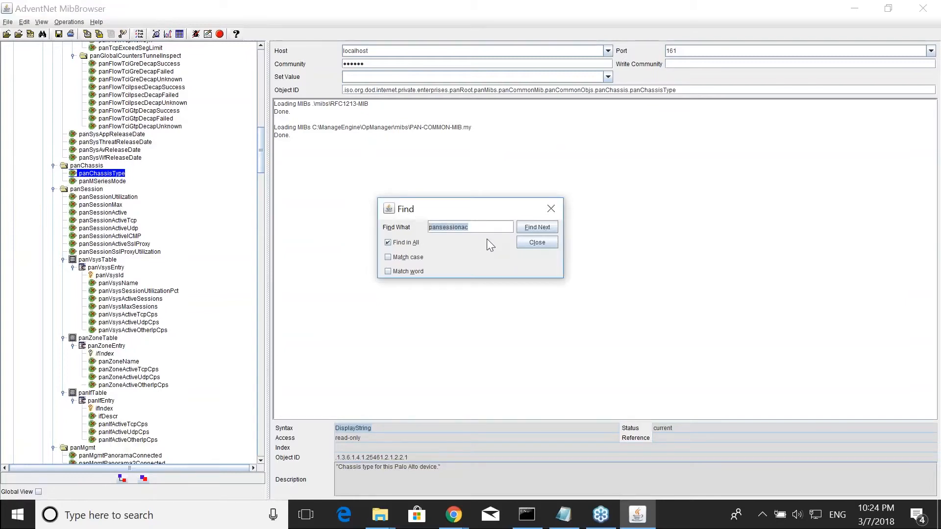
type("activetunnel")
key("Return")
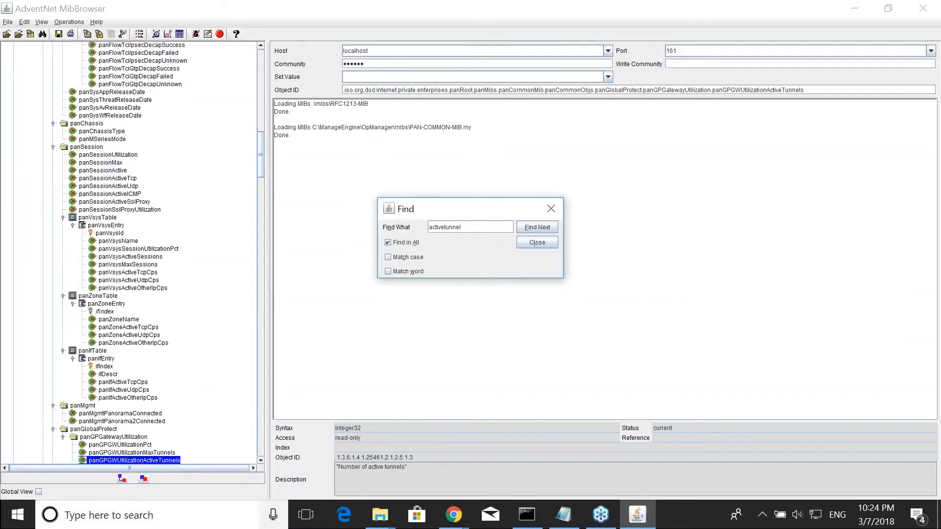
left_click_drag(415, 458, 330, 459)
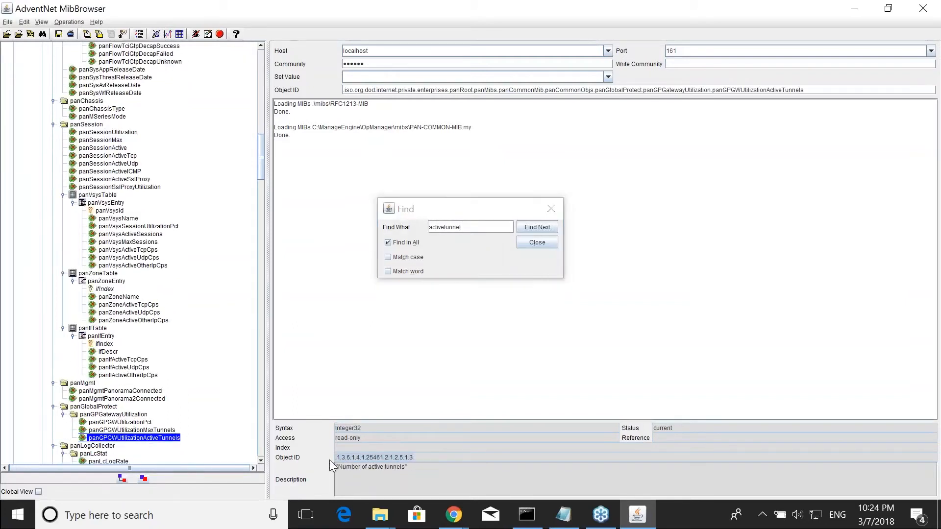
left_click(363, 425)
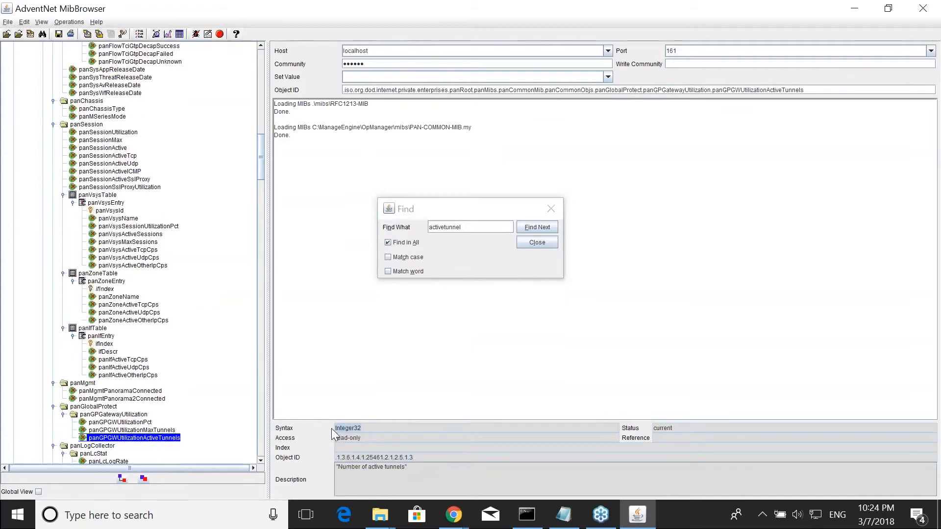
- Minimize the MIB browser and command prompt and return to the OpManager Add Monitor page
left_click(855, 8)
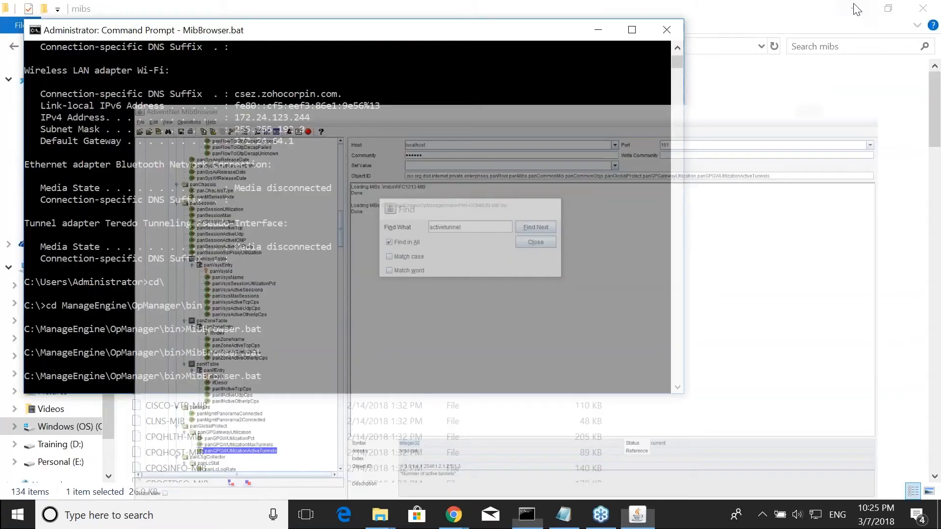
left_click(597, 32)
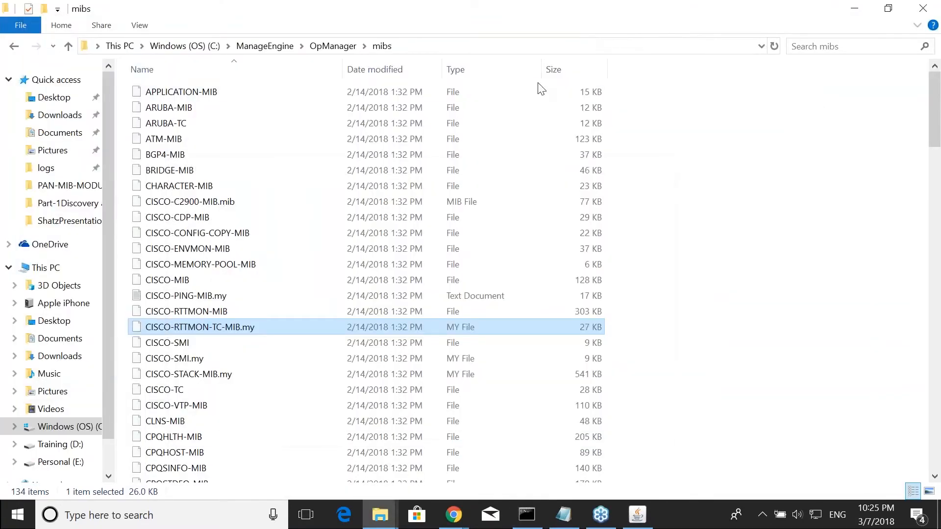
key("alt+Tab")
key("alt+Tab")
key("alt+Tab")
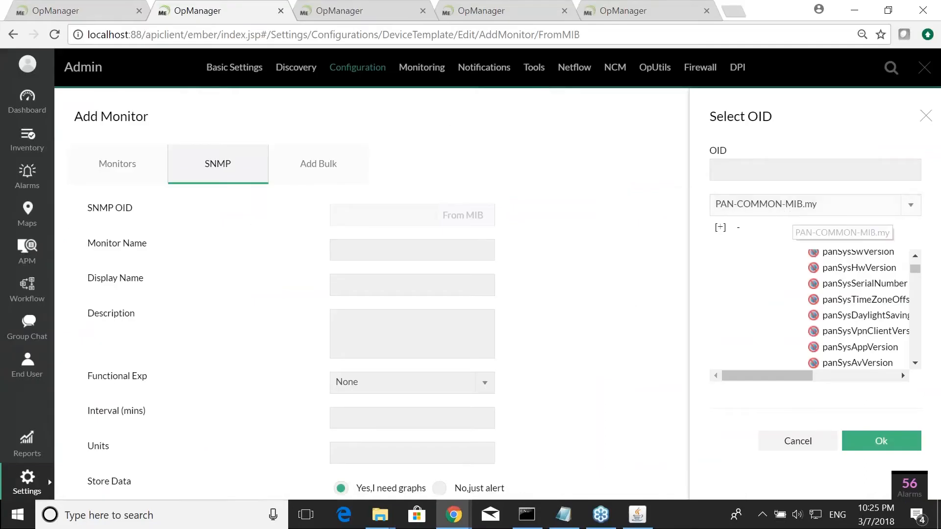
- Find pansessionac in the OID tree and pick panSessionActive as the monitor's OID
key("ctrl+f")
type("a")
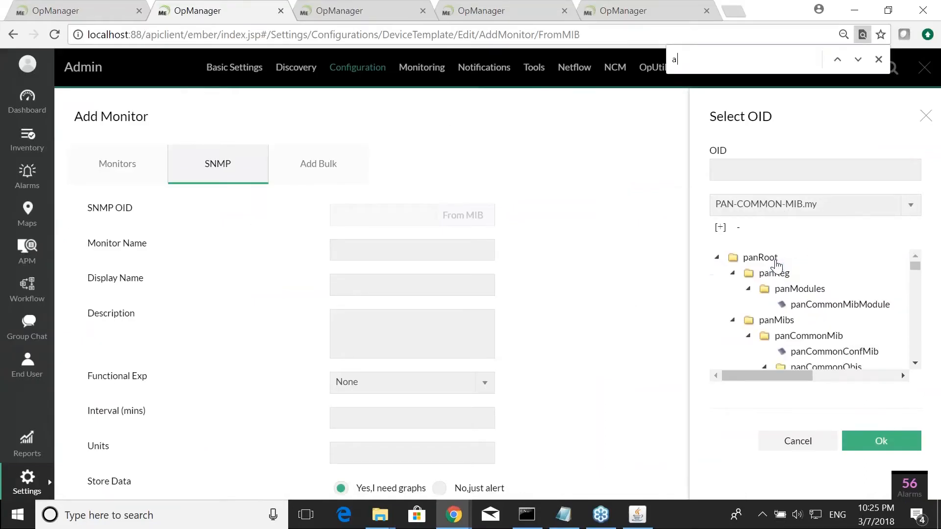
key("BackSpace")
type("pan")
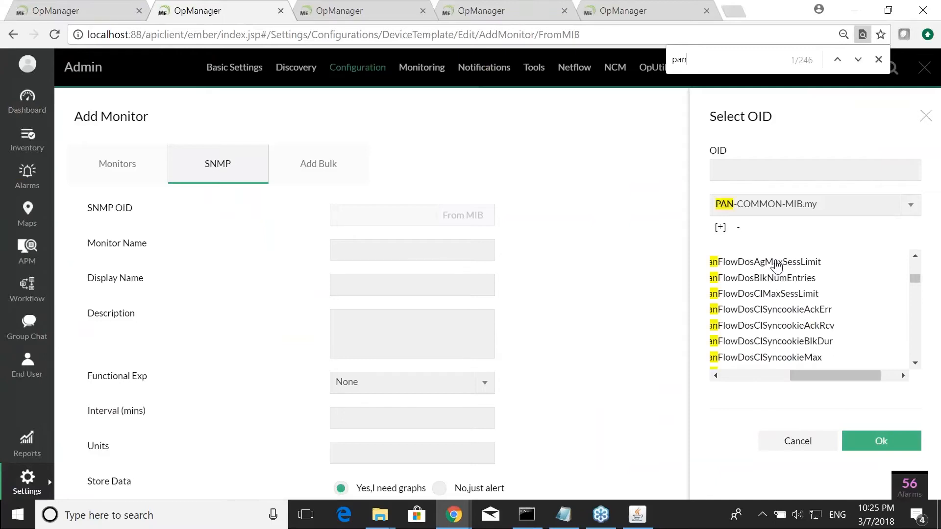
type("session")
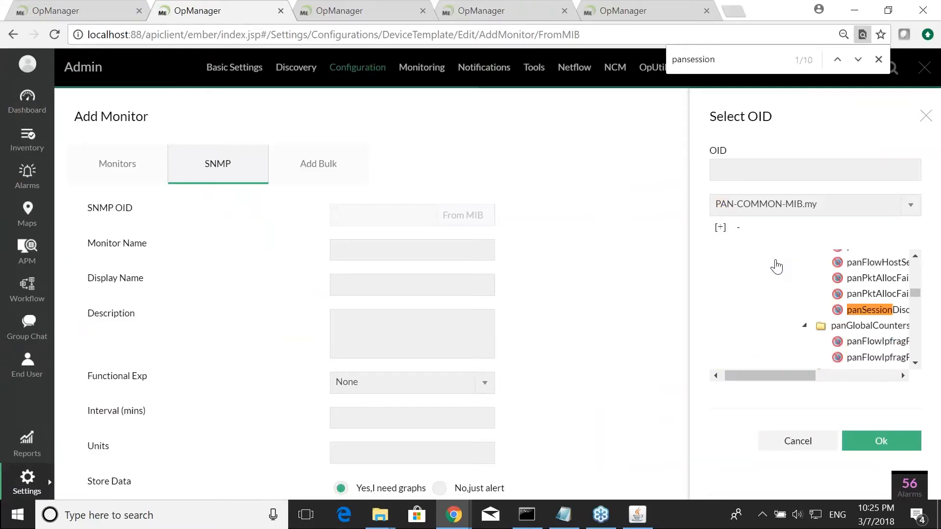
type("ac")
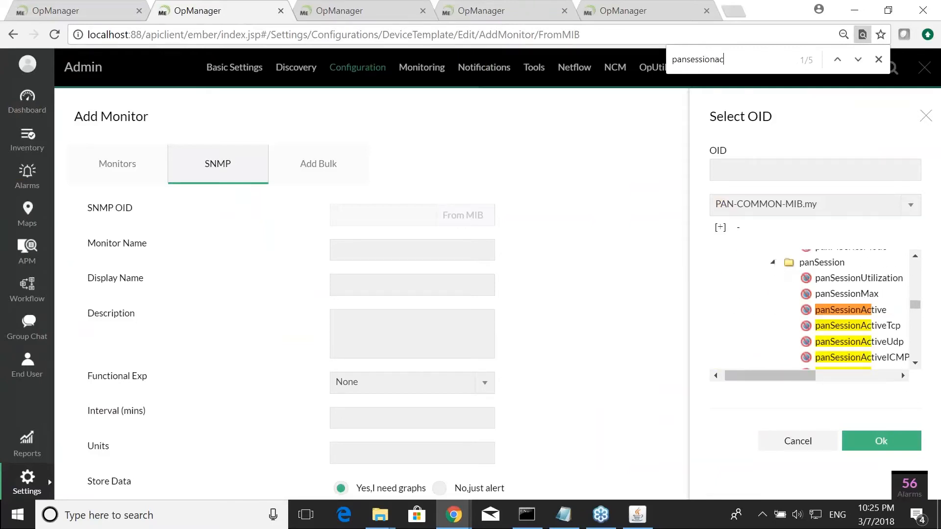
left_click(863, 316)
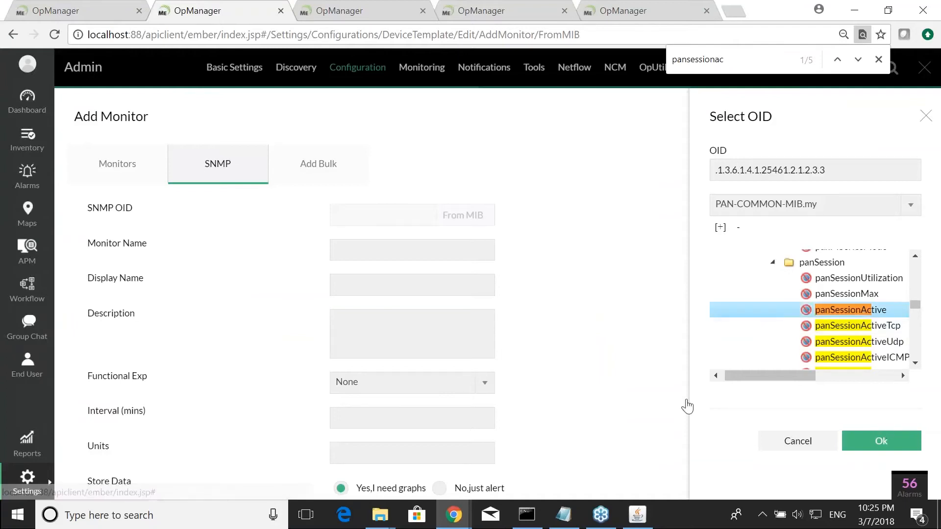
left_click(882, 439)
- Name the monitor activesession with display name active session
left_click(376, 252)
type("ac")
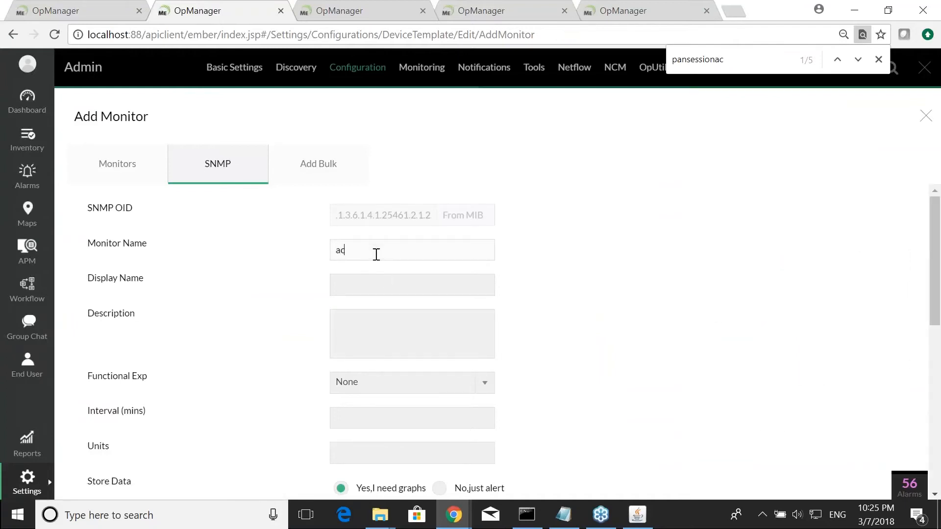
type("tivesession")
left_click(378, 282)
type("active")
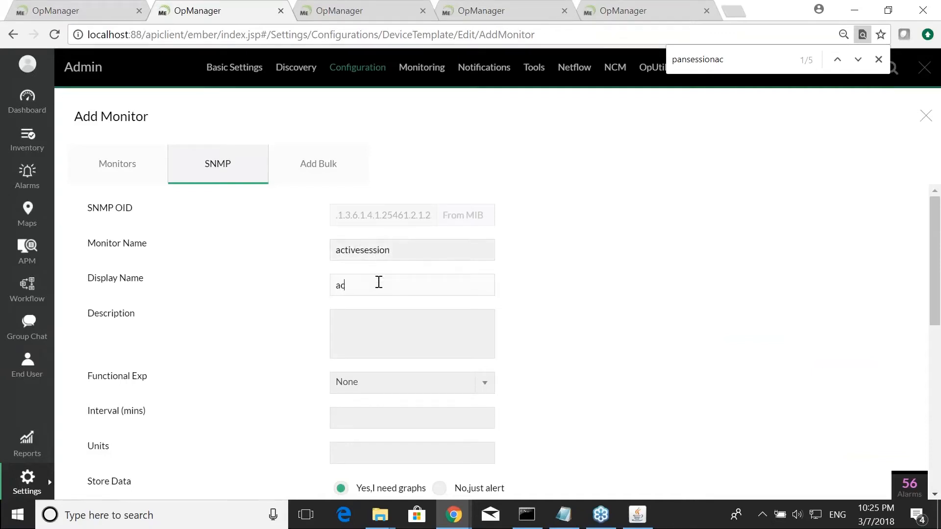
type(" session")
- Set the monitor's polling interval to 5 minutes
scroll(395, 304, "down", 1)
scroll(399, 289, "down", 1)
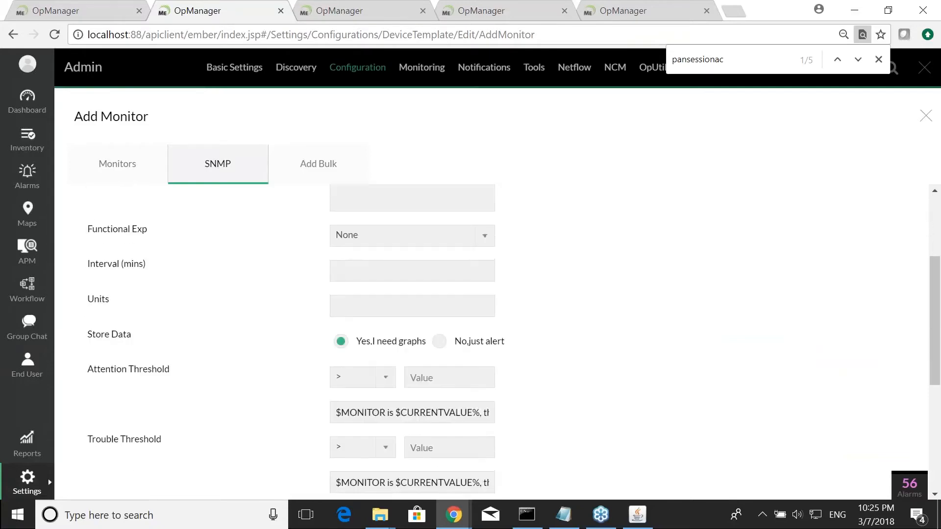
left_click(402, 276)
type("5")
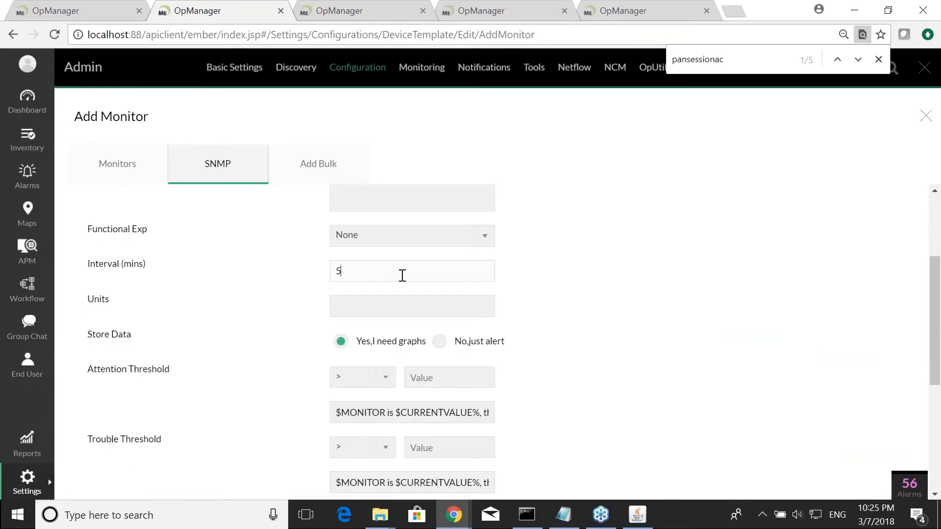
key("Tab")
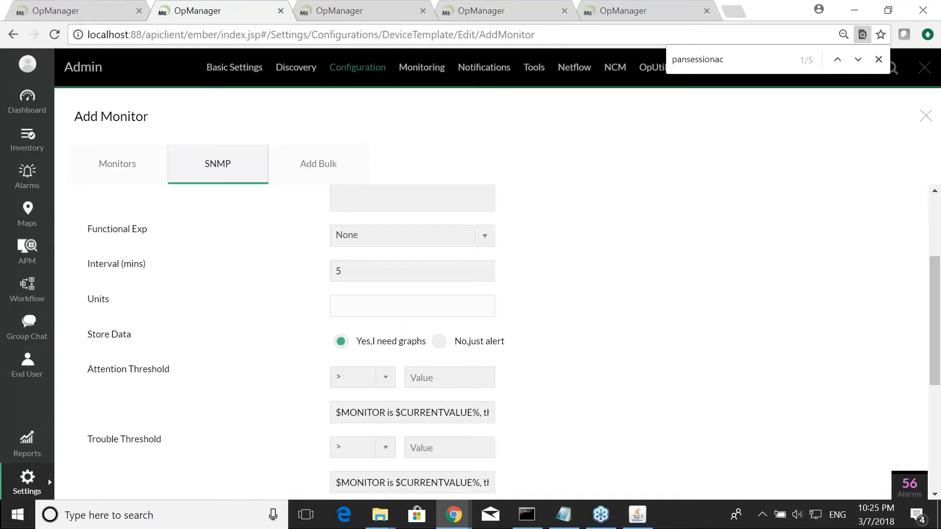
- Save the active session monitor to the Palo Alto device template
type("count")
scroll(495, 343, "down", 5)
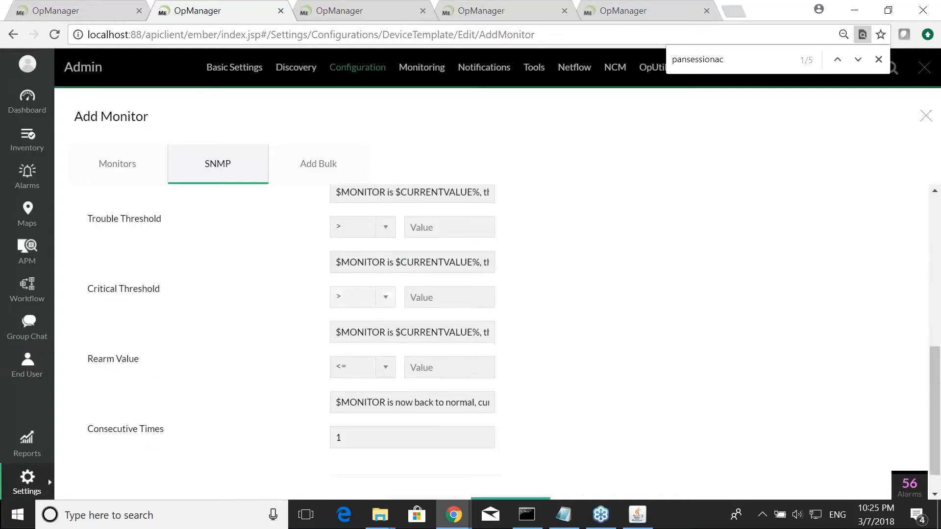
left_click(508, 473)
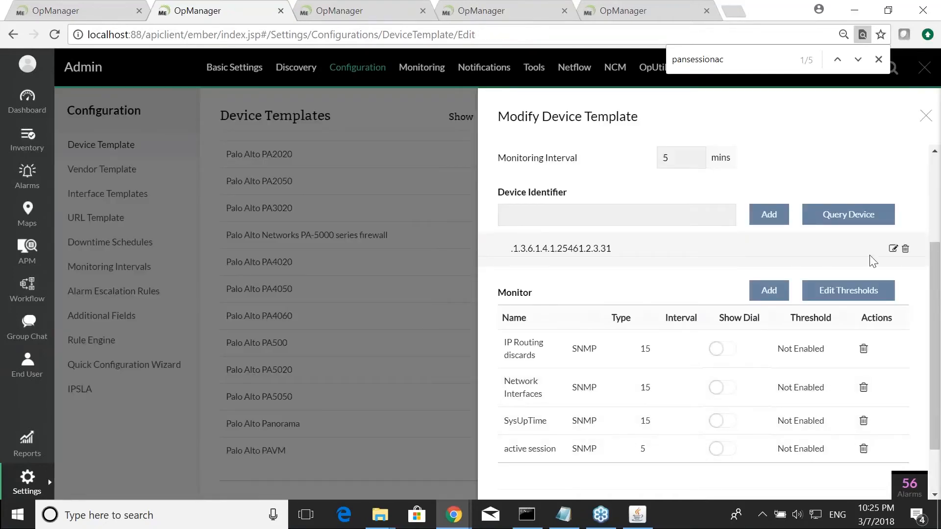
- Start another SNMP monitor and load PAN-COMMON-MIB.my in the OID selector with its tree expanded
left_click(768, 290)
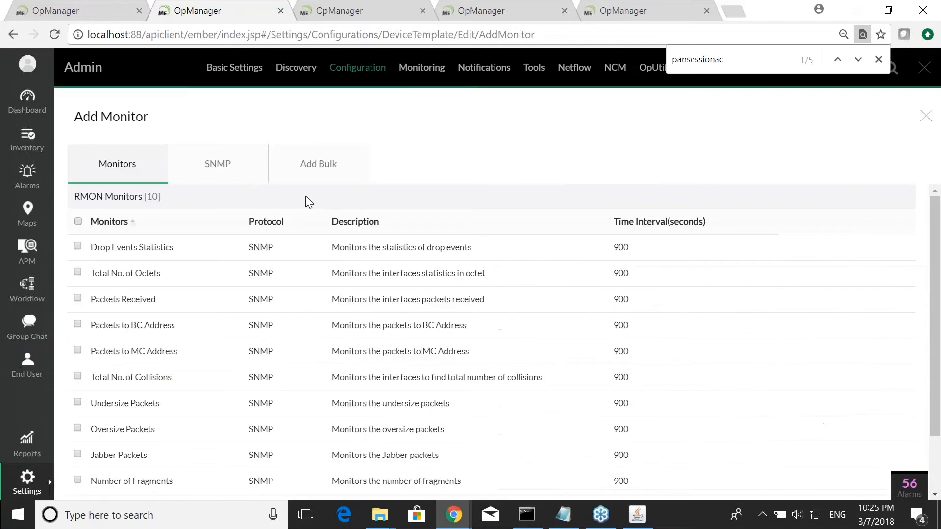
left_click(230, 176)
left_click(473, 218)
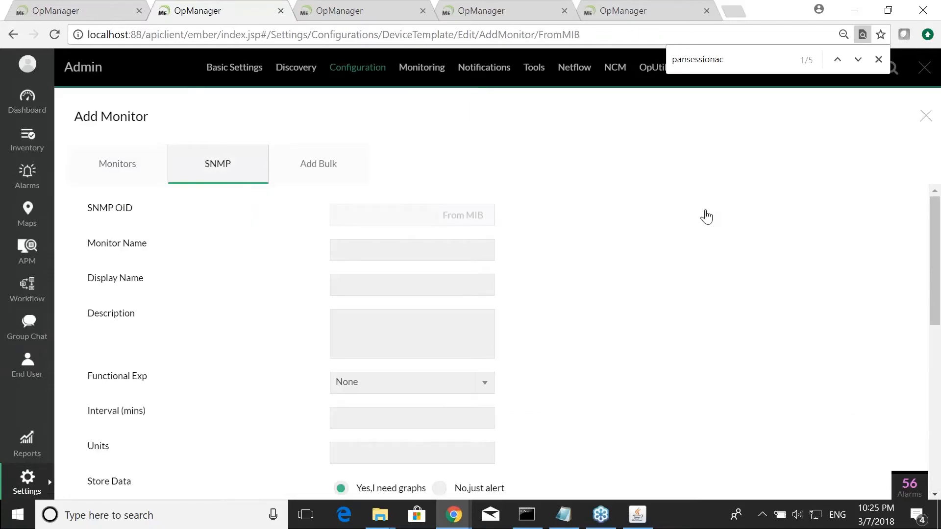
left_click(790, 204)
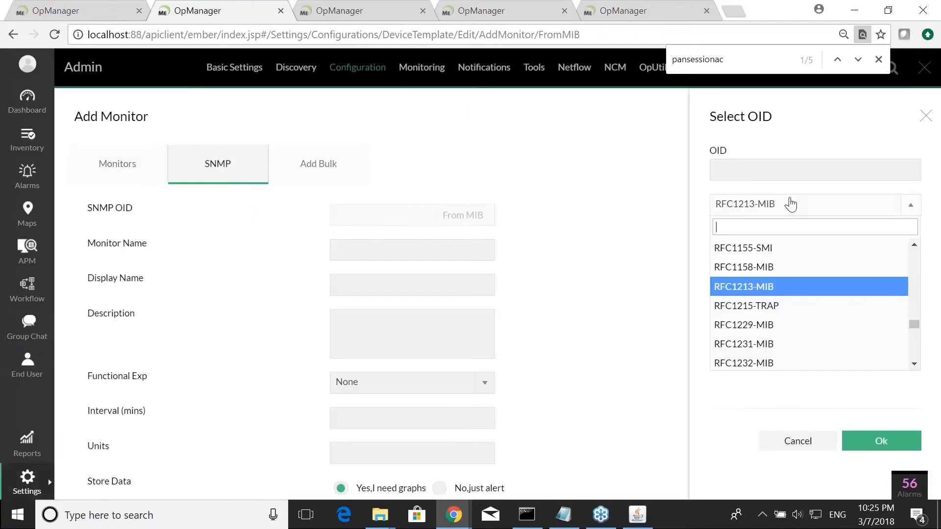
type("pan")
key("Down")
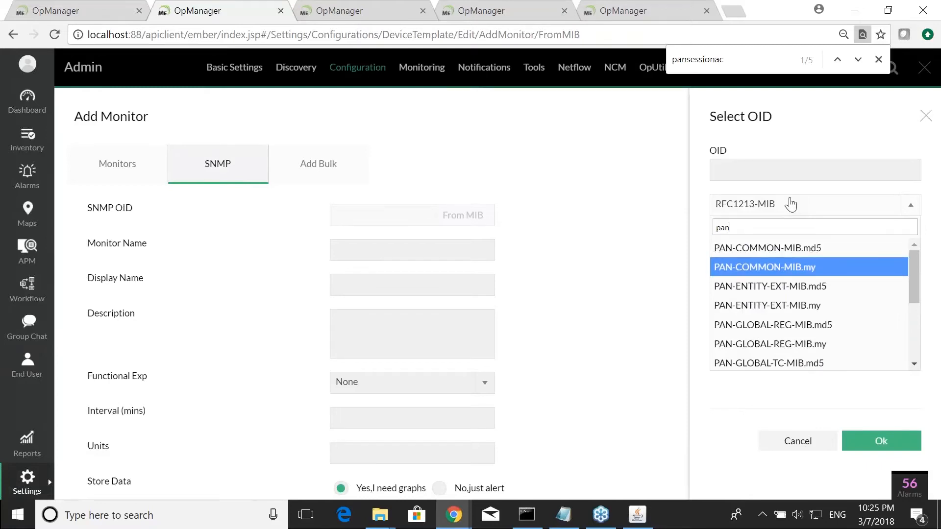
key("Return")
left_click(720, 229)
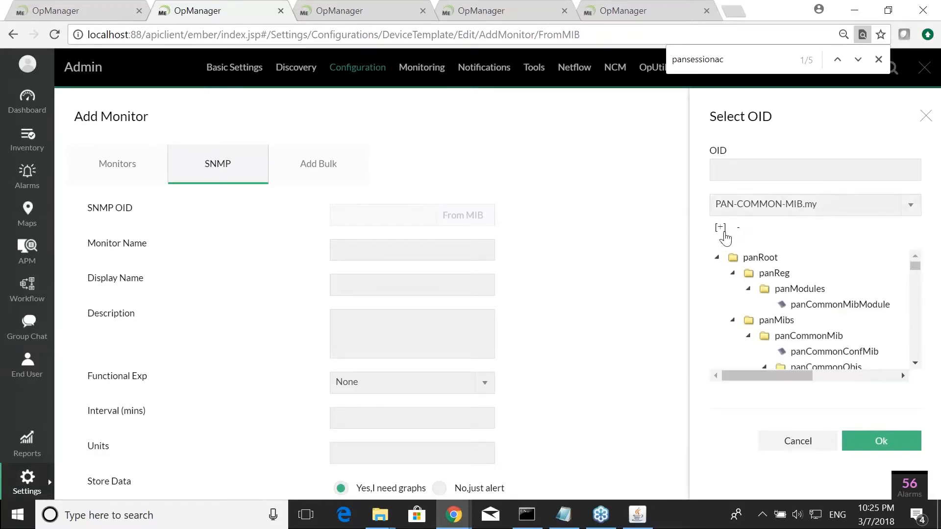
- Find activetunne in the OID tree and pick panGPGWUtilizationActiveTunnels as the monitor's OID
key("ctrl+f")
type("acti")
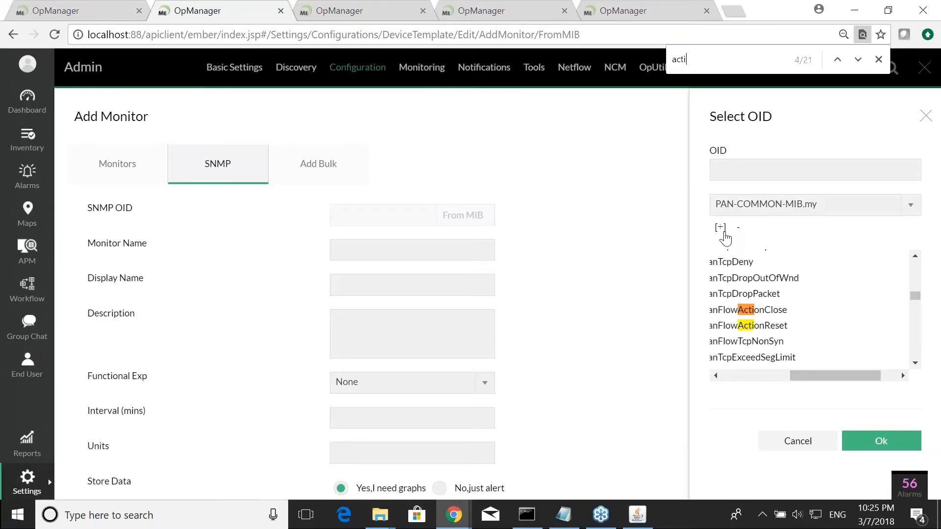
type("vetunne")
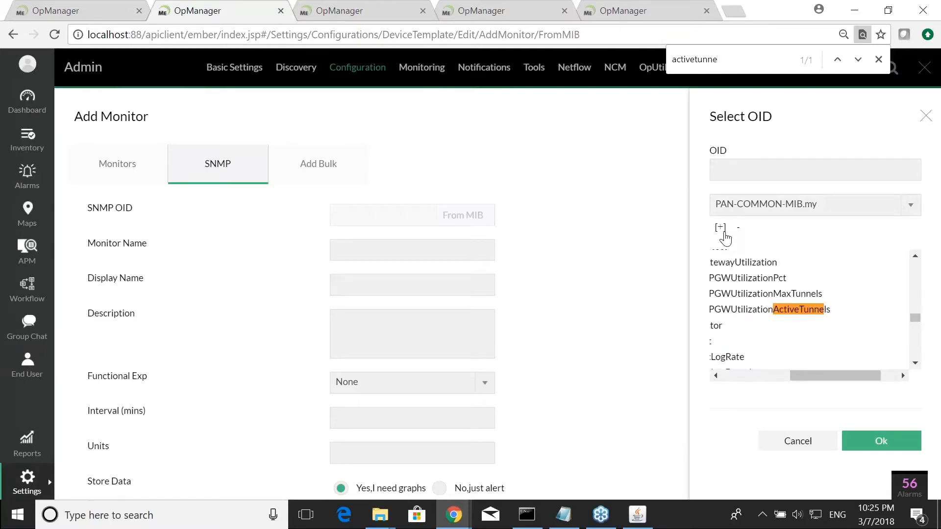
left_click(746, 309)
left_click(880, 440)
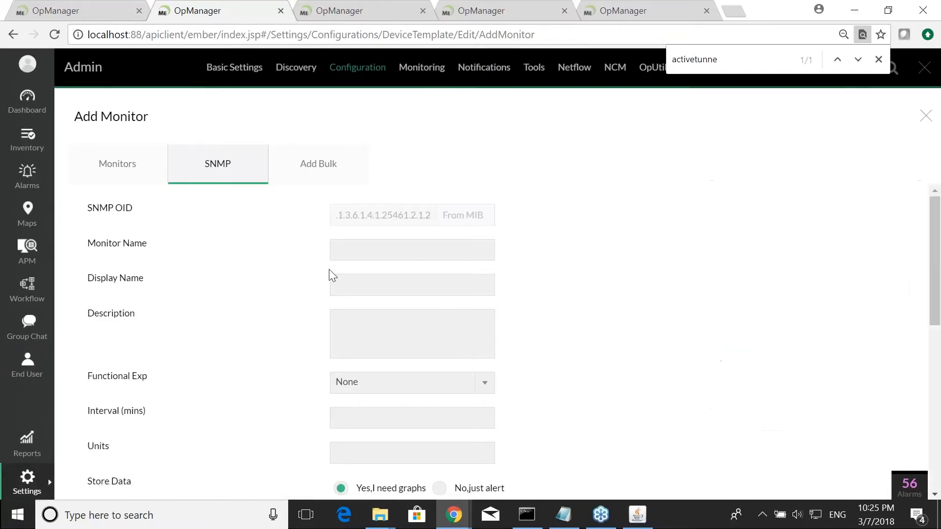
- Name the monitor activetunnel with display name active tunnel
left_click(352, 254)
type("activetunnel")
key("Tab")
type("active tunnel")
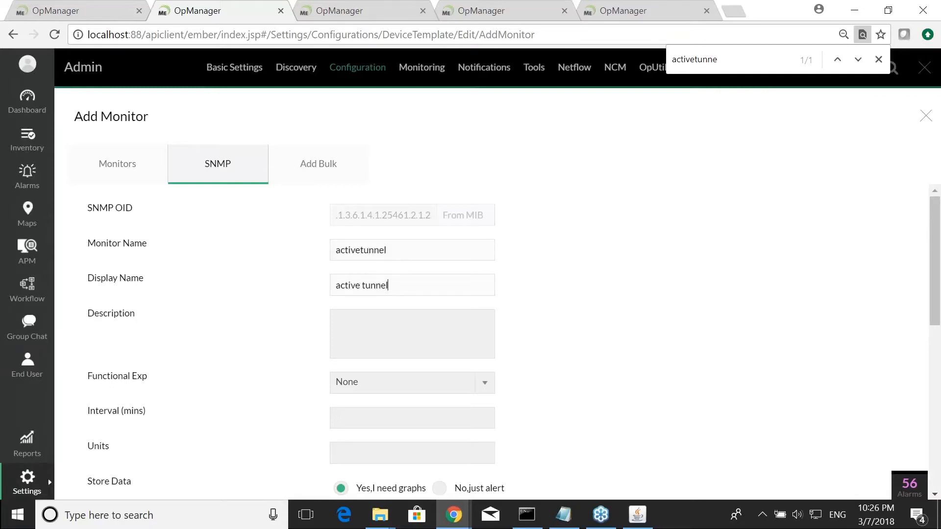
- Set the active tunnel monitor's polling interval to 5 minutes
scroll(361, 269, "down", 3)
scroll(385, 304, "up", 2)
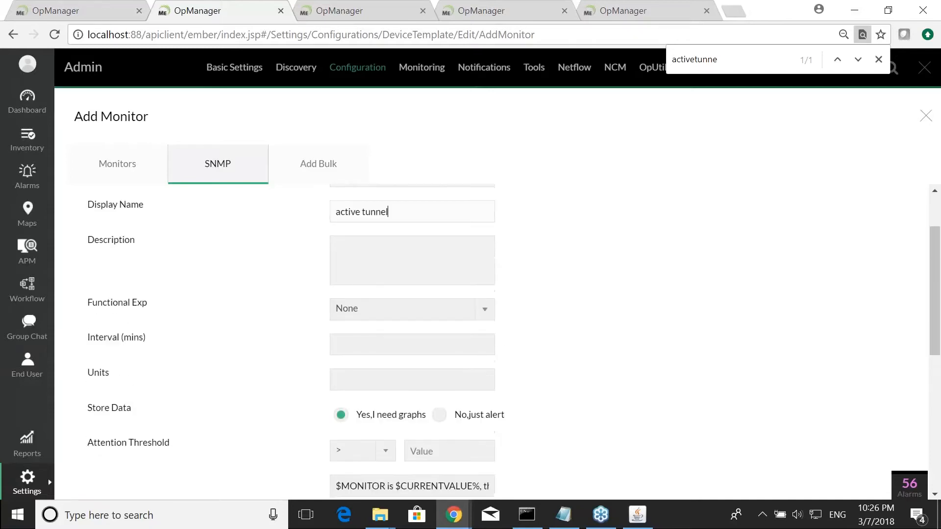
left_click(368, 343)
type("5")
left_click(368, 372)
scroll(286, 324, "down", 3)
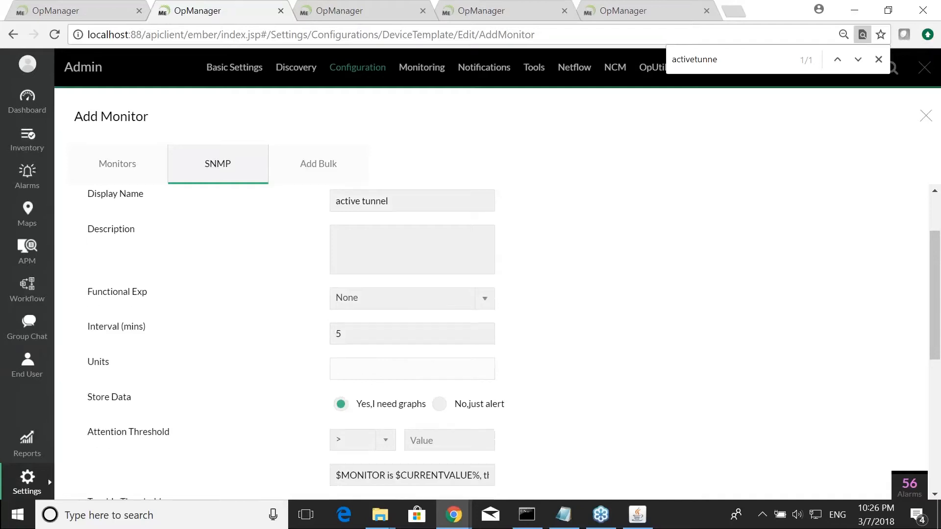
scroll(287, 324, "up", 2)
type("s")
scroll(326, 346, "down", 5)
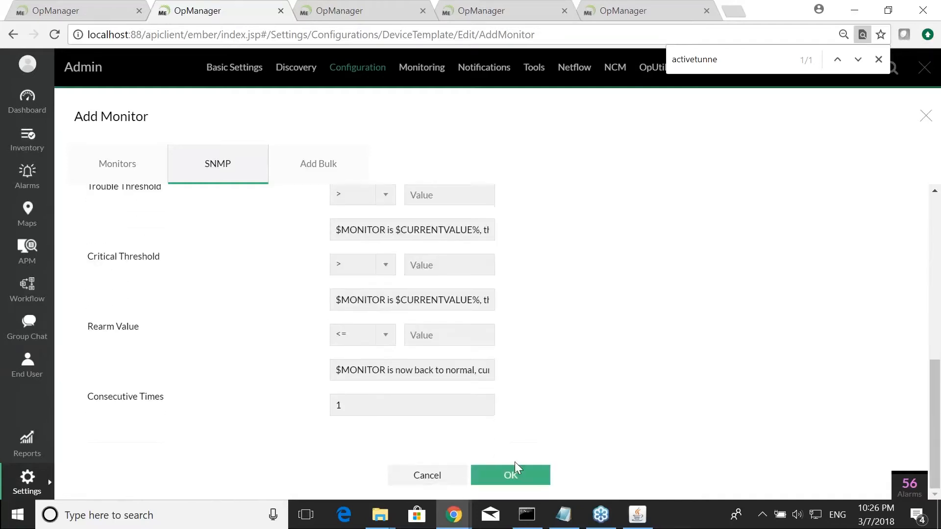
- Add the active tunnel monitor and save the template with device association
left_click(507, 475)
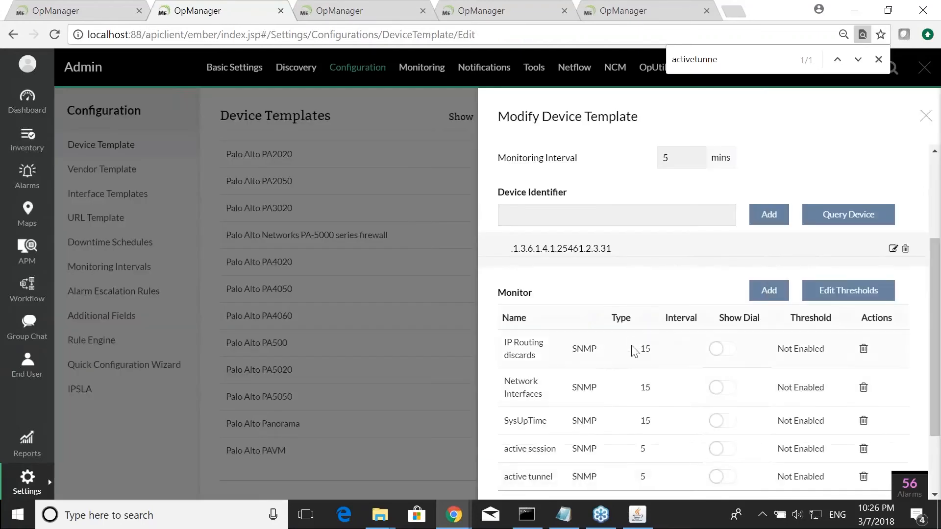
scroll(632, 348, "down", 2)
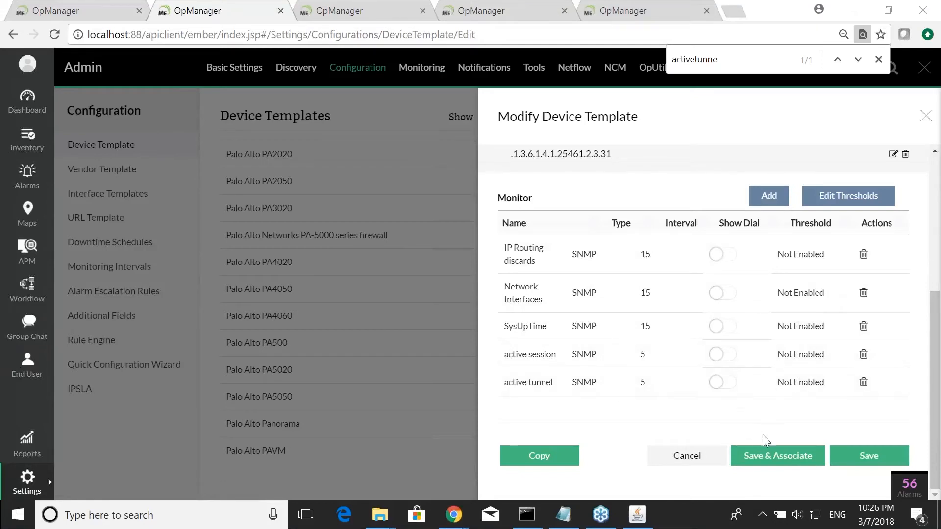
left_click(779, 454)
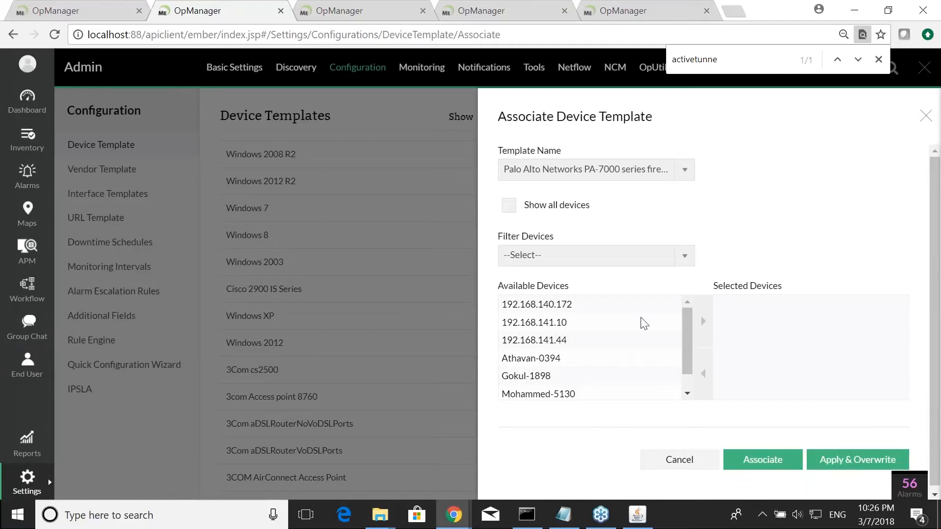
- Associate the template with devices 192.168.140.172, 192.168.141.10 and 192.168.141.44
left_click_drag(650, 307, 651, 343)
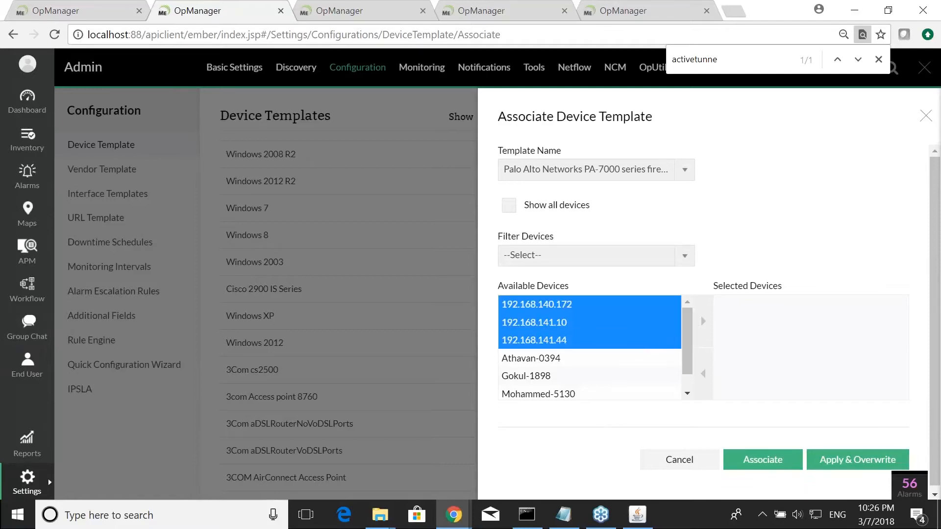
left_click(702, 321)
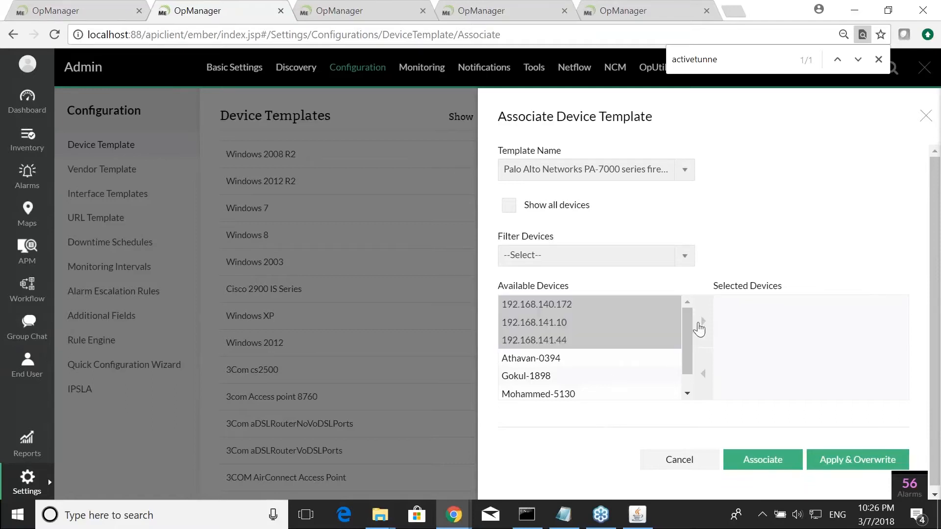
left_click(768, 464)
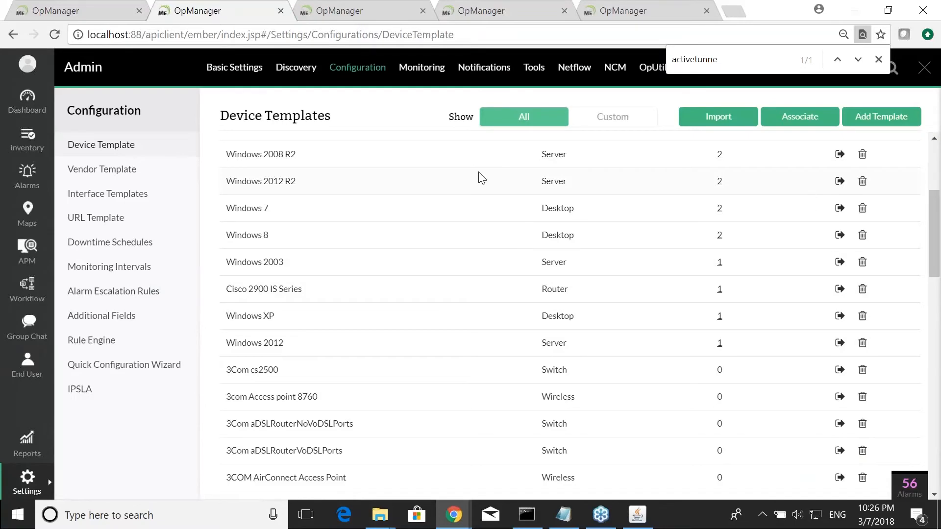
key("alt+Tab")
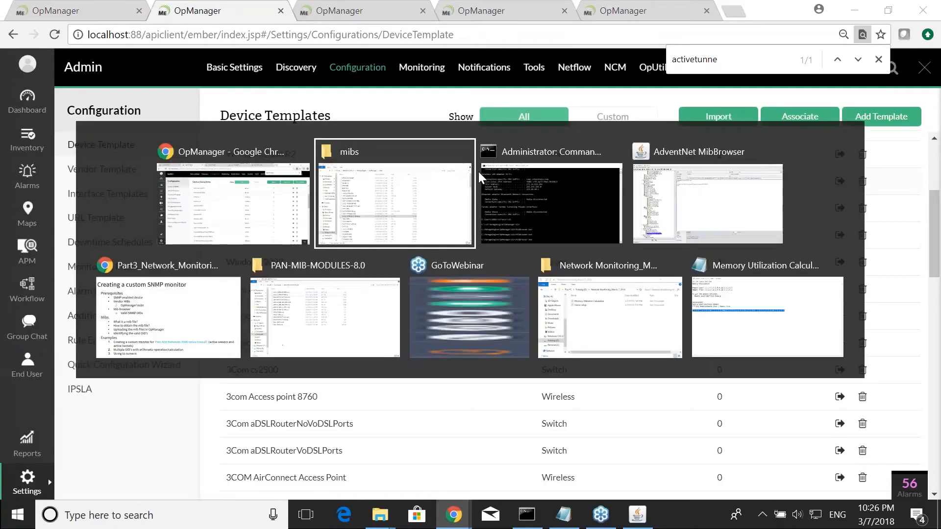
key("alt+Tab")
key("alt+Tab")
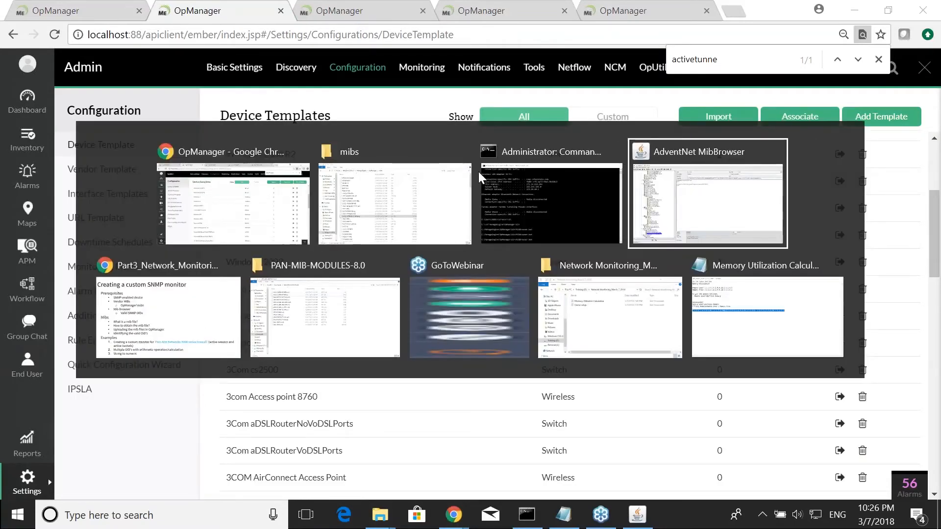
key("alt+Tab")
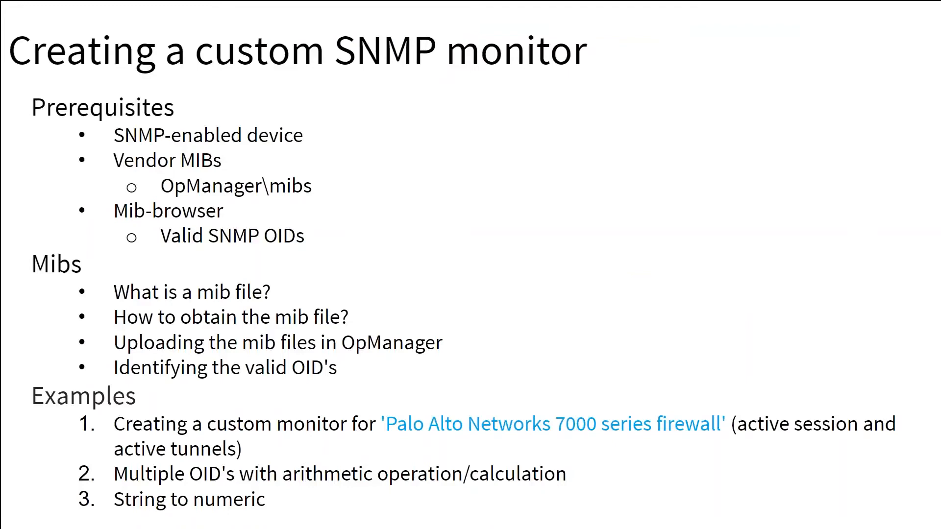
key("alt+Tab")
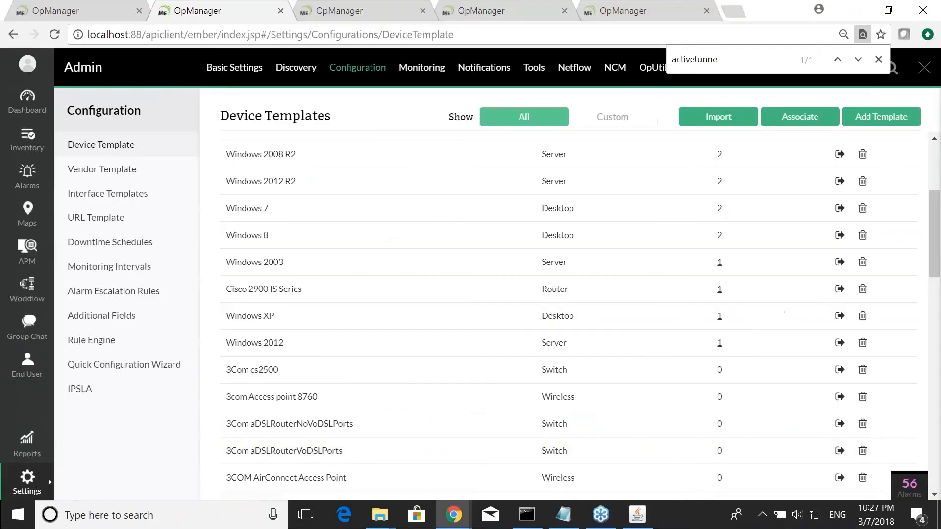
- Search the device templates for cisco and open the Cisco 2900 IS Series template
left_click(30, 488)
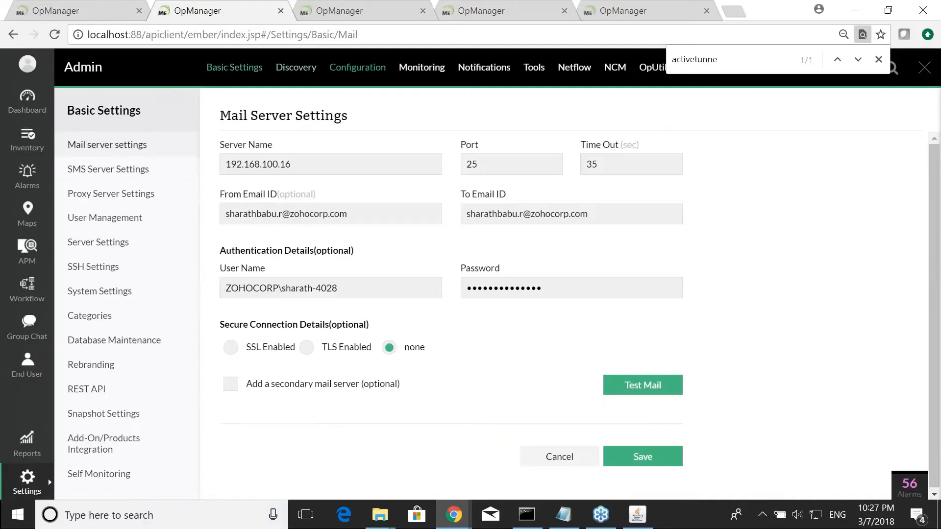
left_click(352, 69)
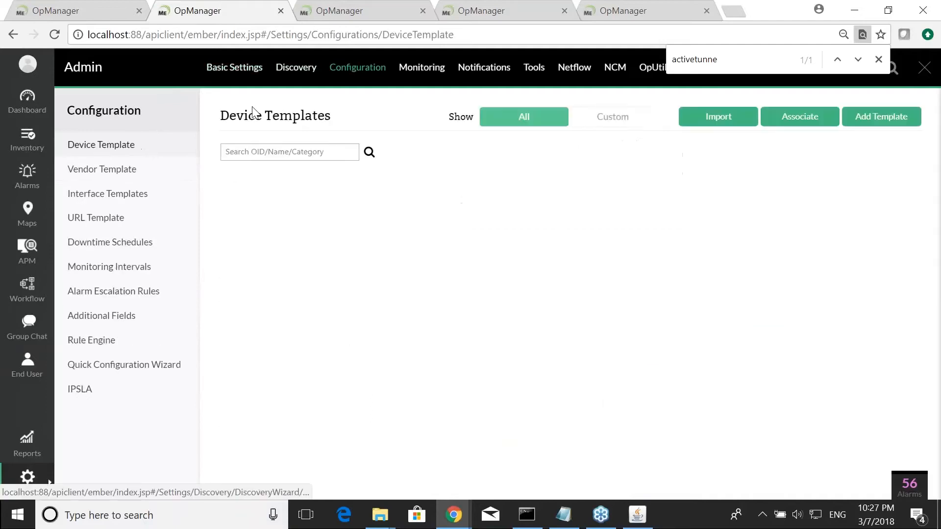
left_click(253, 153)
type("cisco")
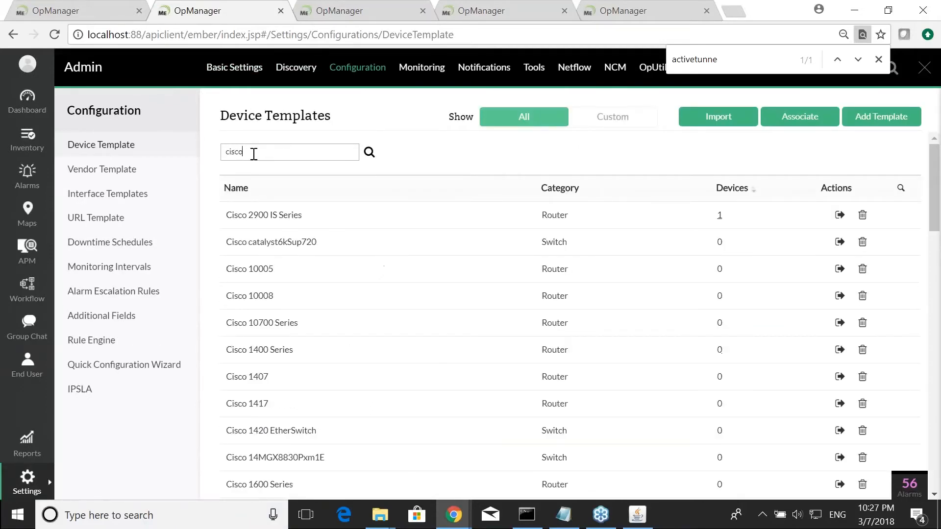
left_click(296, 216)
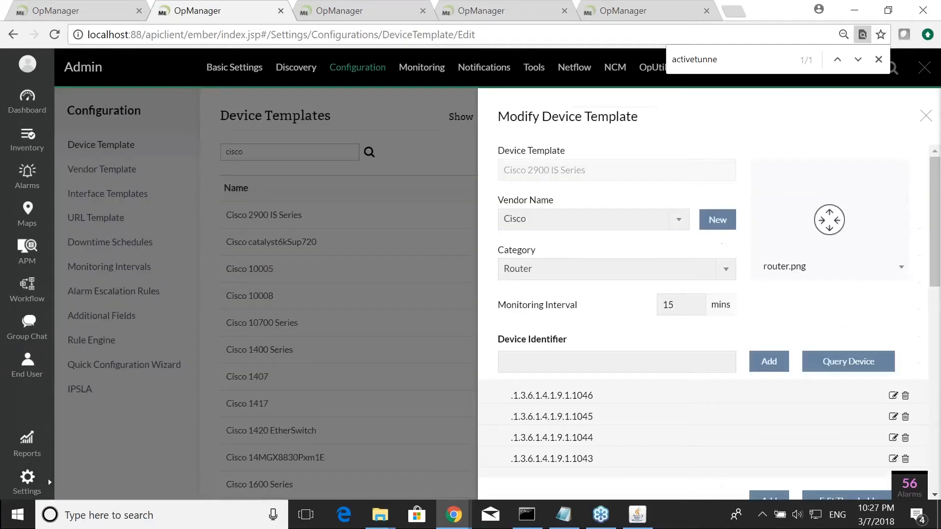
- Open the bulk add monitor form for the Cisco 2900 IS Series template
scroll(857, 225, "down", 5)
scroll(777, 256, "up", 2)
scroll(783, 311, "down", 4)
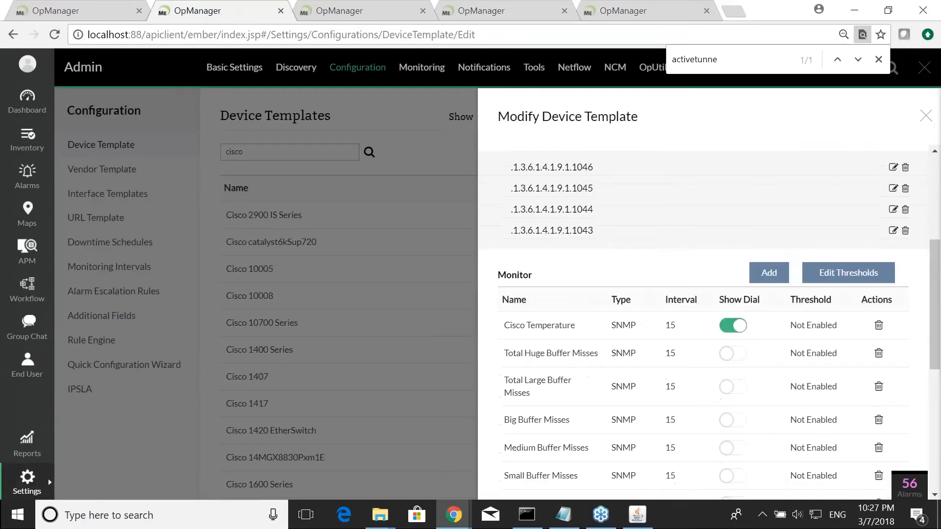
scroll(783, 311, "up", 5)
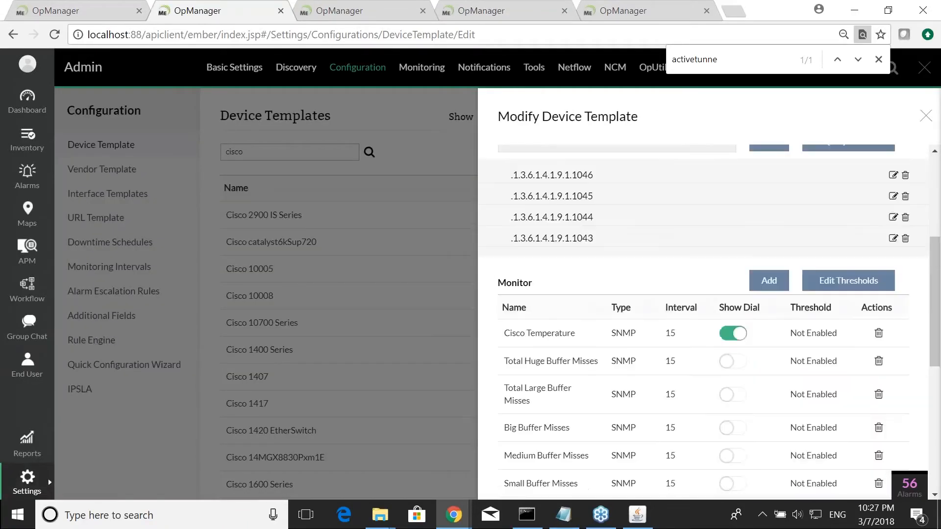
left_click(768, 281)
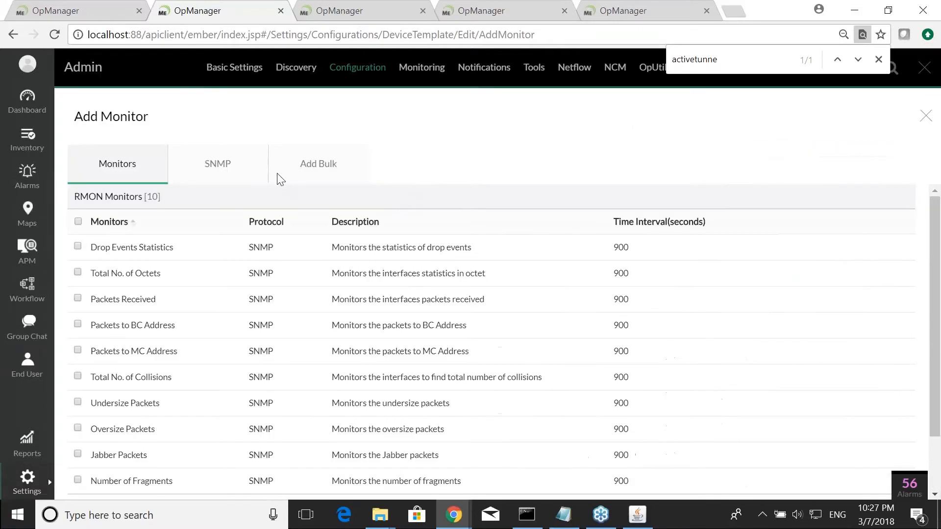
left_click(322, 172)
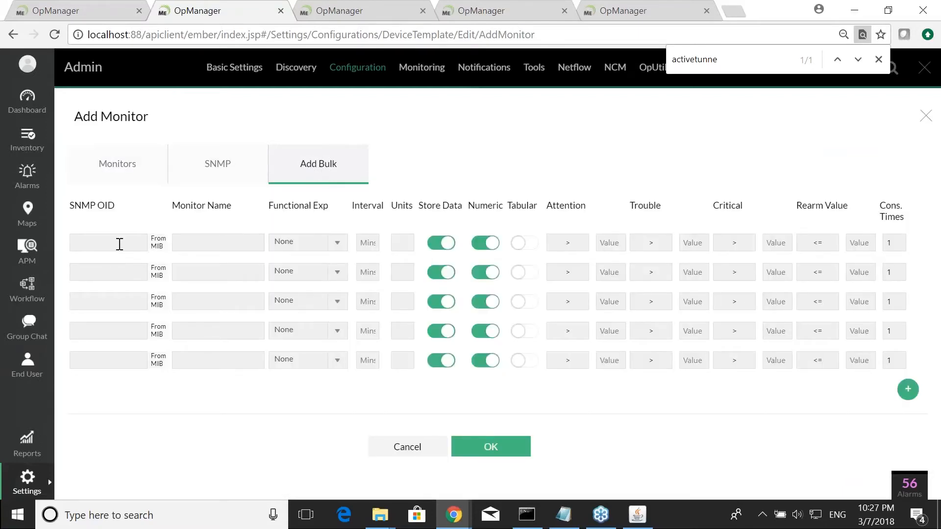
- Select the combined memory utilization OID formula in the Memory Utilization Calculation note
left_click(569, 523)
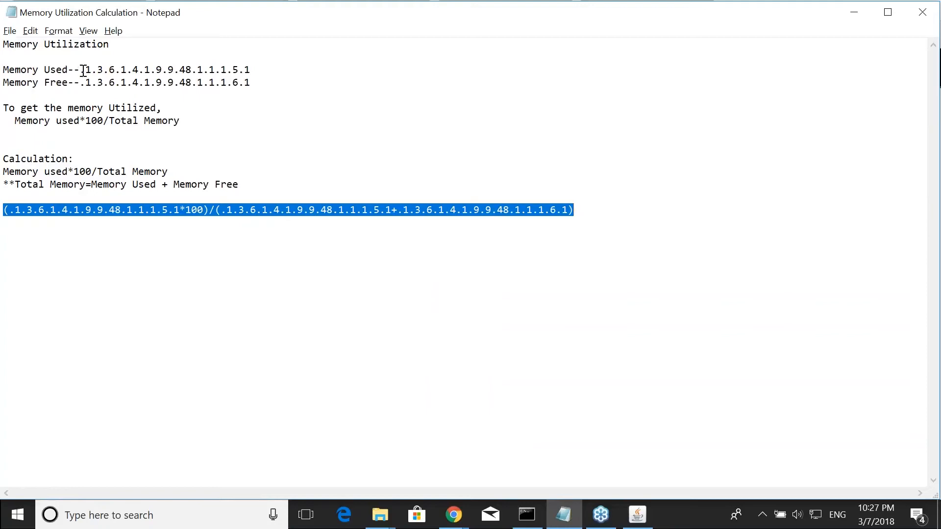
left_click_drag(81, 70, 265, 75)
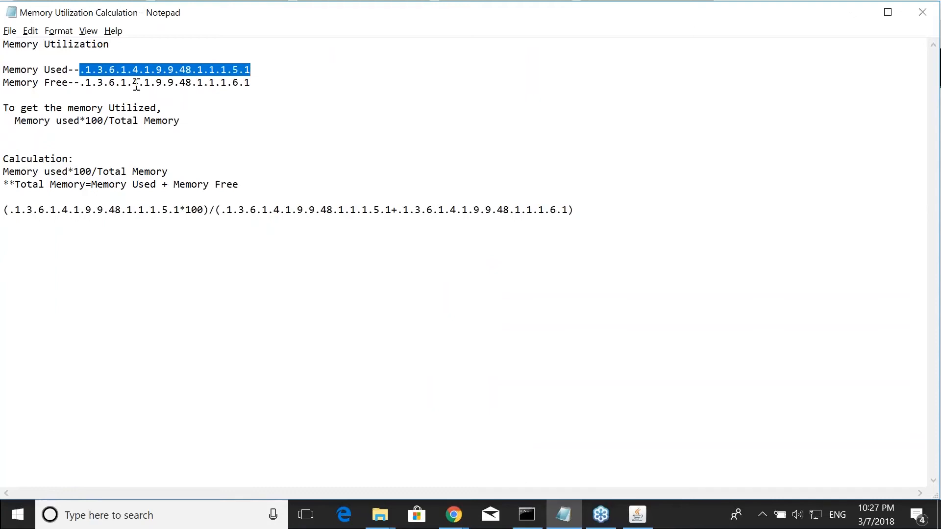
left_click_drag(81, 84, 265, 93)
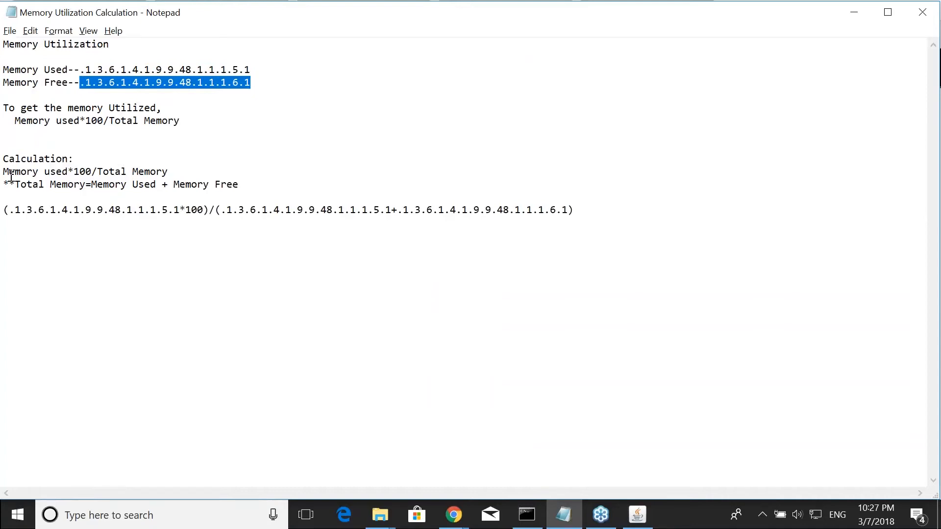
left_click_drag(3, 171, 168, 171)
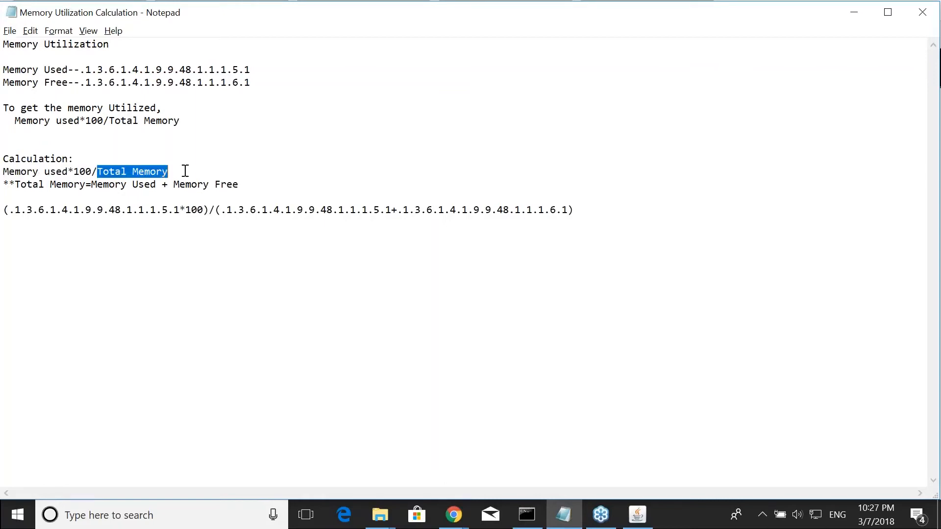
left_click_drag(91, 186, 243, 189)
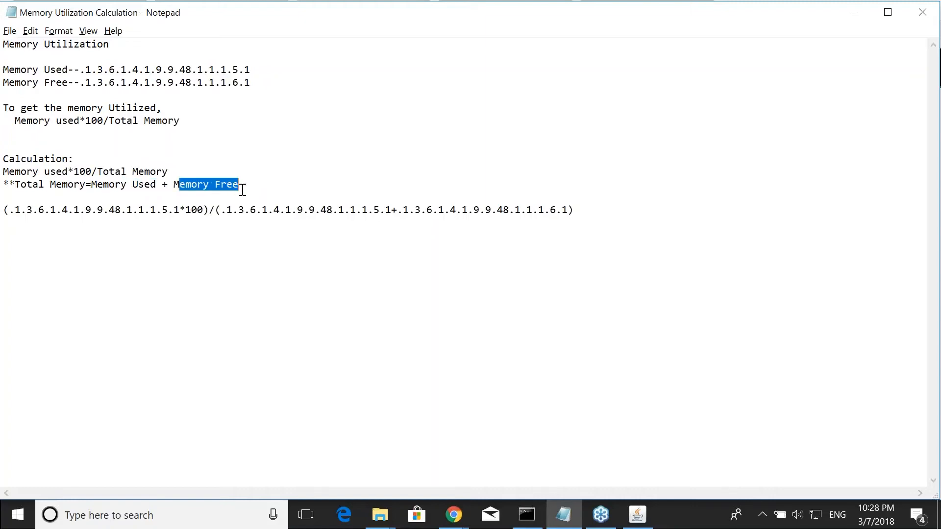
left_click(25, 233)
left_click_drag(8, 210, 637, 220)
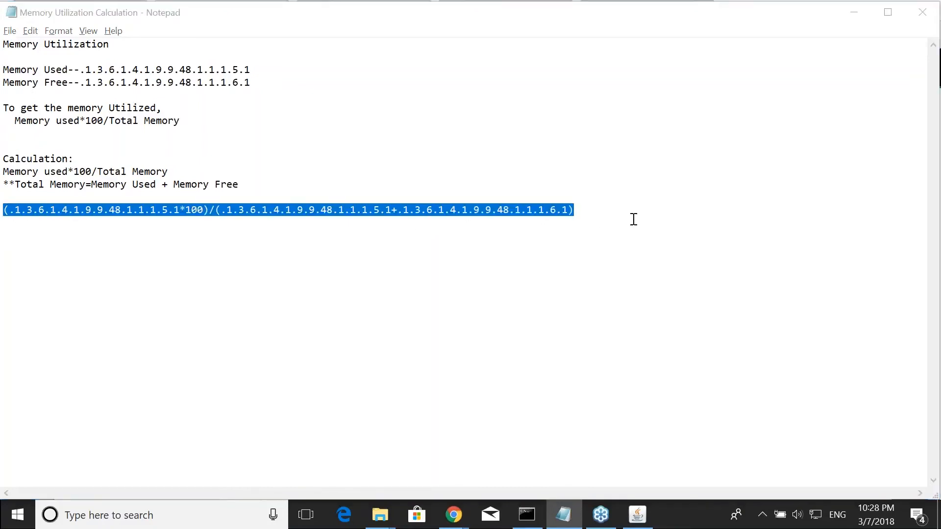
- Add a bulk monitor with the pasted formula as OID, named routermemoryutilization, with a 5 minute interval
key("alt+Tab")
left_click(103, 244)
key("ctrl+v")
left_click(214, 244)
type("router")
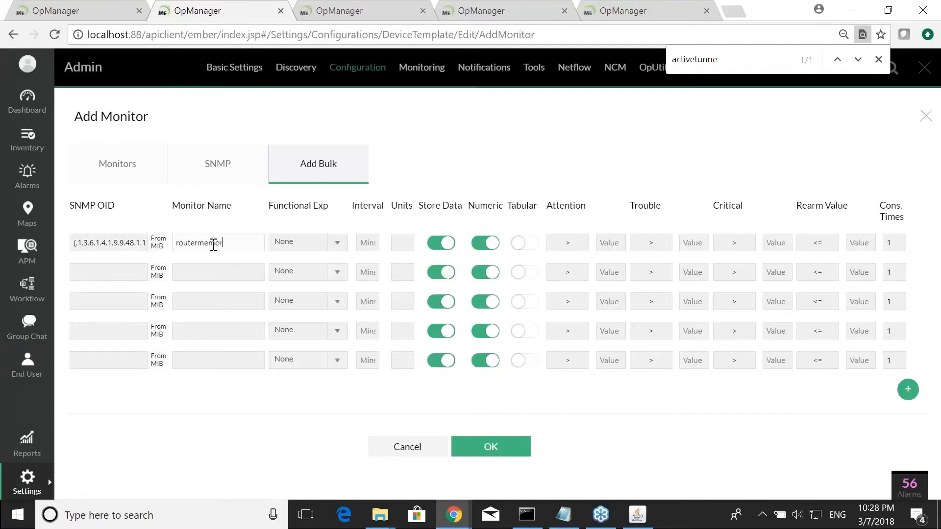
type("memoryutilization")
left_click(362, 242)
type("5")
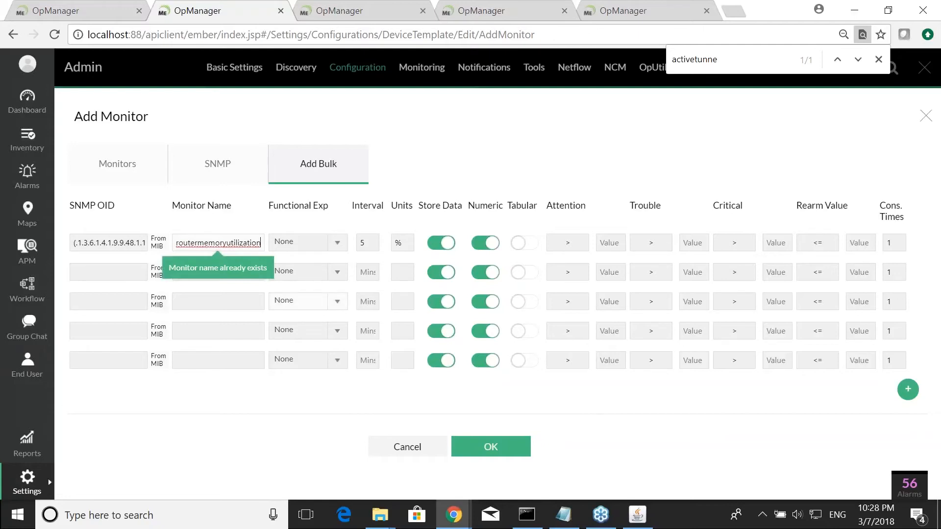
left_click(474, 447)
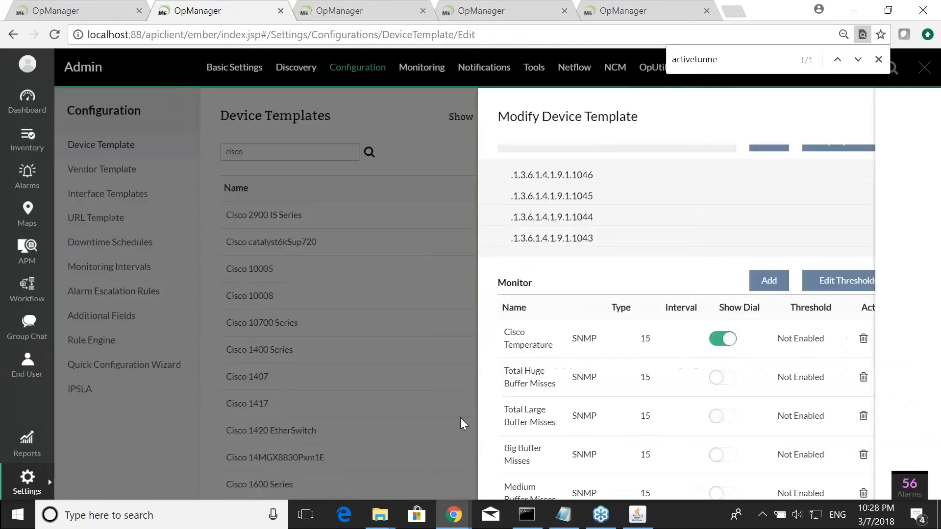
- Save the Cisco 2900 IS Series template with the new memory utilization monitor
scroll(629, 377, "down", 10)
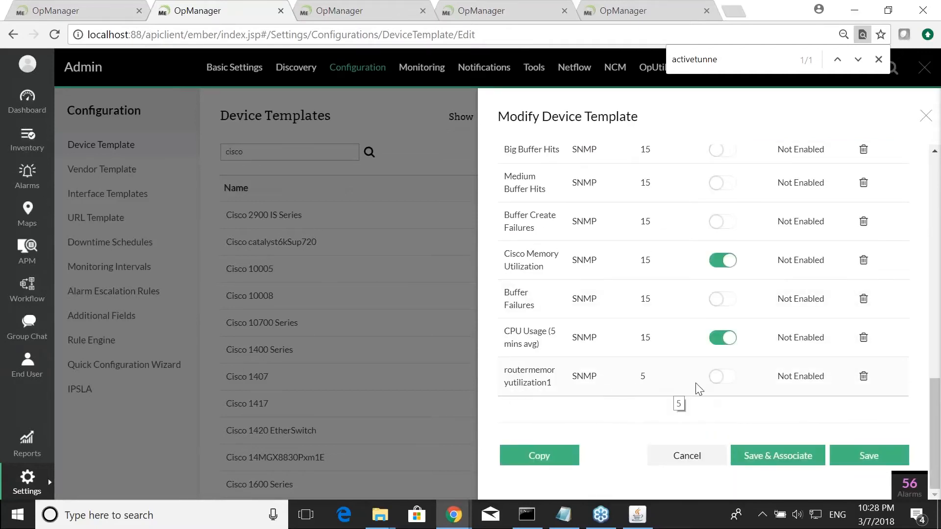
scroll(718, 391, "up", 15)
scroll(727, 336, "down", 5)
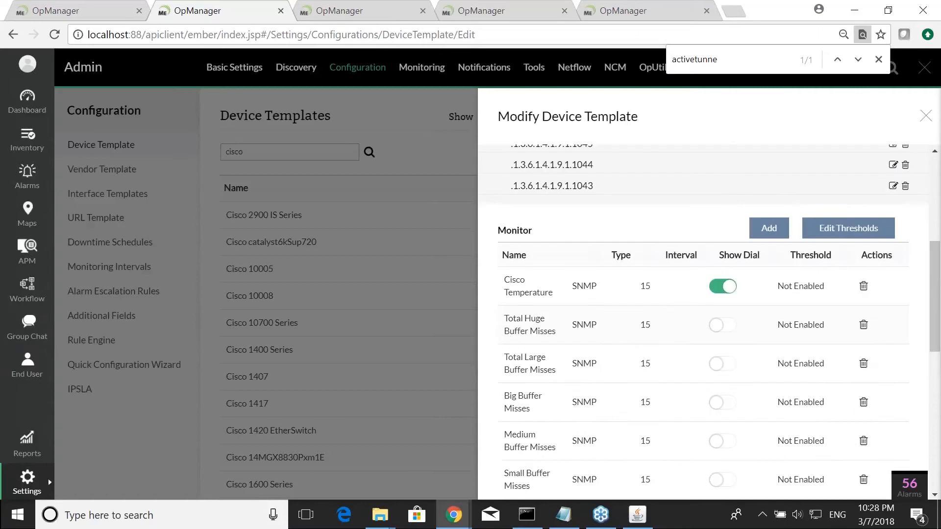
scroll(735, 369, "down", 5)
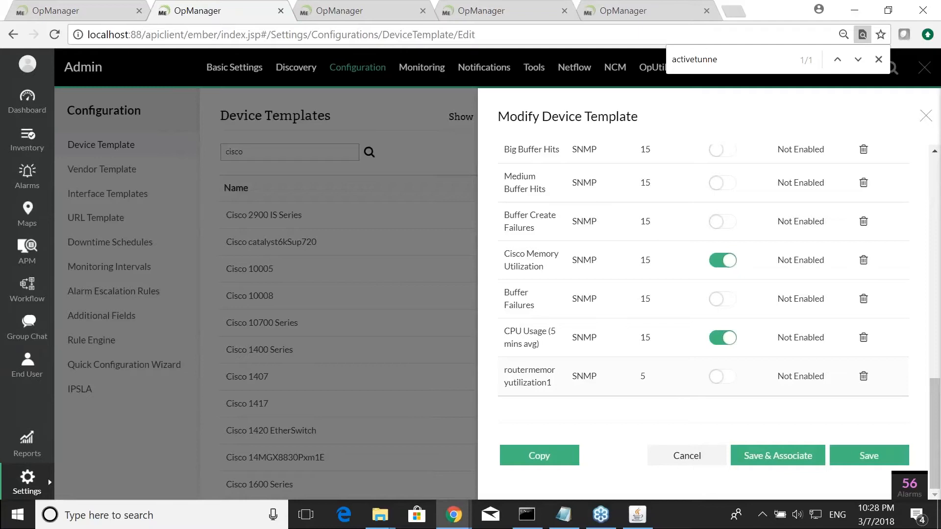
left_click(856, 461)
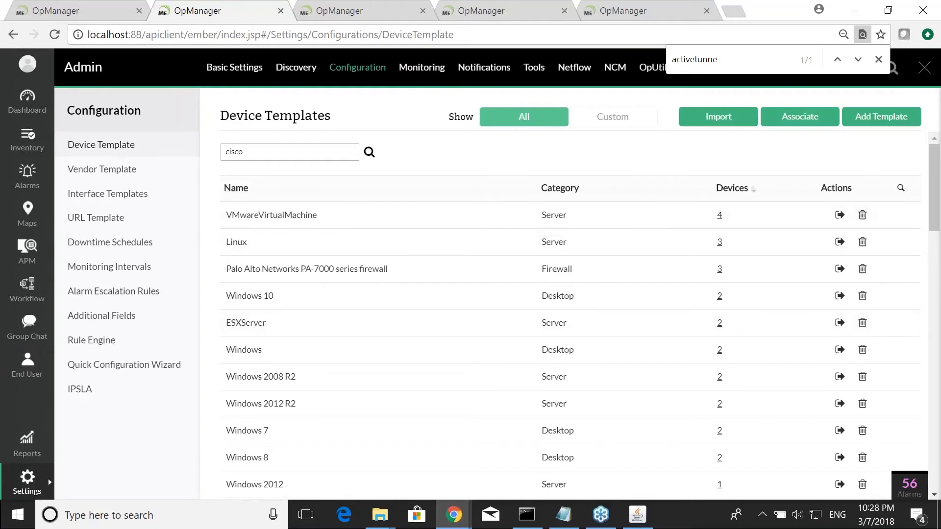
key("alt+Tab")
key("alt+Tab")
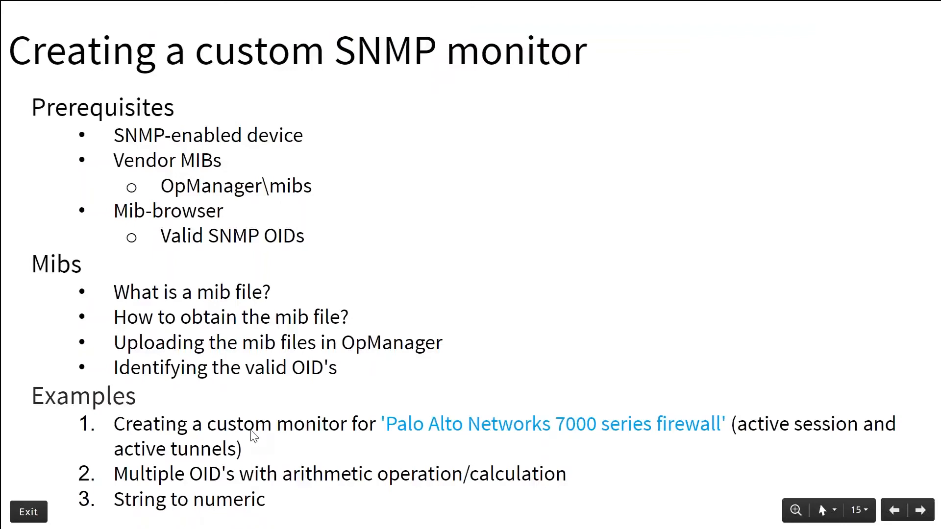
key("alt+Tab")
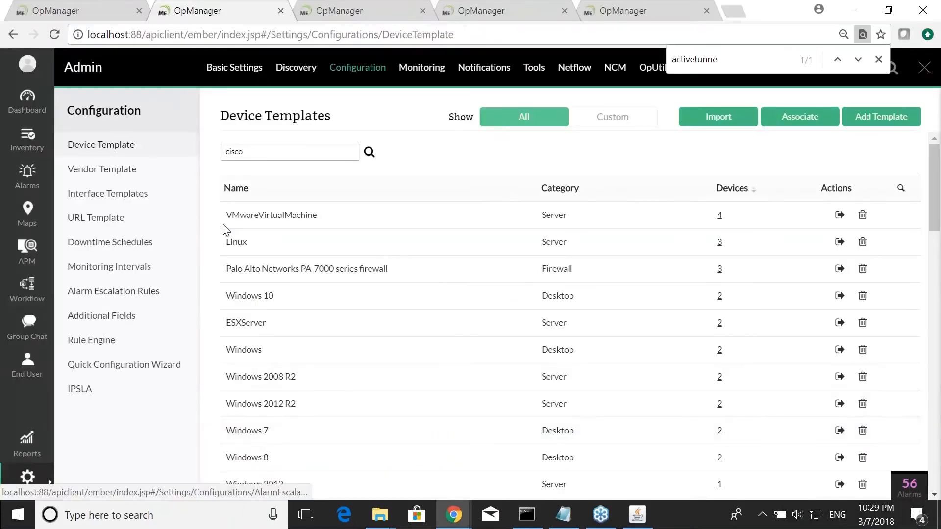
- Open the MIB Browser in the other OpManager tab and load the HOST-RESOURCES-MIB
left_click(519, 15)
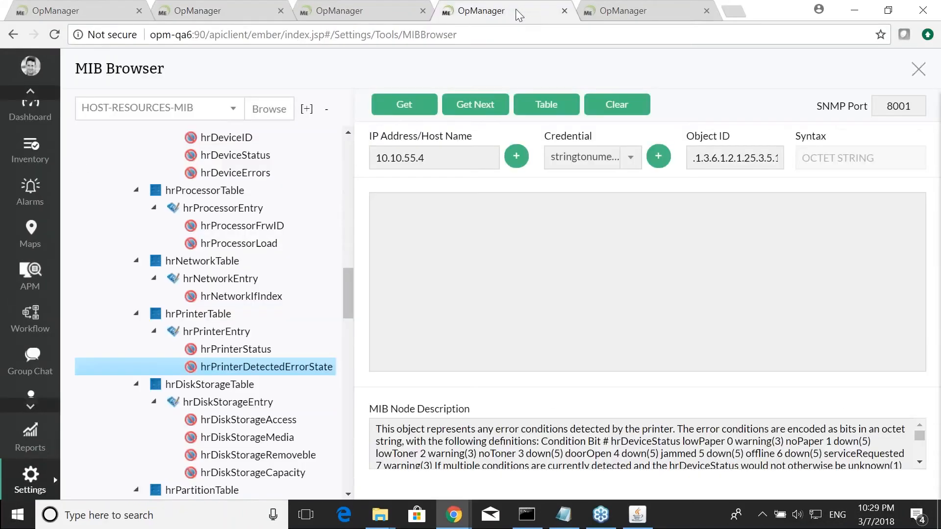
scroll(316, 223, "up", 3)
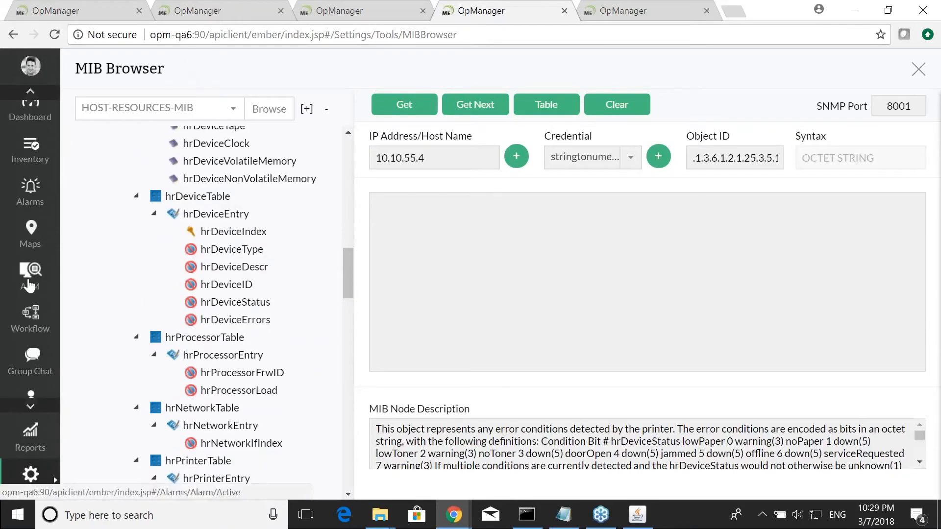
left_click(41, 479)
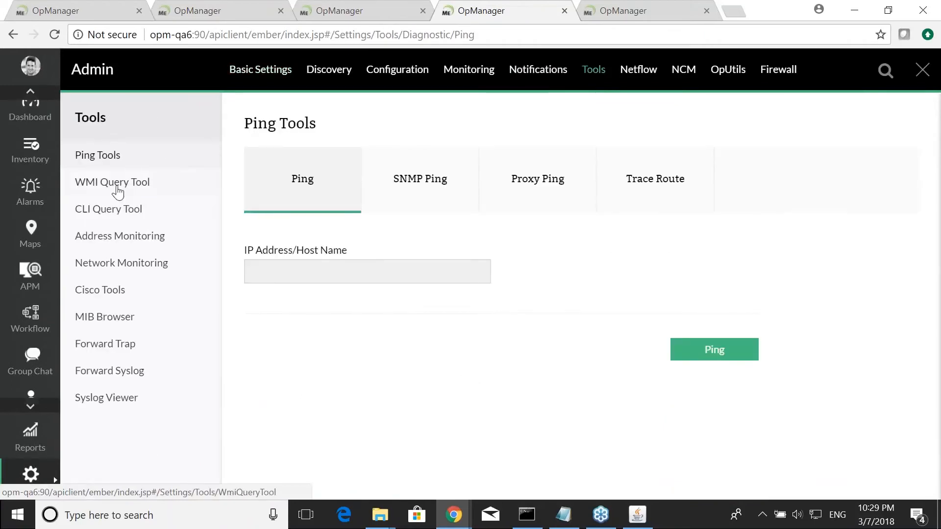
left_click(112, 318)
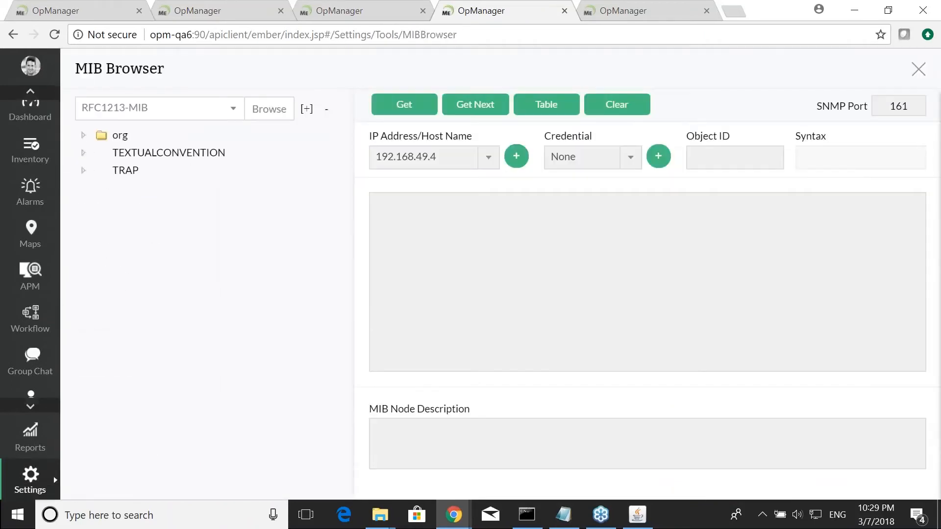
left_click(197, 106)
type("ho")
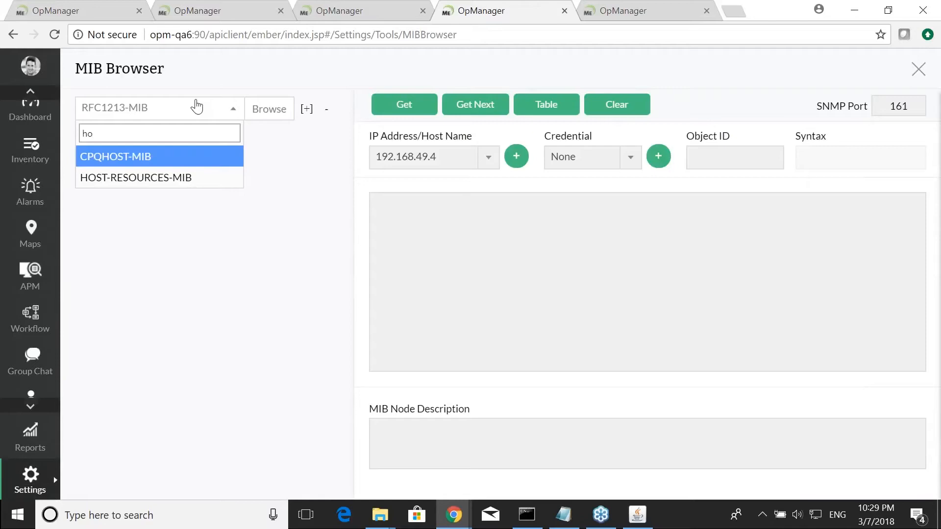
key("Down")
key("Return")
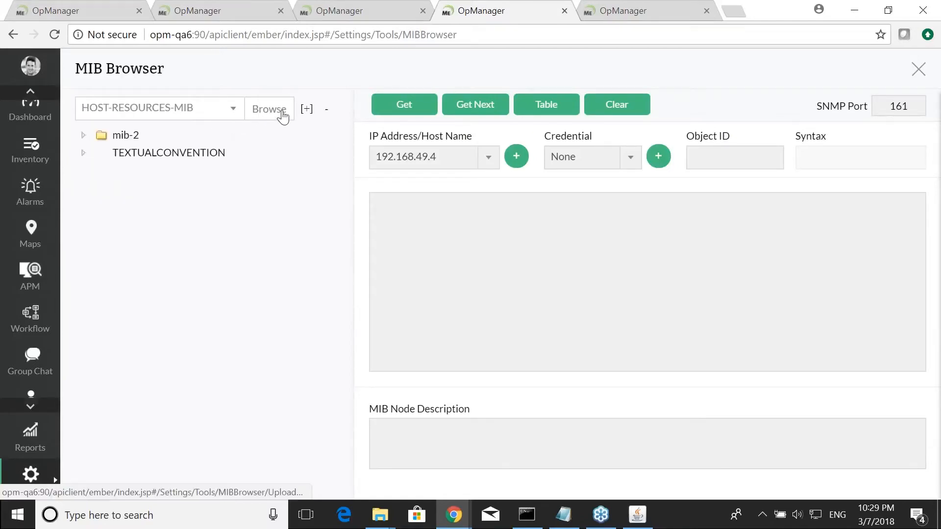
- Expand the MIB tree, find the printer nodes and select hrPrinterDetectedErrorState
left_click(306, 109)
key("ctrl+f")
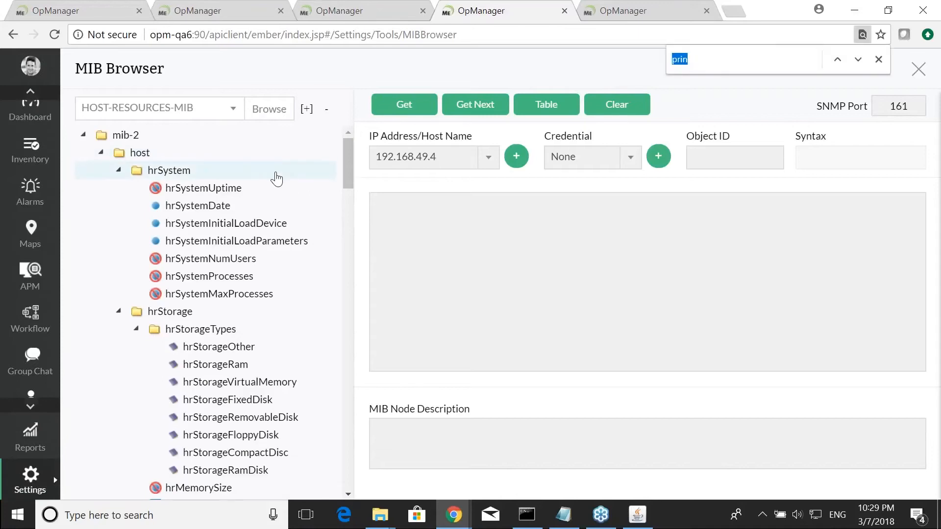
type("printe")
scroll(326, 298, "down", 5)
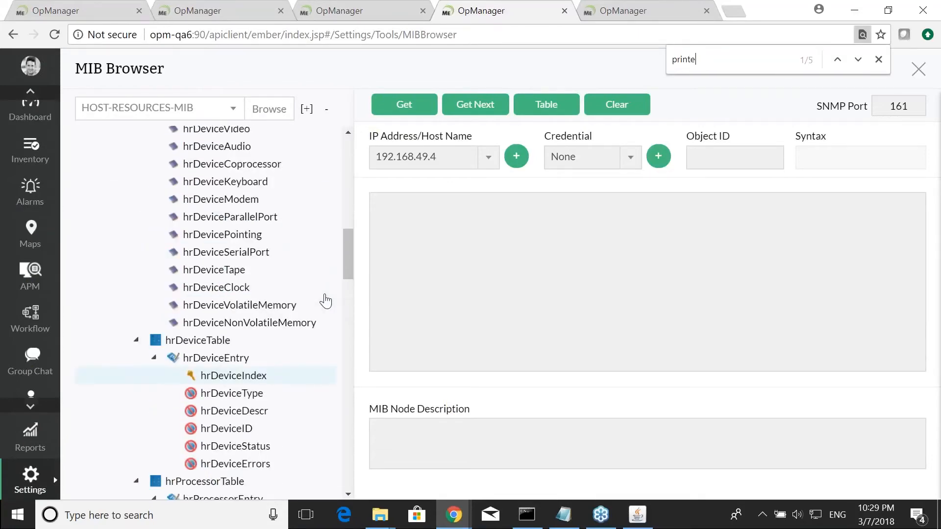
scroll(325, 299, "down", 6)
left_click(293, 363)
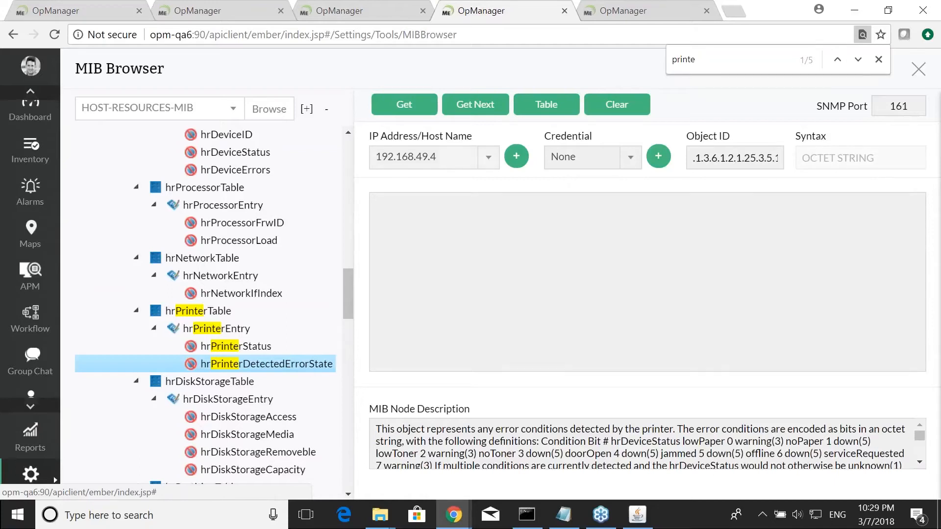
- Query the selected OID on host 10.10.55.4 using the stringtonume… credential
left_click(475, 105)
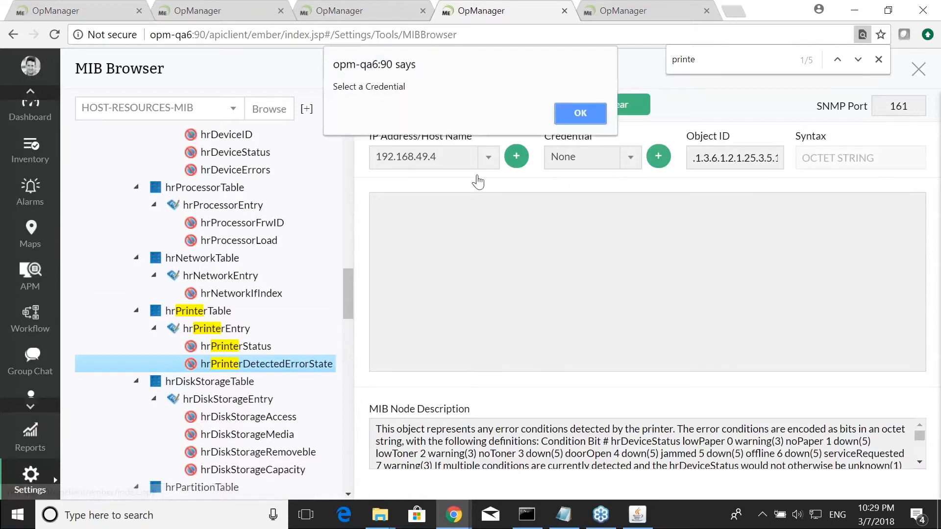
left_click(575, 117)
left_click(490, 157)
left_click(512, 158)
left_click(444, 157)
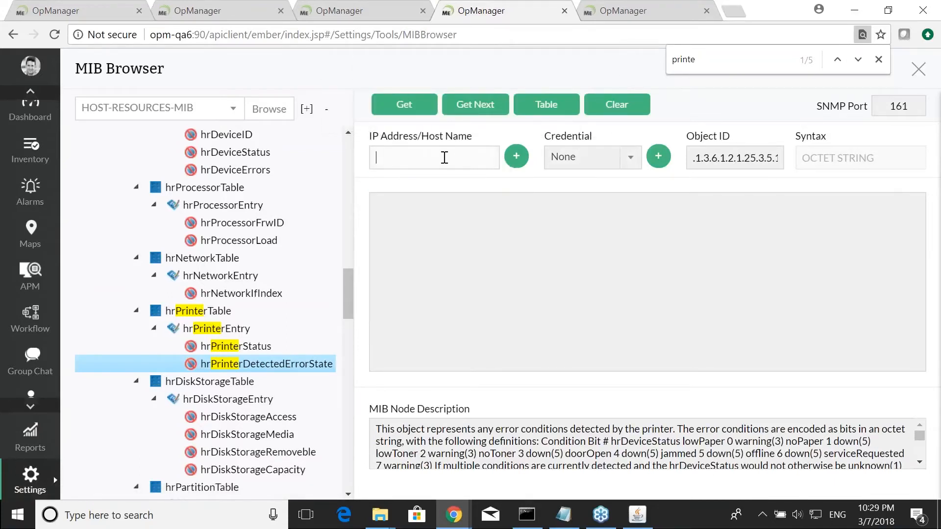
type("10.10.55.4")
left_click(588, 156)
left_click(598, 244)
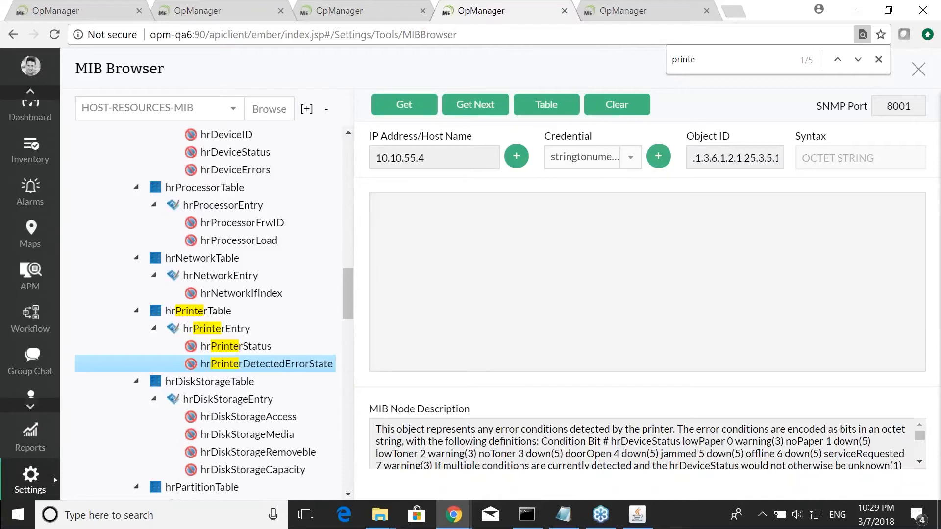
left_click(405, 105)
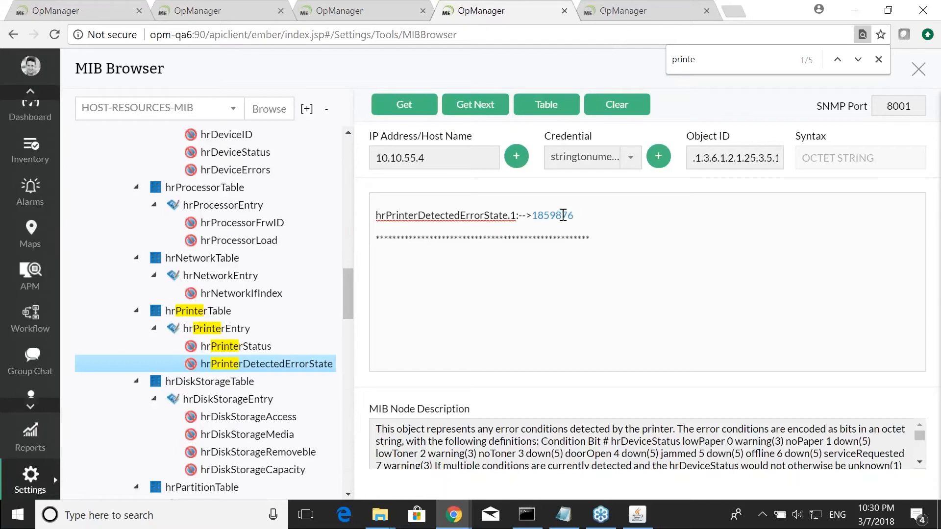
left_click(724, 161)
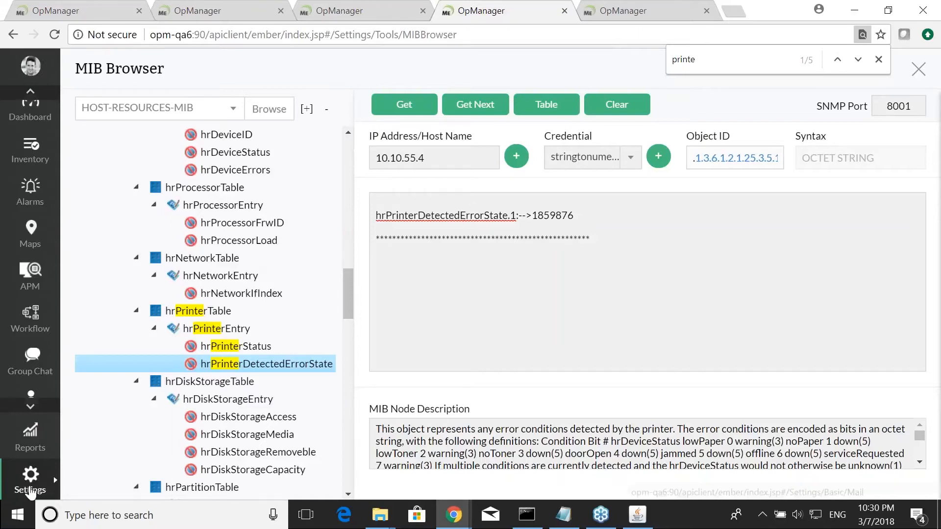
- Search the device templates in the next tab for epson, open Epson Printer and start adding a monitor
key("ctrl+Tab")
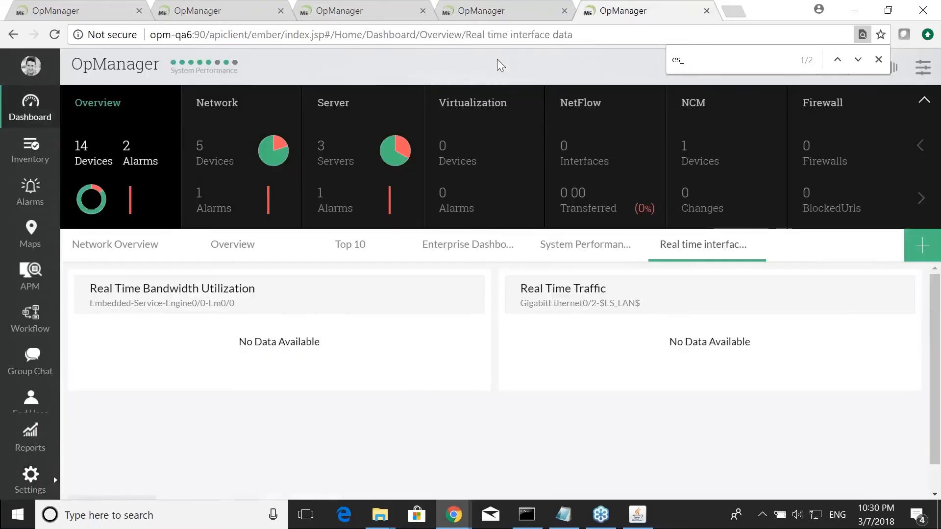
left_click(30, 483)
left_click(391, 69)
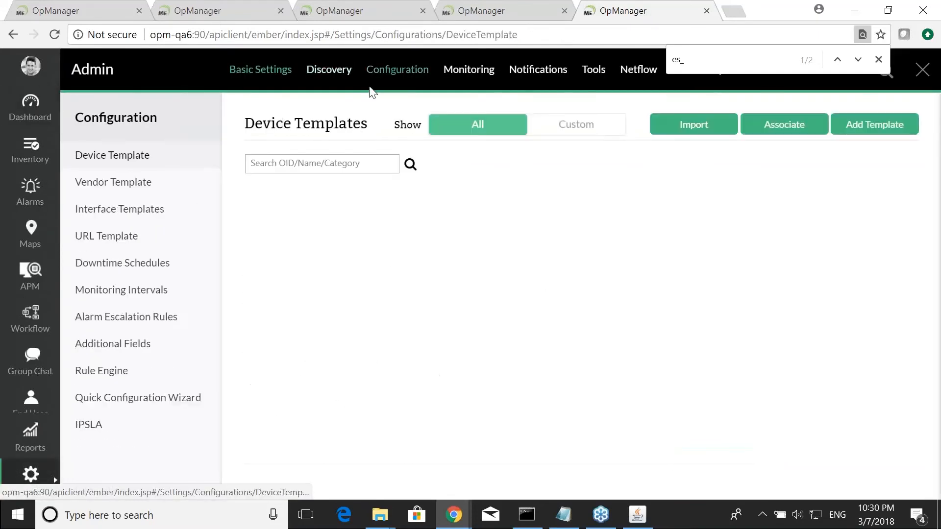
left_click(288, 168)
type("epson")
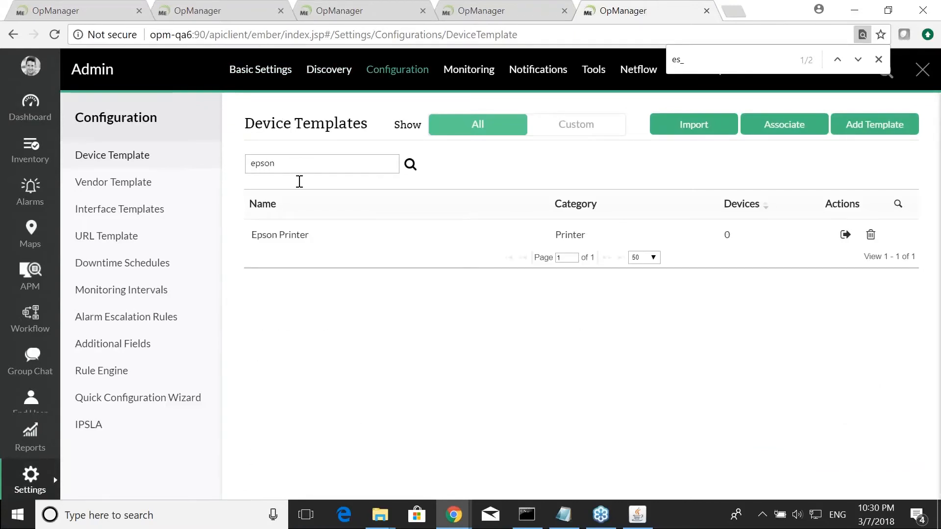
left_click(280, 235)
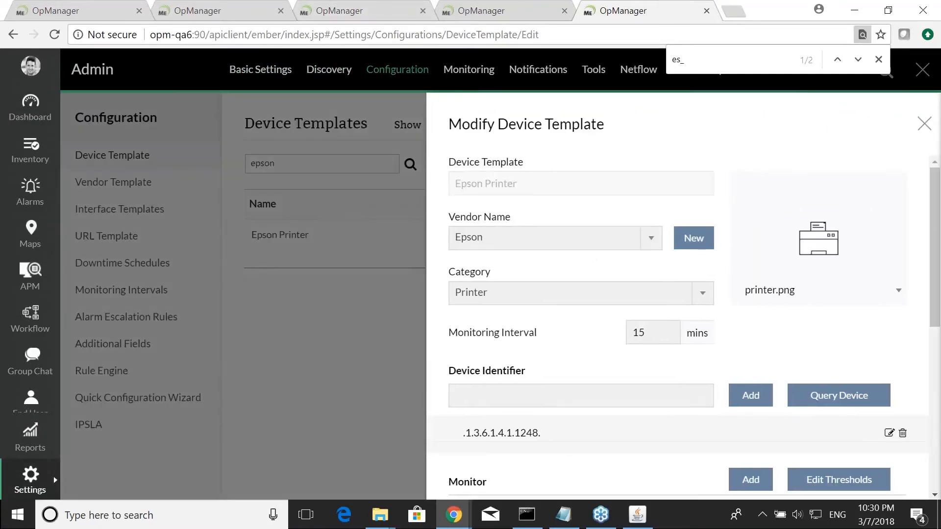
scroll(542, 330, "down", 3)
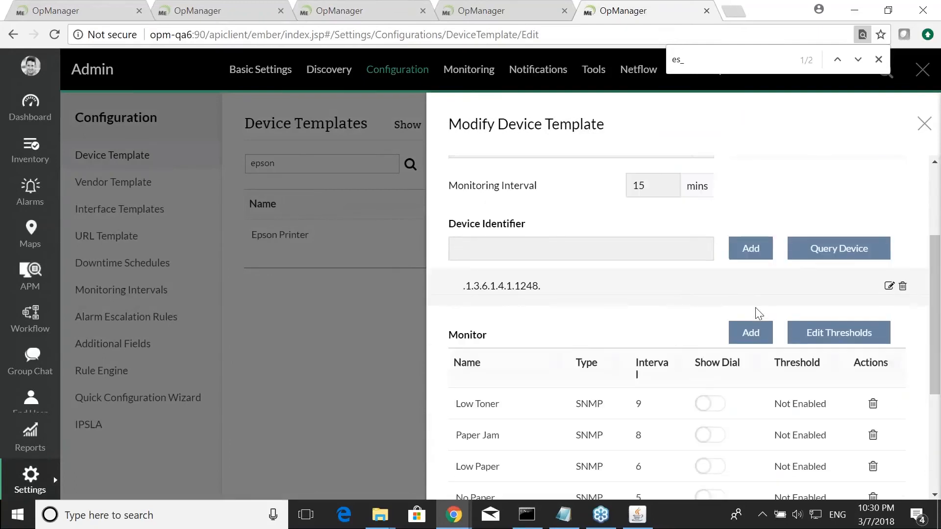
left_click(761, 338)
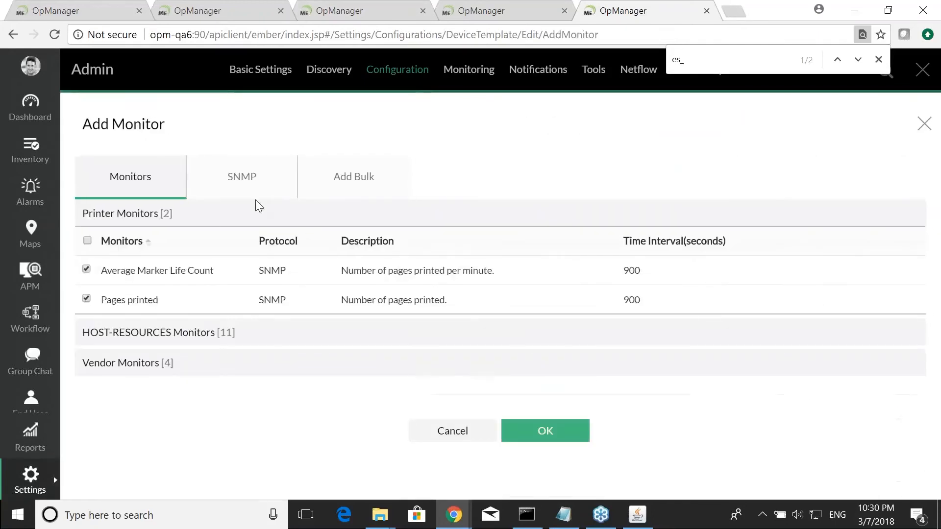
- In the bulk-add table, enter OID 1.3.6.1.2.1.25.3.5.1.2 named "error codes" with the StringToNumeric functional expression
left_click(341, 179)
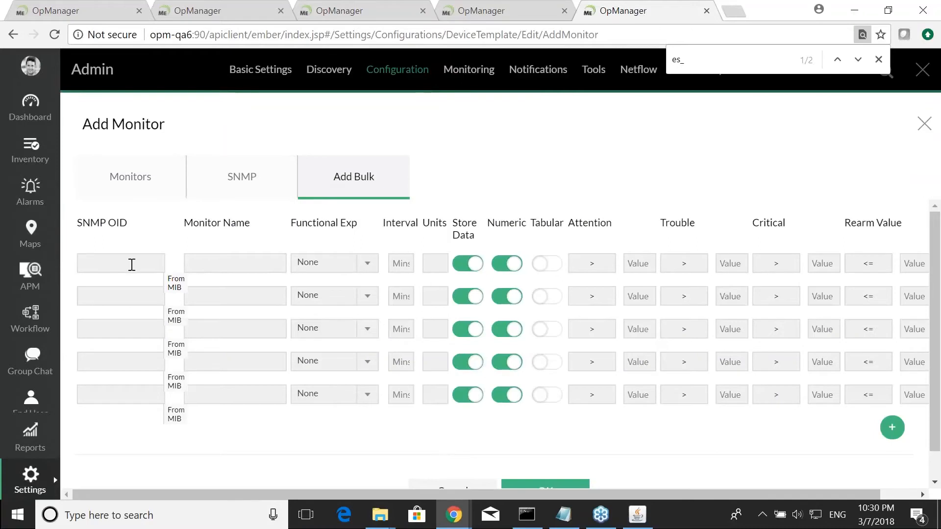
type("1.3.6.1.2.1.25.3.5.1.2")
left_click(228, 261)
type("error codes")
left_click(347, 265)
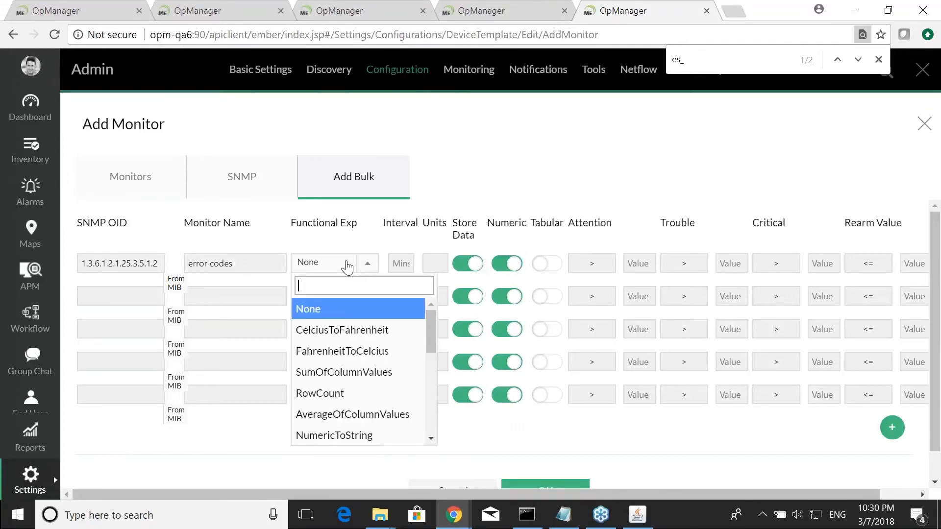
type("st")
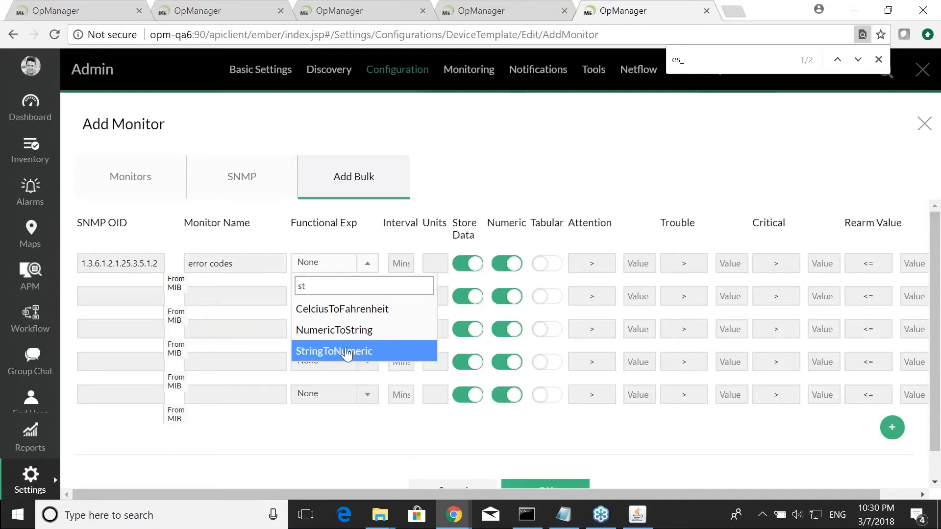
left_click(346, 351)
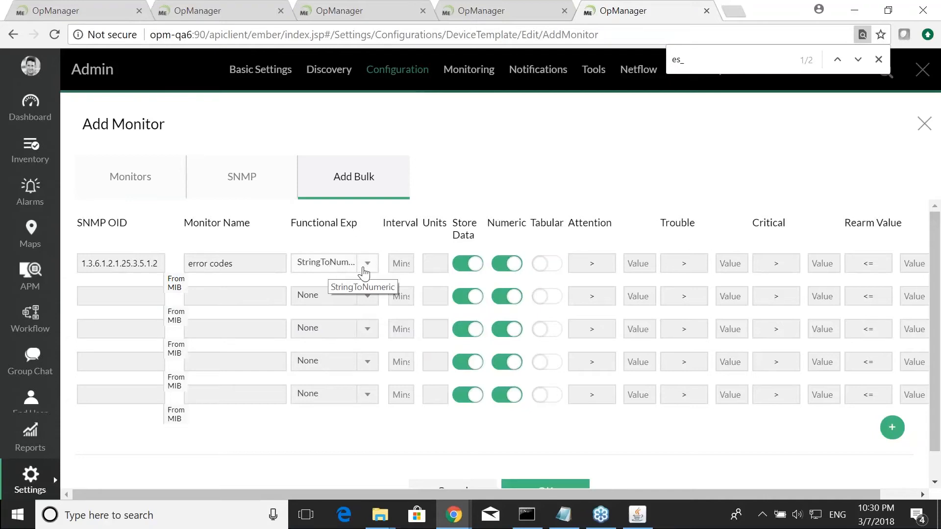
- Set the error codes monitor's interval to 5 and its units to c
left_click(398, 265)
type("5")
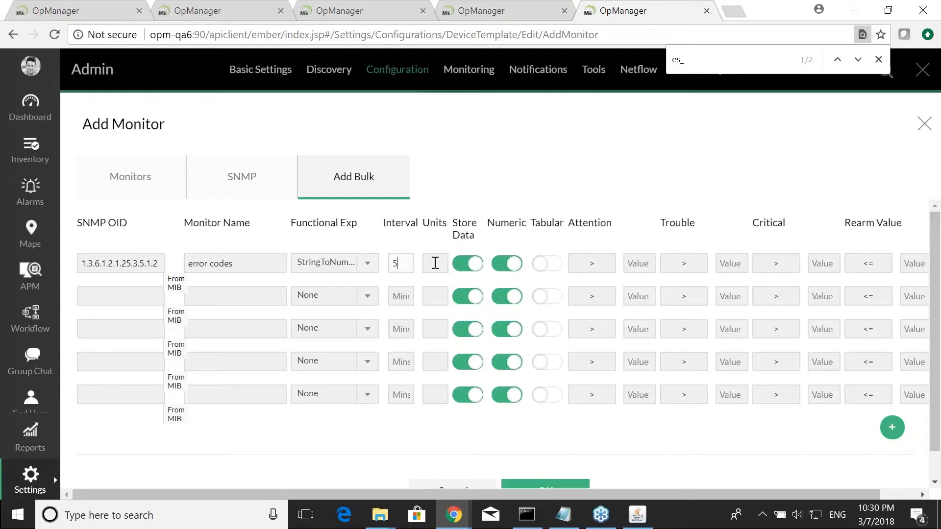
left_click(440, 263)
- Add a second row with OID 1.3.6.1.2.1.25.3.5.1.3.3 and monitor name "temperature"
left_click(137, 300)
type("1.3.6.1.2.1.25.3.5.1.2")
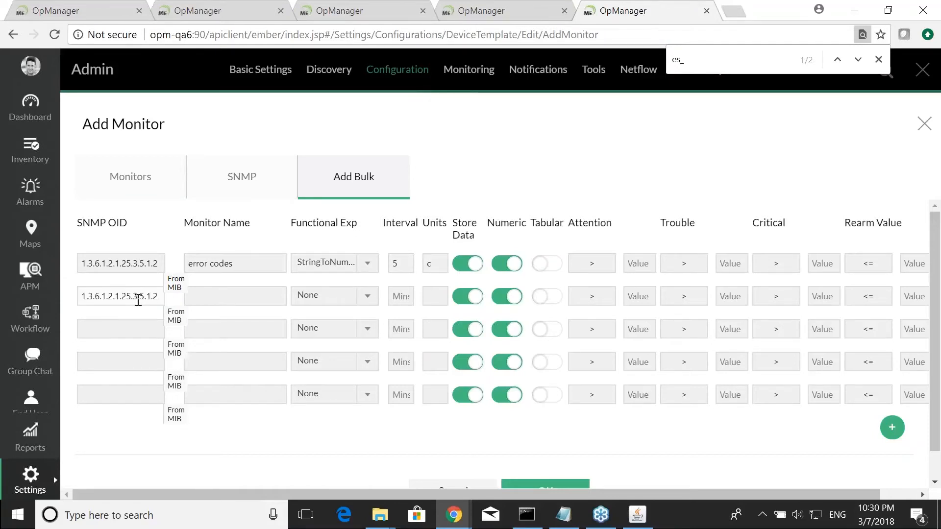
key("BackSpace")
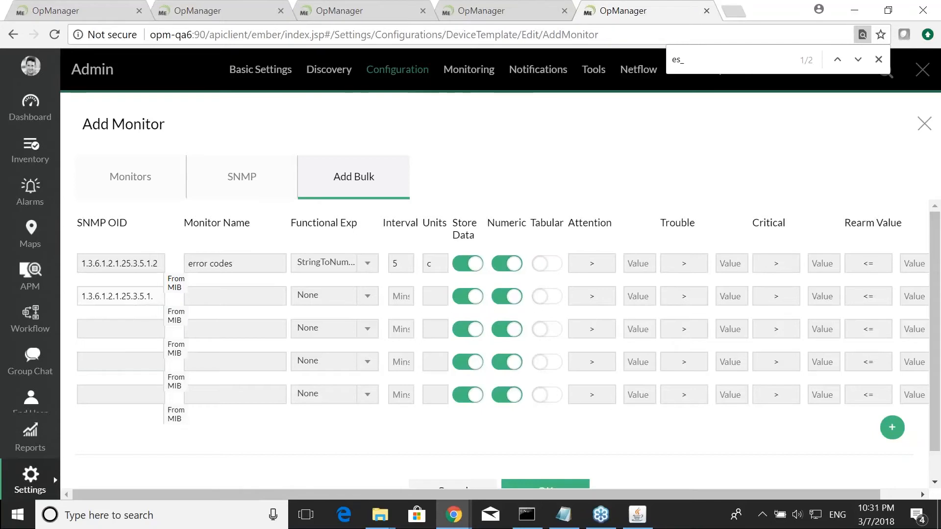
type("3.3.")
left_click(235, 301)
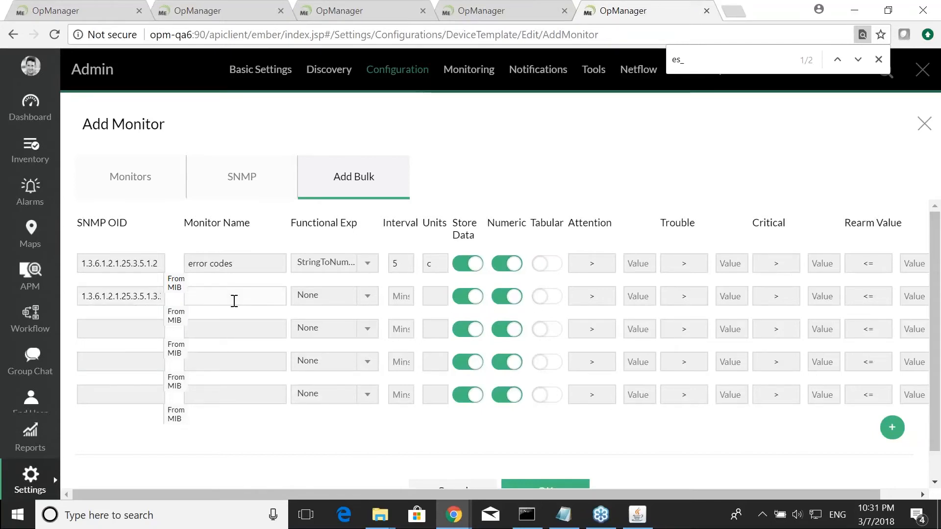
type("temp")
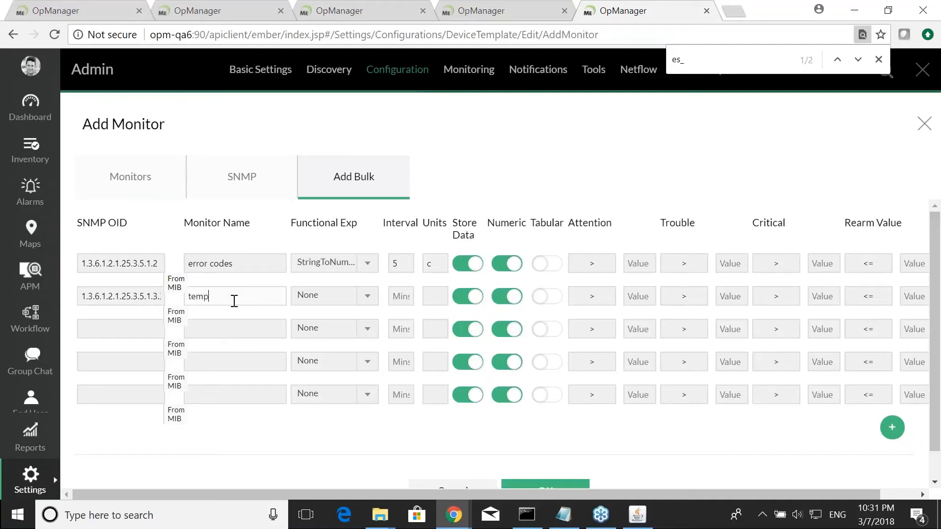
type("erature")
- Set the temperature row's functional expression to CelciusToFahrenheit, interval to 5 and units to f
left_click(312, 297)
type("c")
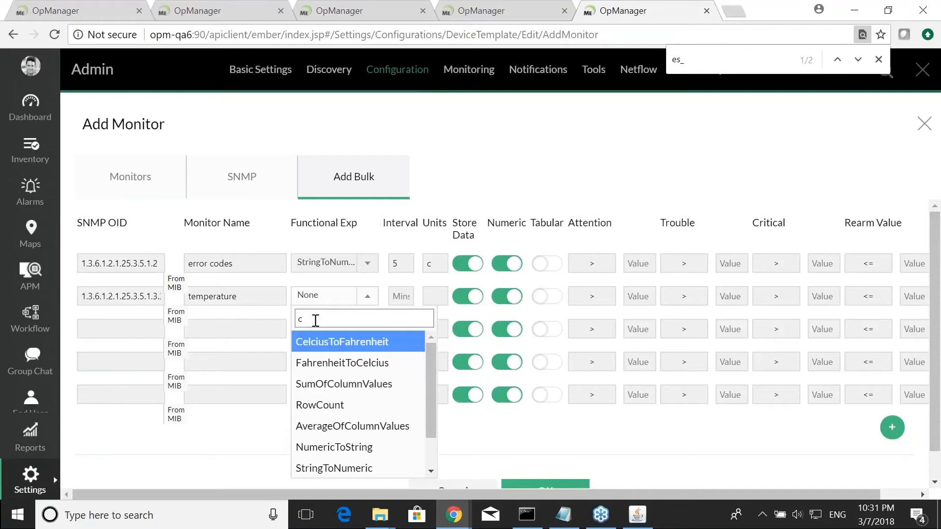
left_click(323, 344)
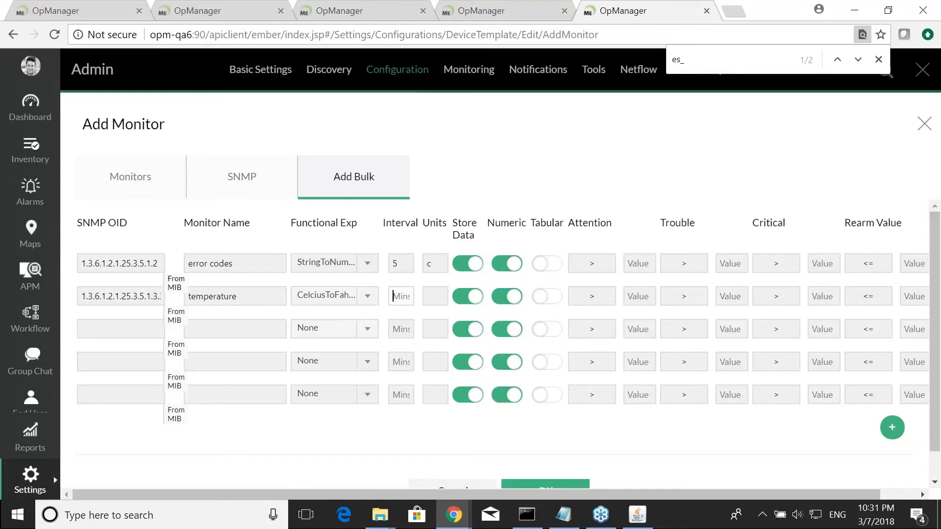
left_click(349, 328)
scroll(352, 307, "down", 5)
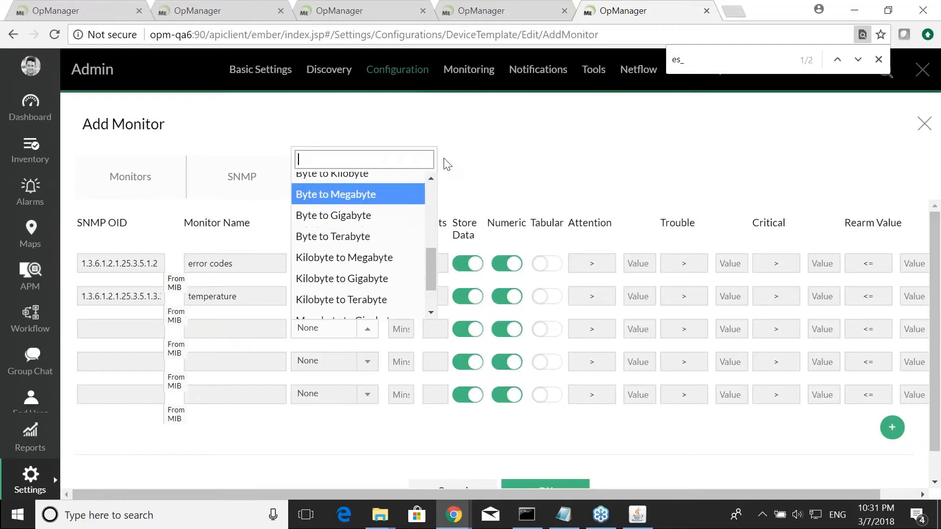
left_click(443, 166)
left_click(400, 301)
type("5")
left_click(429, 294)
type("f")
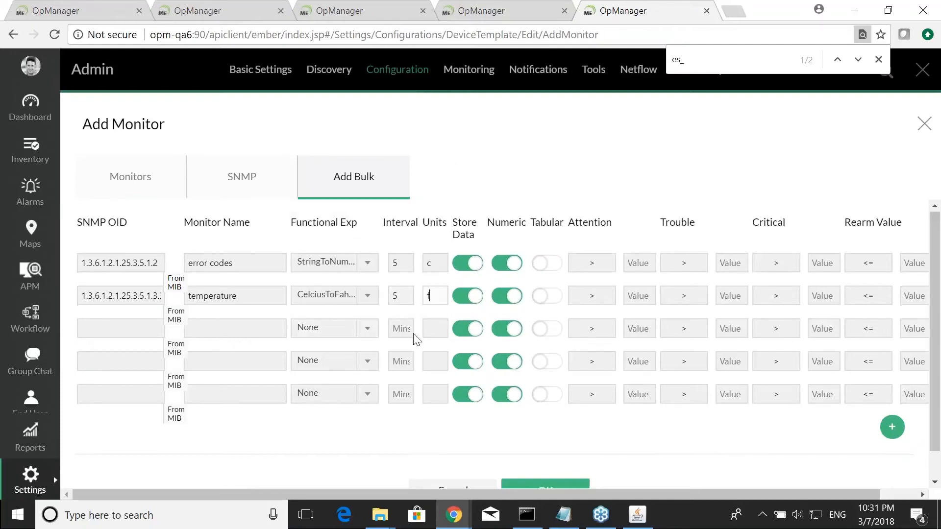
- Rename the second monitor to temperature1, add both monitors, and save the Epson Printer template
scroll(429, 296, "down", 1)
left_click(544, 460)
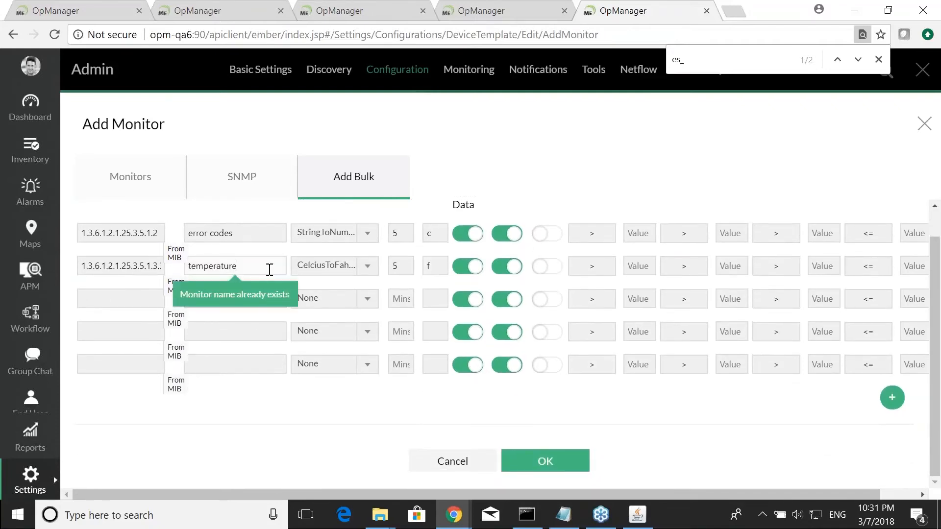
type("1")
left_click(545, 461)
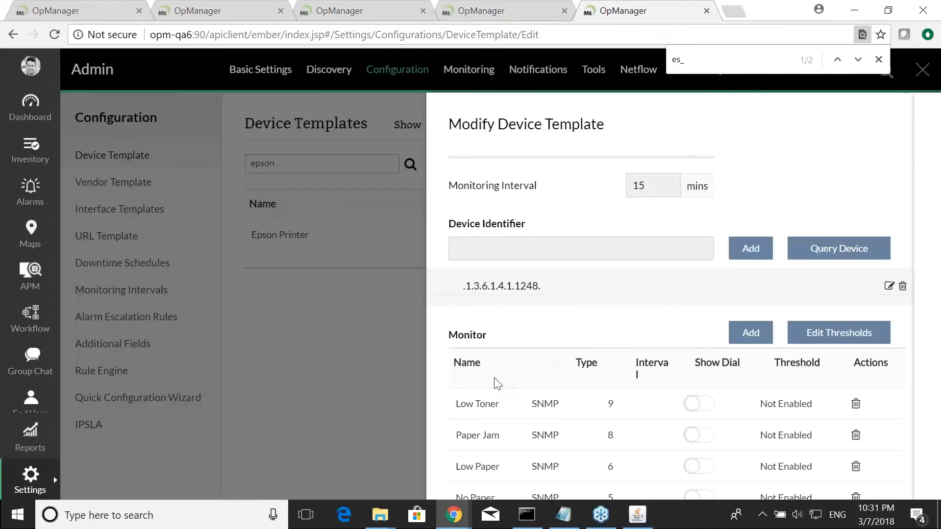
scroll(490, 392, "down", 5)
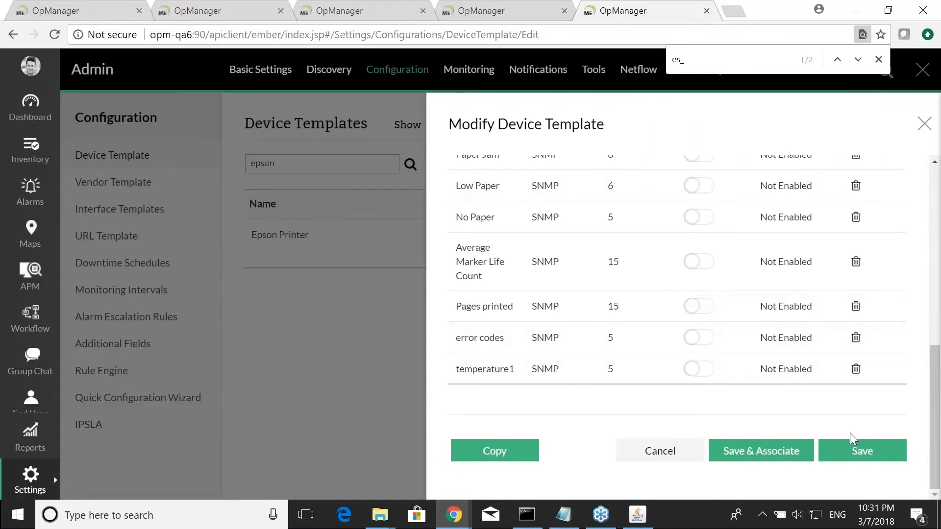
left_click(850, 466)
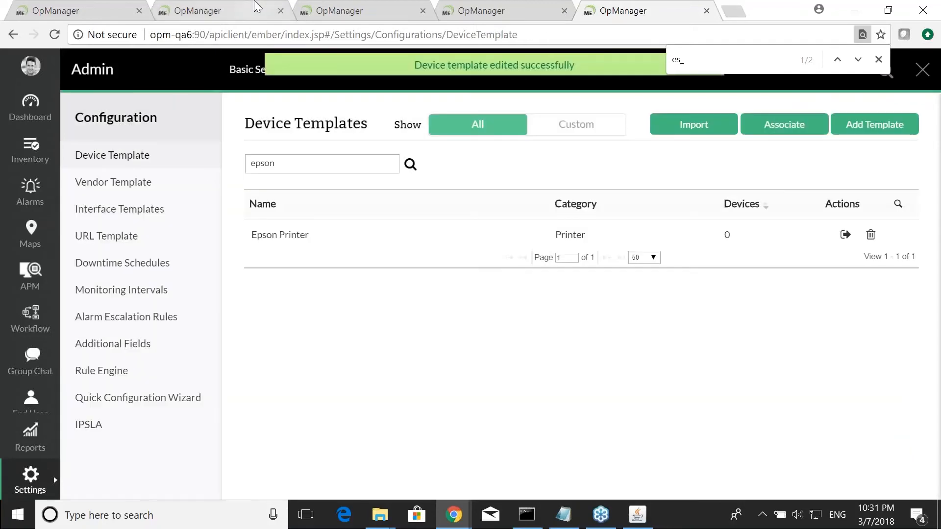
key("alt+Tab")
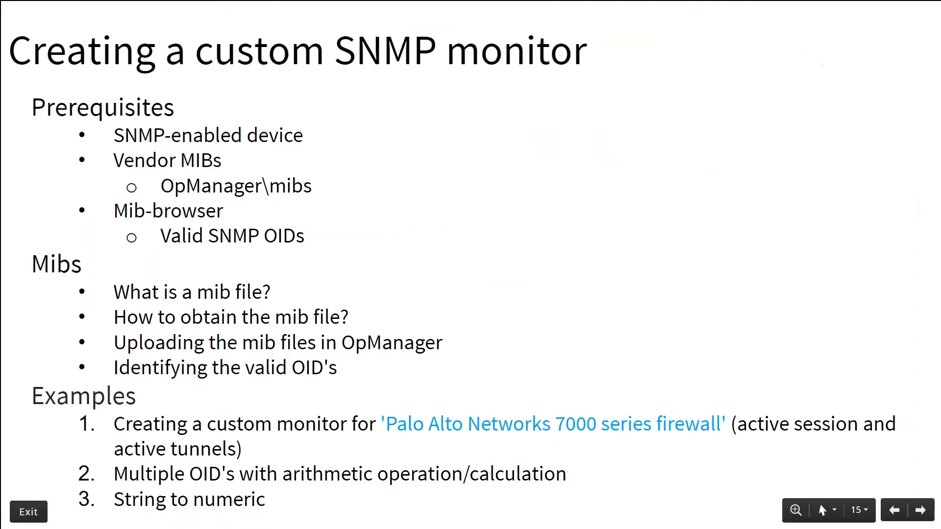
key("Right")
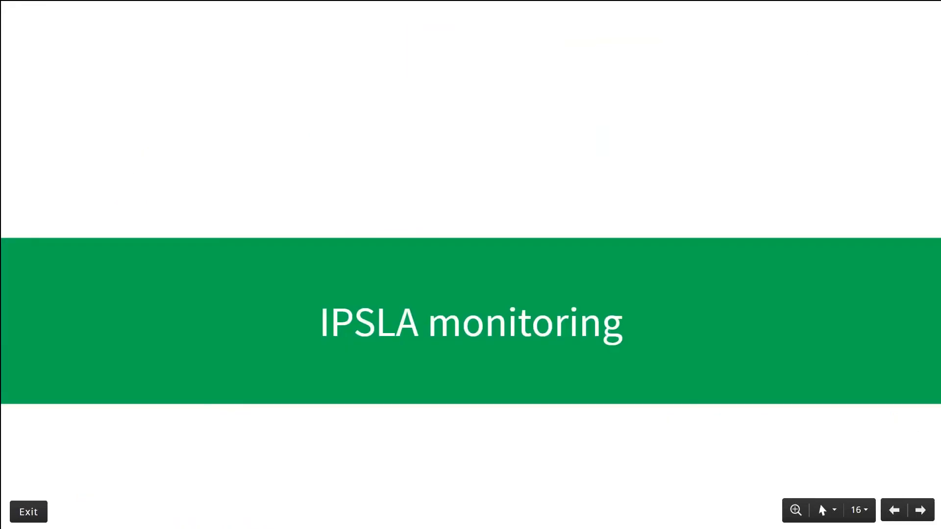
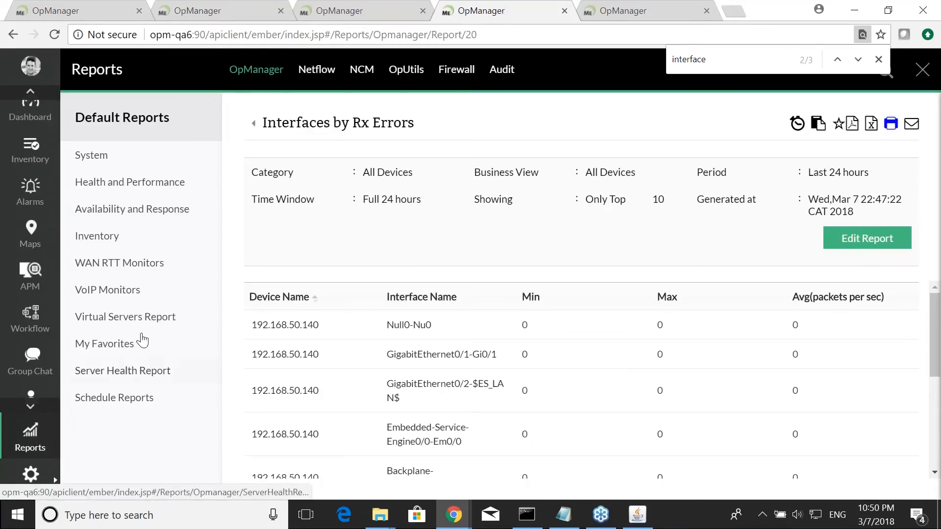
- Browse the default report categories and open the All Interfaces by Utilization report under Health and Performance
left_click(131, 210)
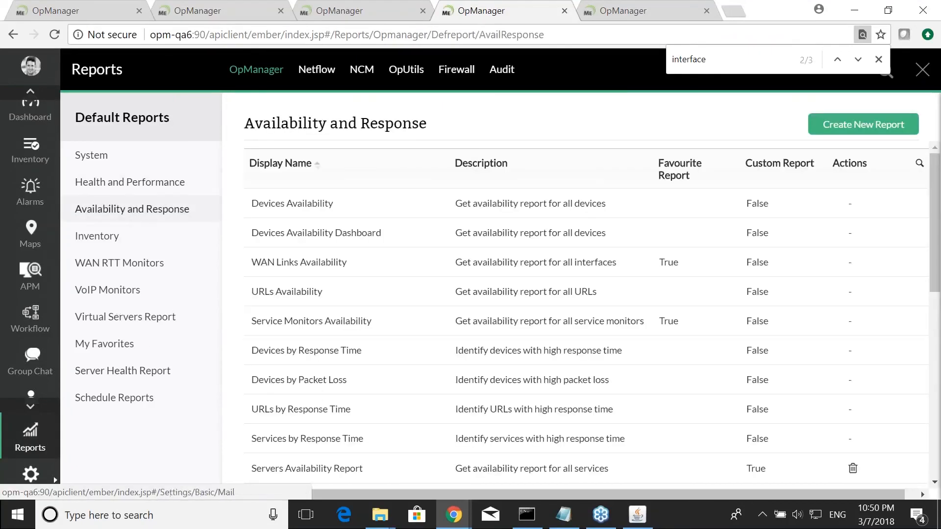
left_click(30, 436)
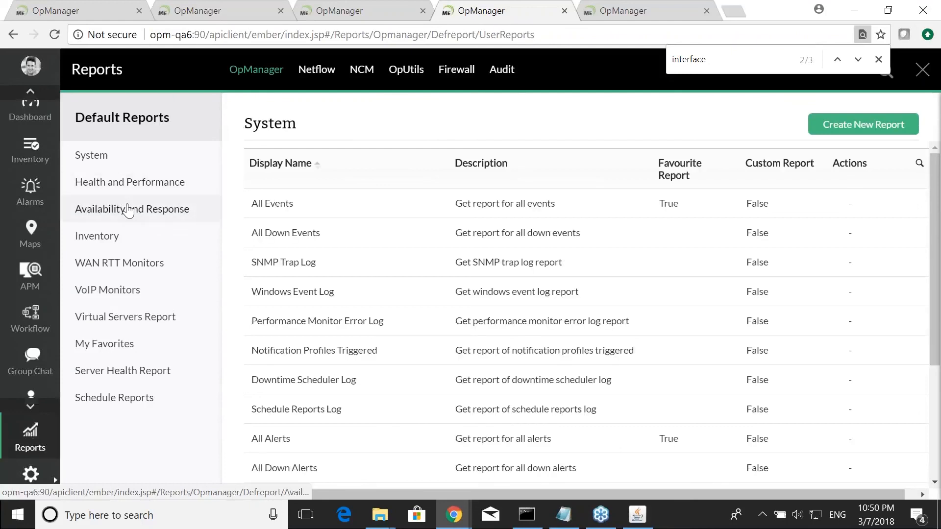
scroll(357, 247, "down", 4)
left_click(95, 182)
scroll(397, 254, "down", 3)
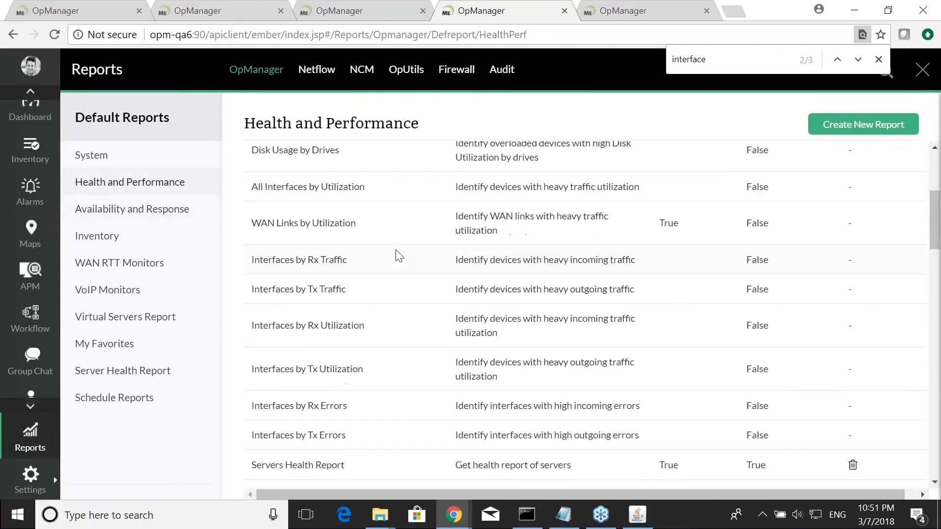
left_click(311, 187)
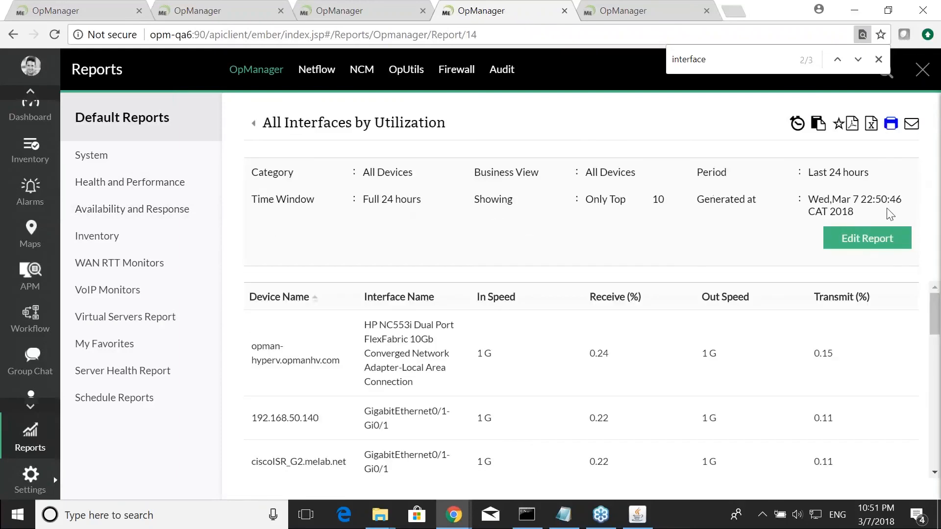
- Edit the report to a custom period from 2018-03-01 9.00 to 2018-03-14 21.00 and show it
left_click(860, 247)
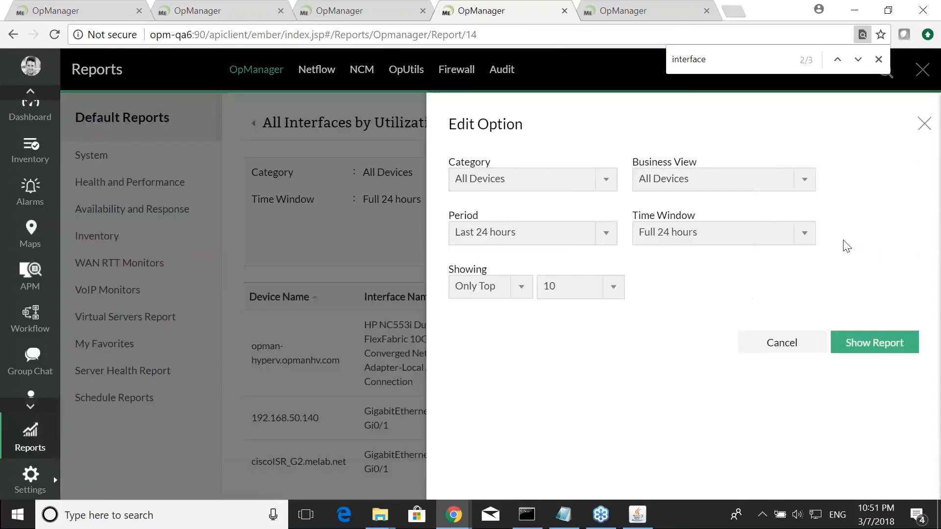
left_click(607, 233)
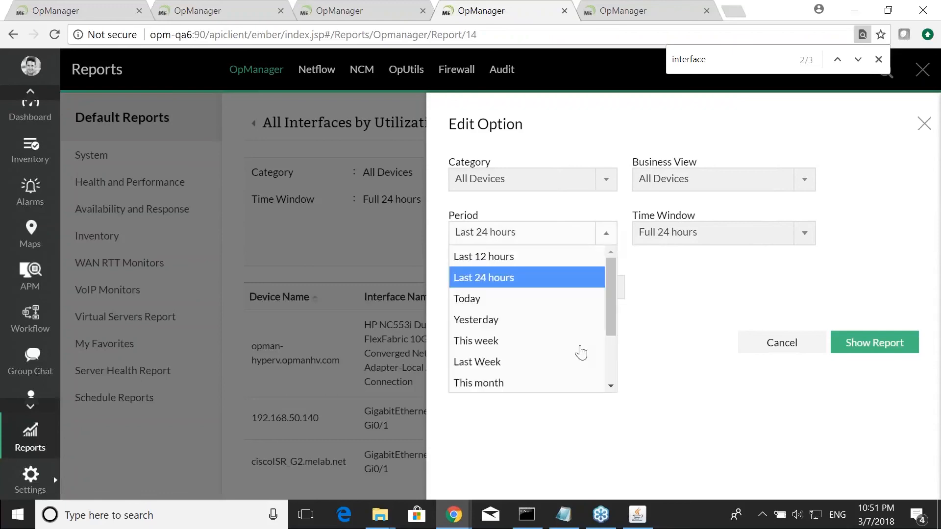
scroll(580, 352, "down", 2)
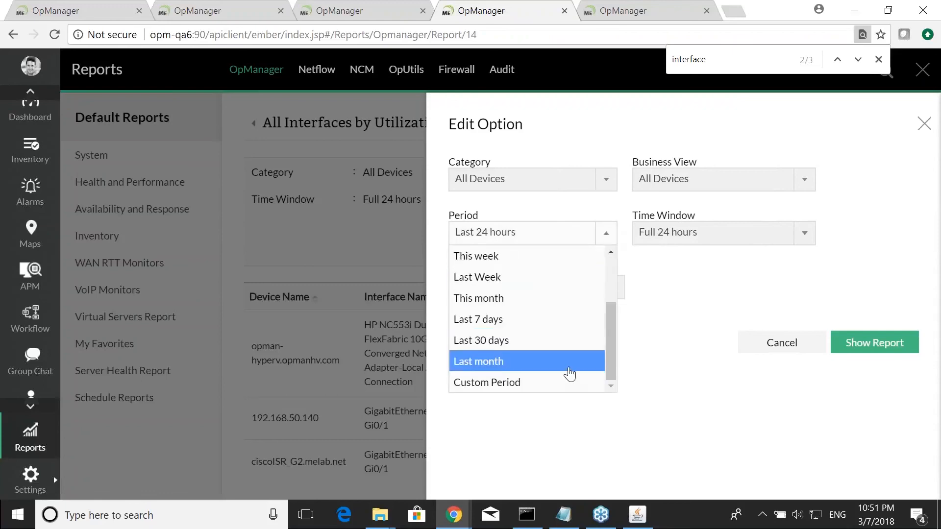
left_click(542, 385)
left_click(524, 287)
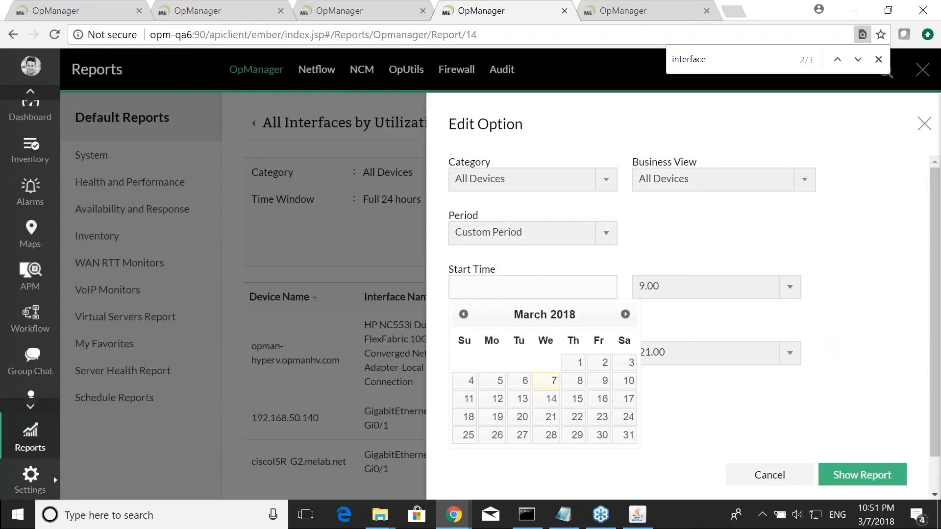
left_click(574, 363)
left_click(504, 355)
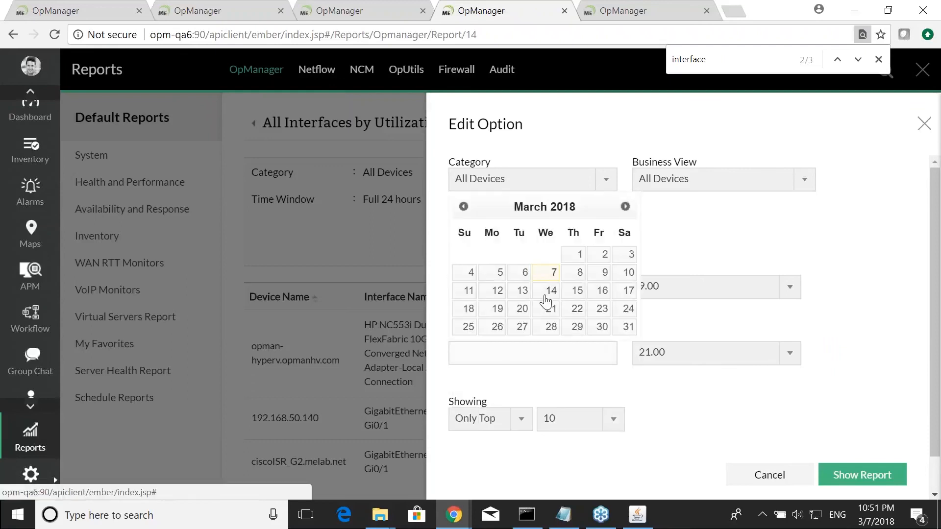
left_click(547, 297)
left_click(870, 472)
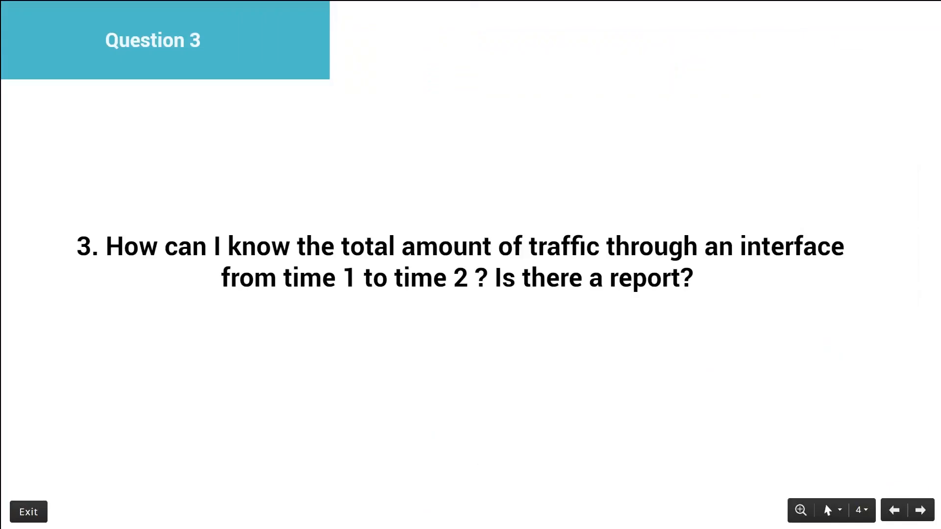
key("Right")
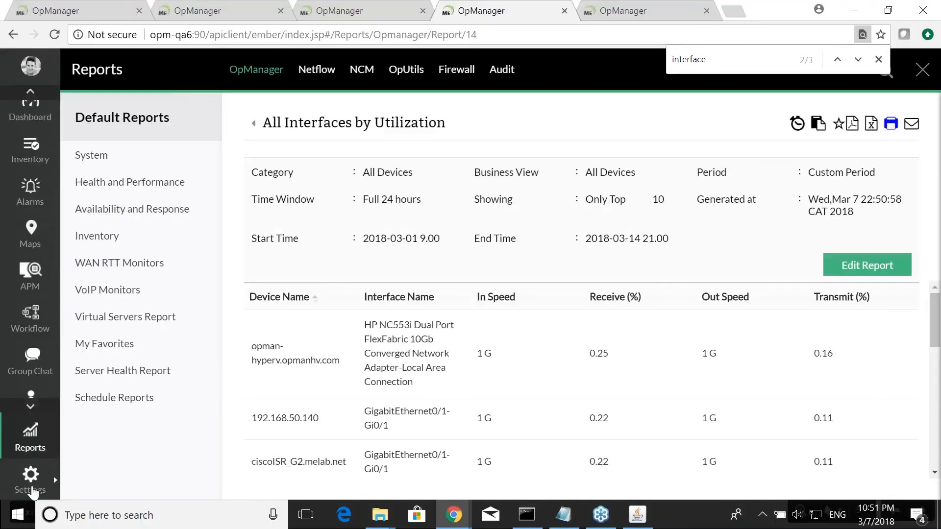
- Search the device templates for cisco and open the Cisco 2900 IS Series template
left_click(30, 474)
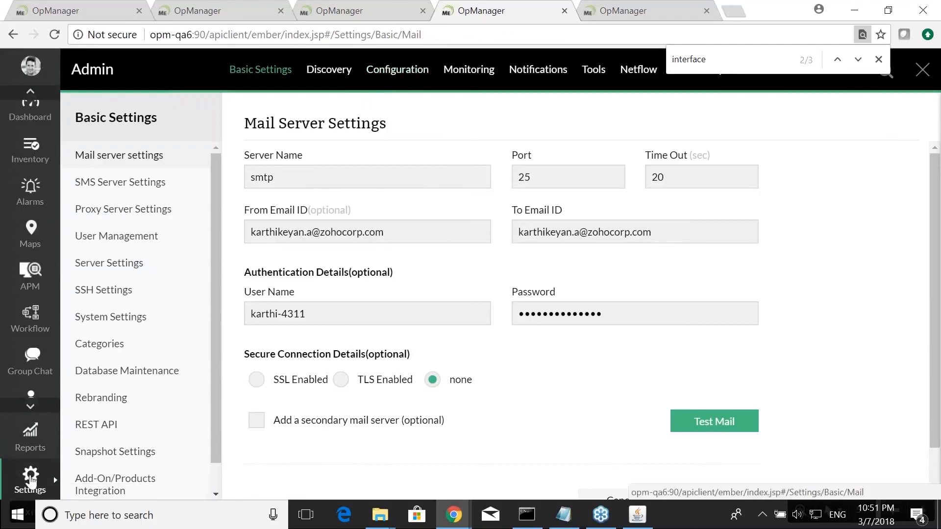
left_click(389, 69)
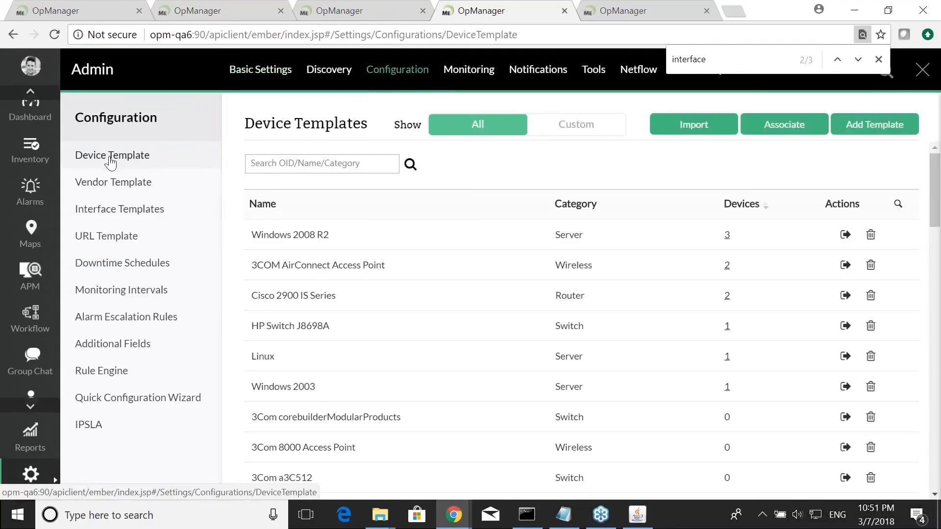
left_click(323, 162)
type("cisco")
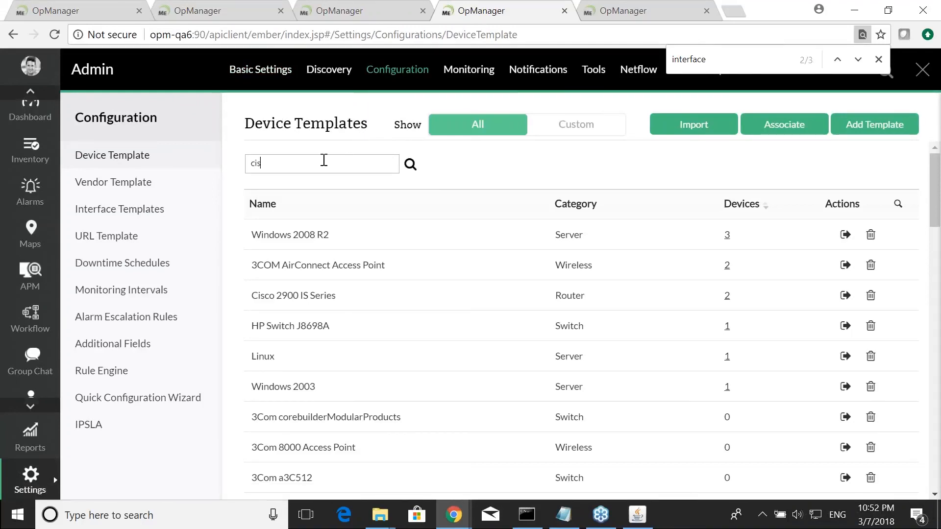
left_click(293, 235)
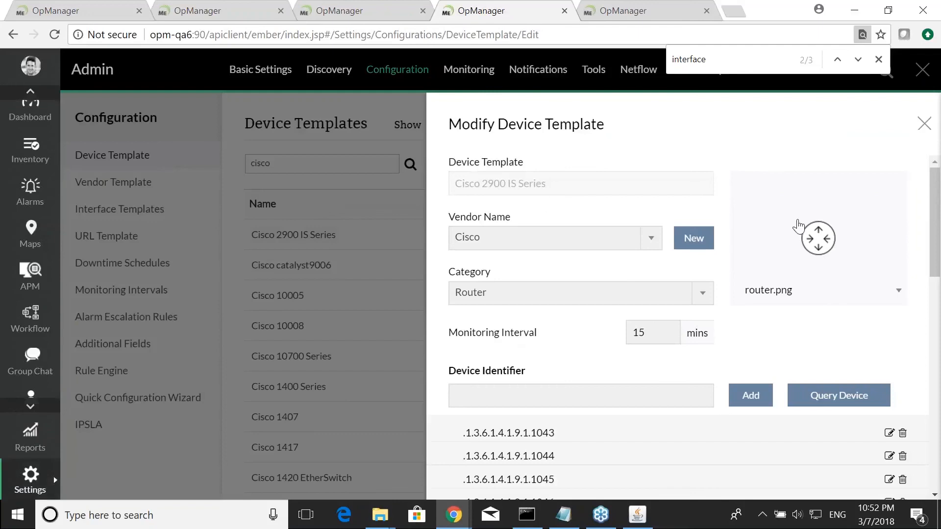
- Open bulk monitor addition for the template and examine the functional expression options
scroll(677, 321, "down", 10)
scroll(747, 277, "up", 5)
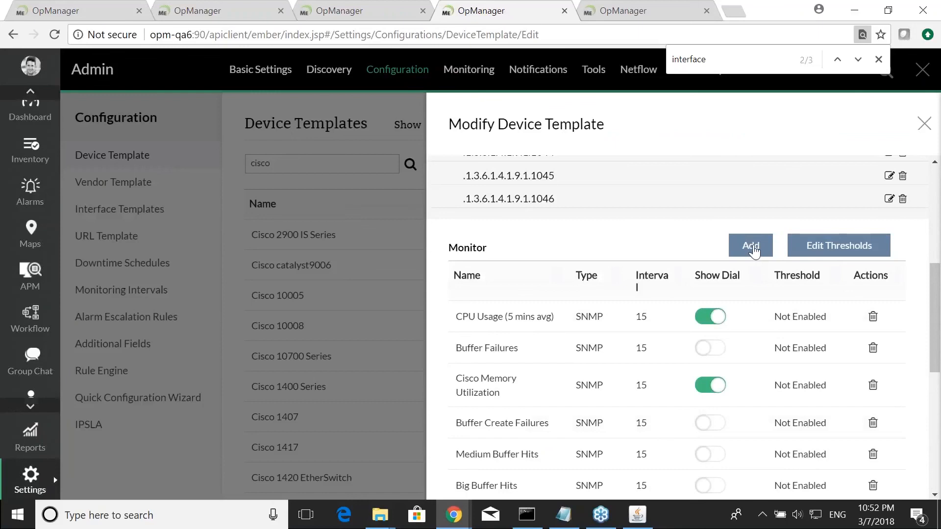
left_click(753, 248)
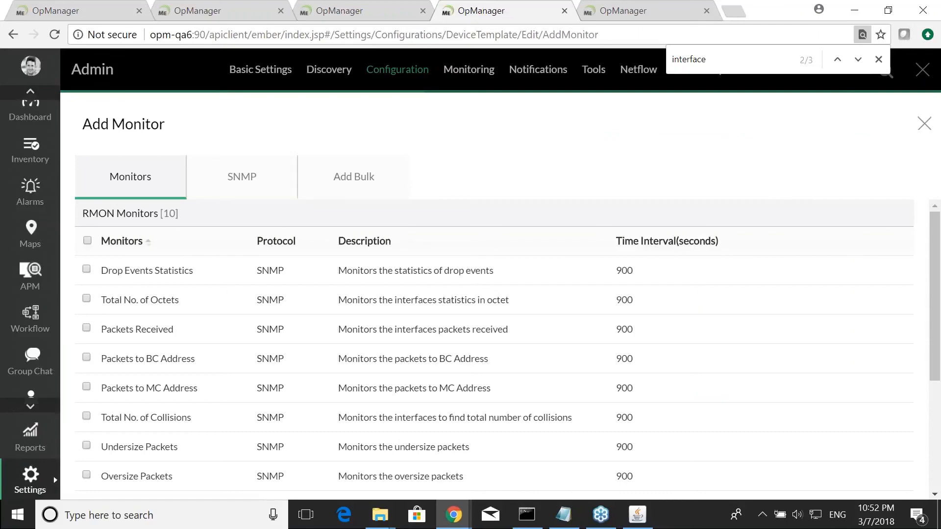
left_click(365, 181)
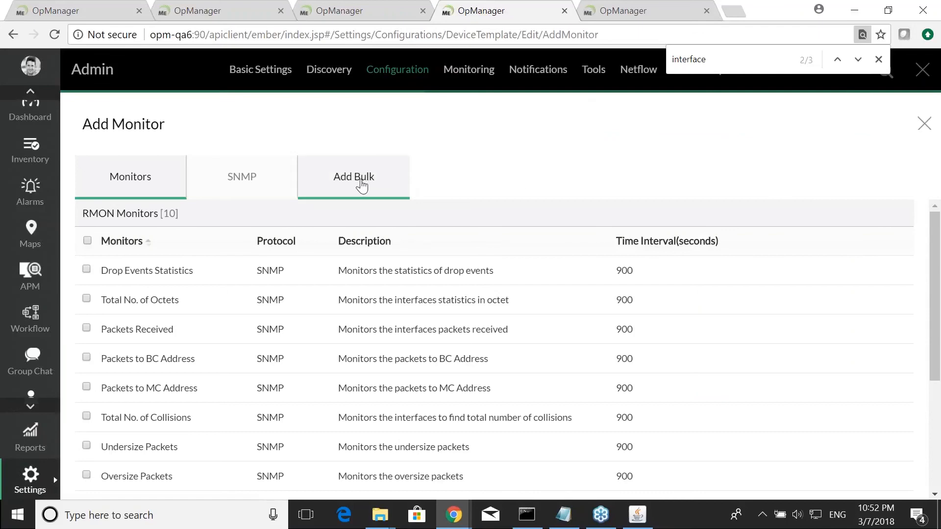
left_click(98, 265)
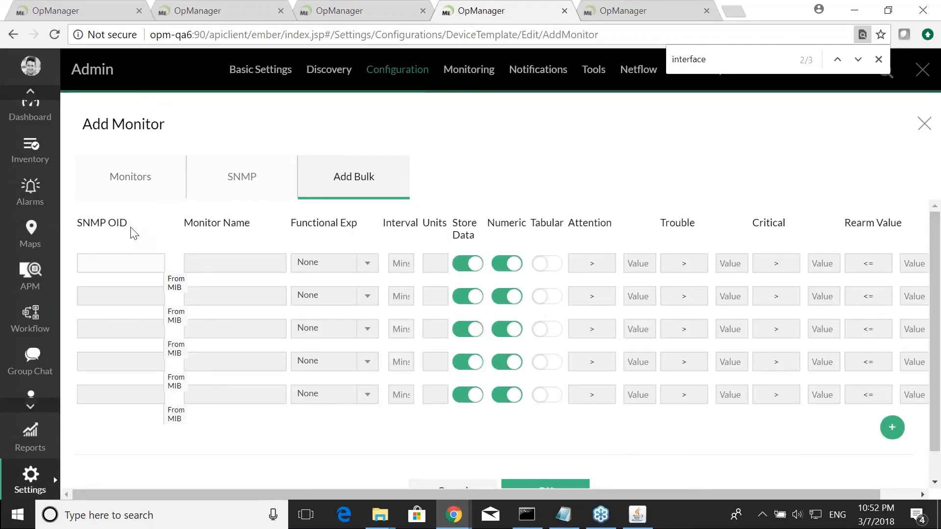
left_click(368, 265)
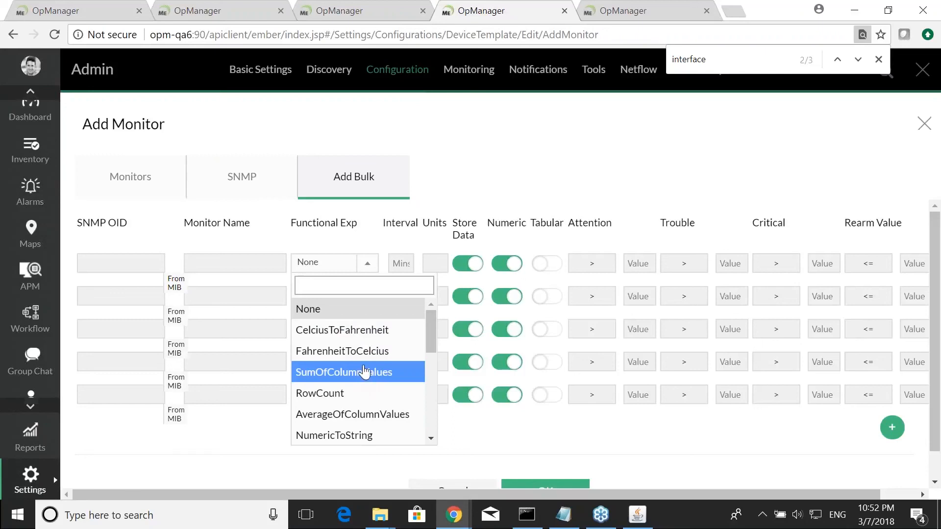
scroll(364, 372, "down", 5)
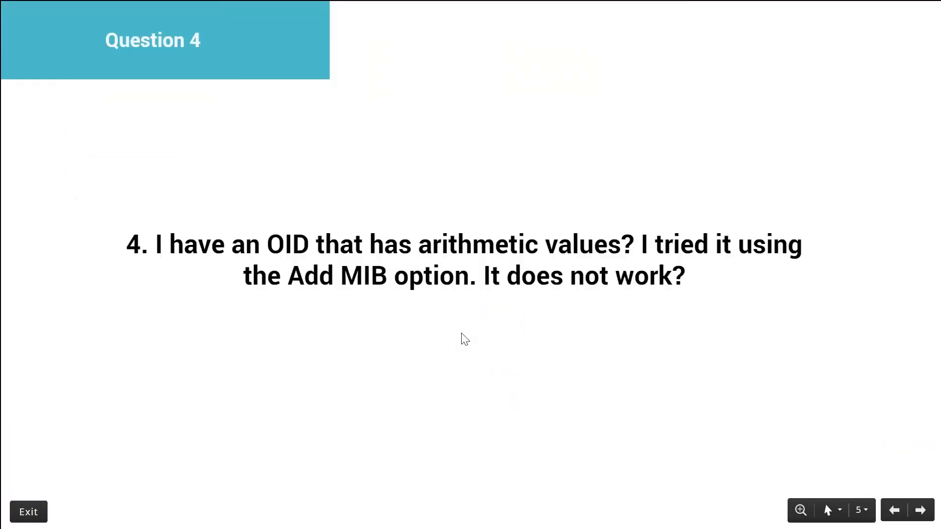
key("Right")
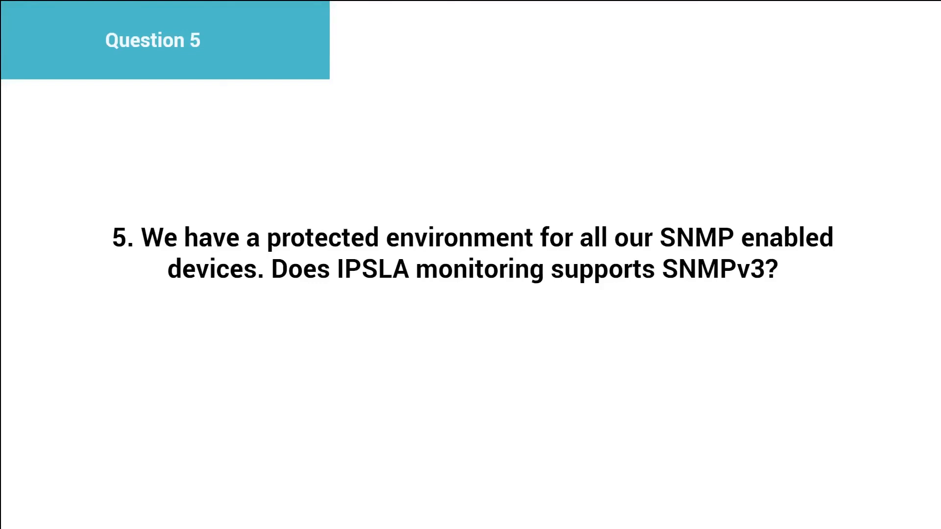
key("Right")
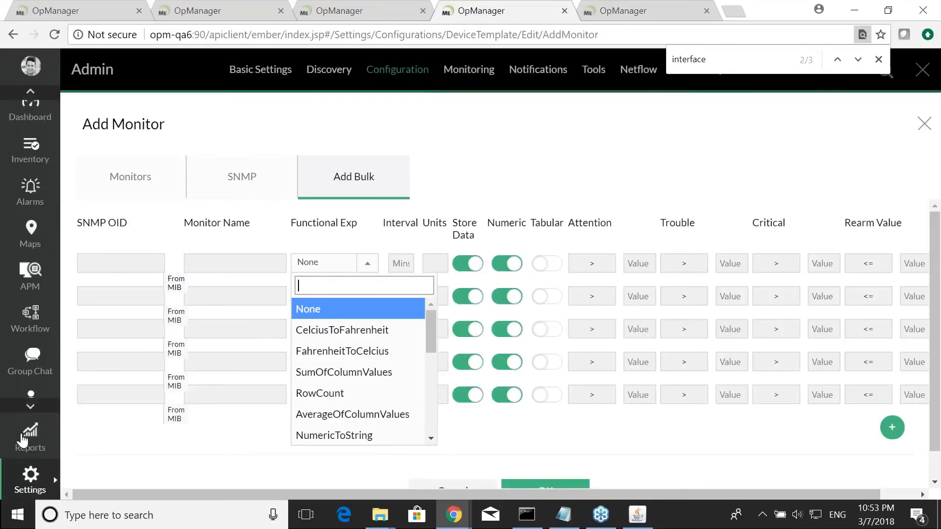
- Browse the Availability and Response and Inventory report lists
left_click(24, 438)
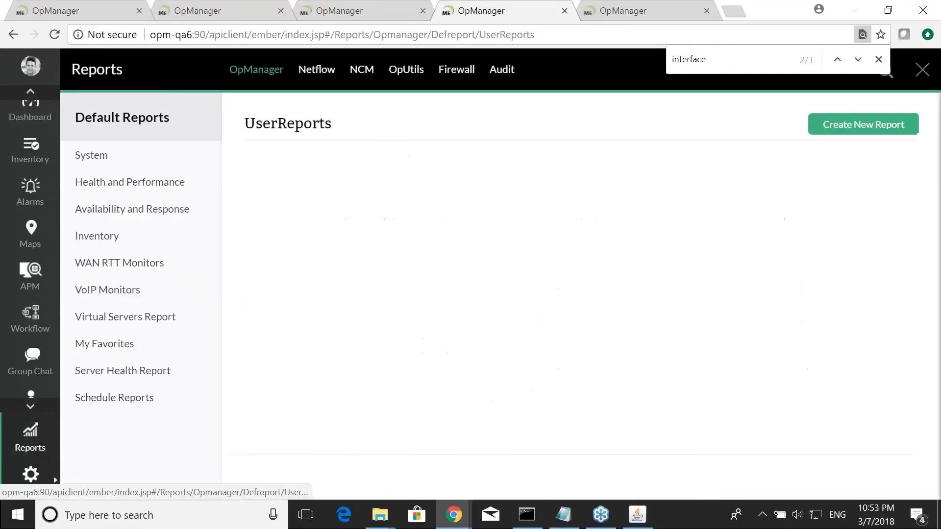
left_click(127, 205)
scroll(389, 279, "down", 6)
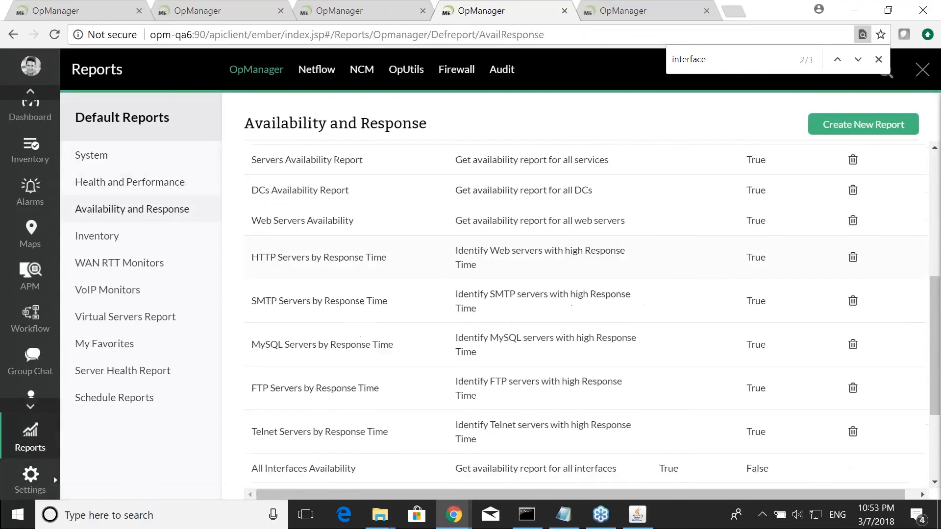
scroll(490, 294, "down", 3)
left_click(115, 239)
scroll(315, 292, "down", 4)
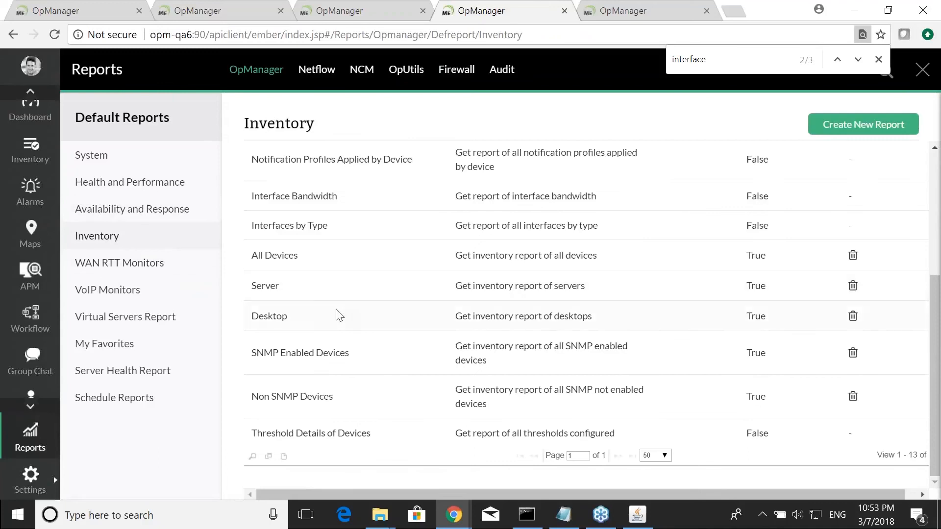
- Open the Top N Errors And Discards report under Health and Performance
left_click(115, 184)
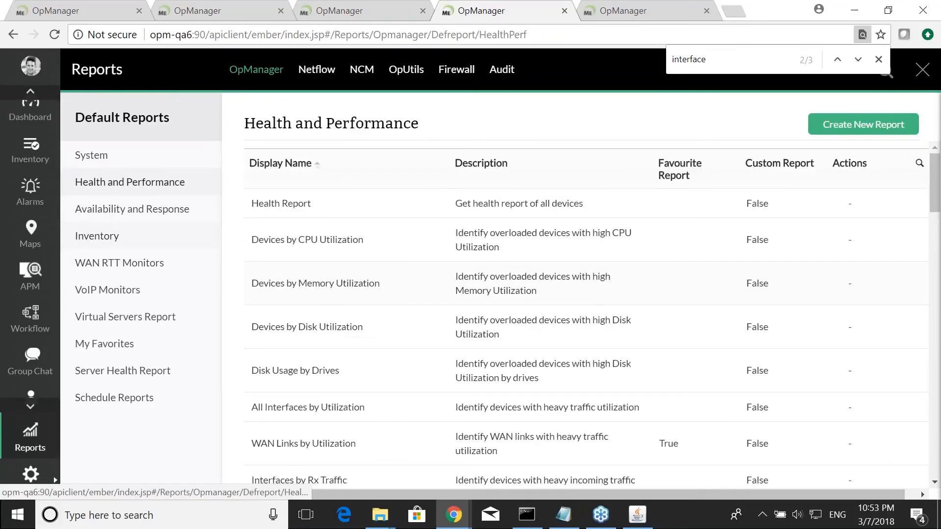
scroll(335, 293, "down", 10)
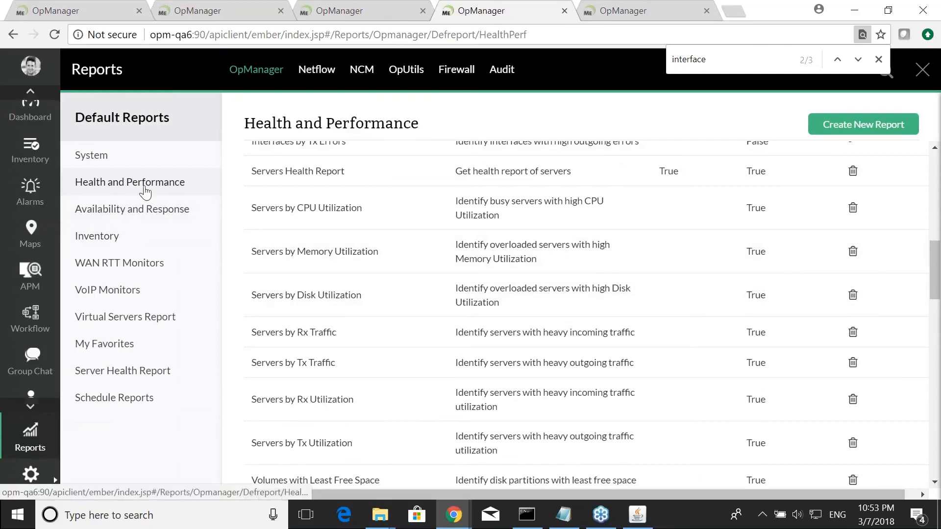
scroll(372, 267, "down", 5)
scroll(372, 267, "down", 7)
scroll(585, 314, "down", 9)
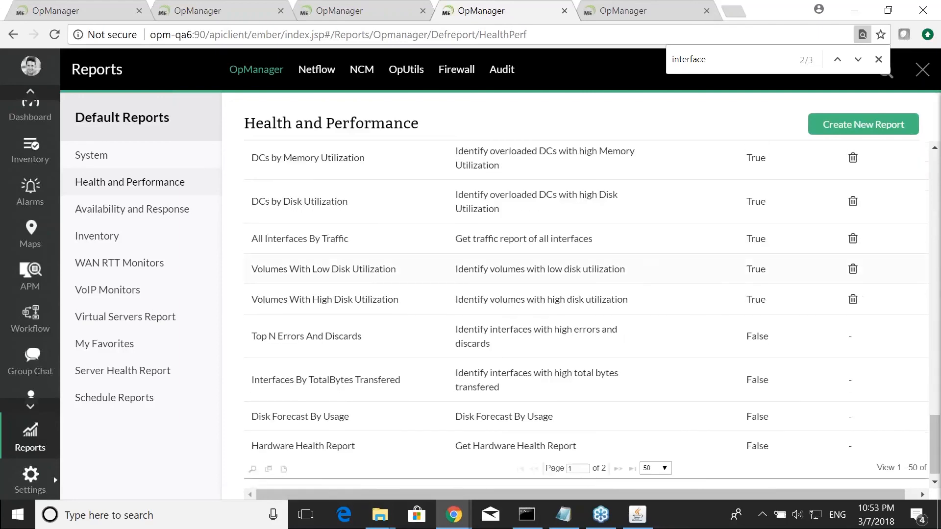
left_click(343, 333)
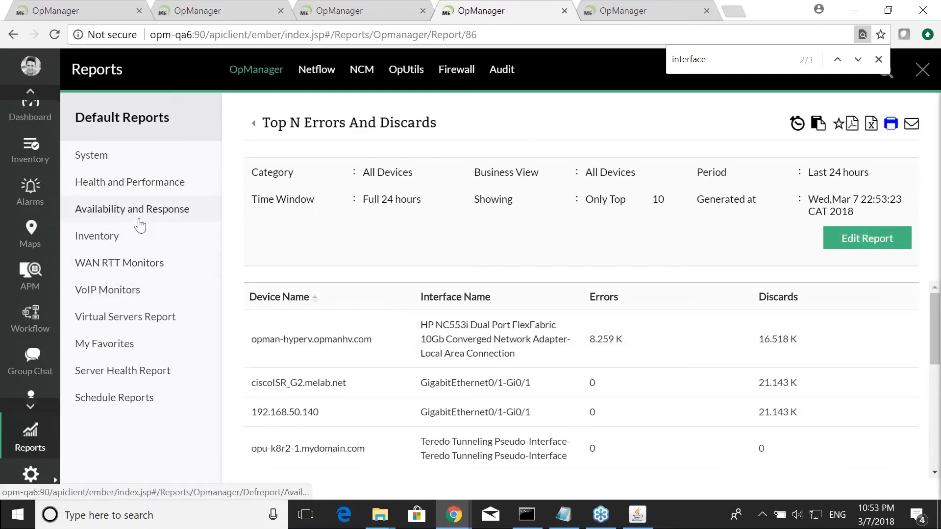
left_click(856, 247)
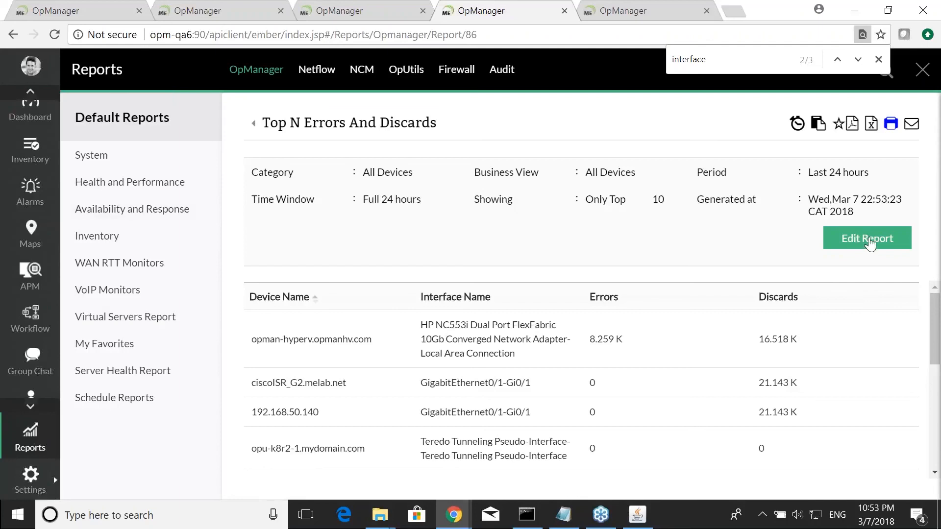
left_click(595, 243)
scroll(561, 357, "down", 3)
left_click(524, 383)
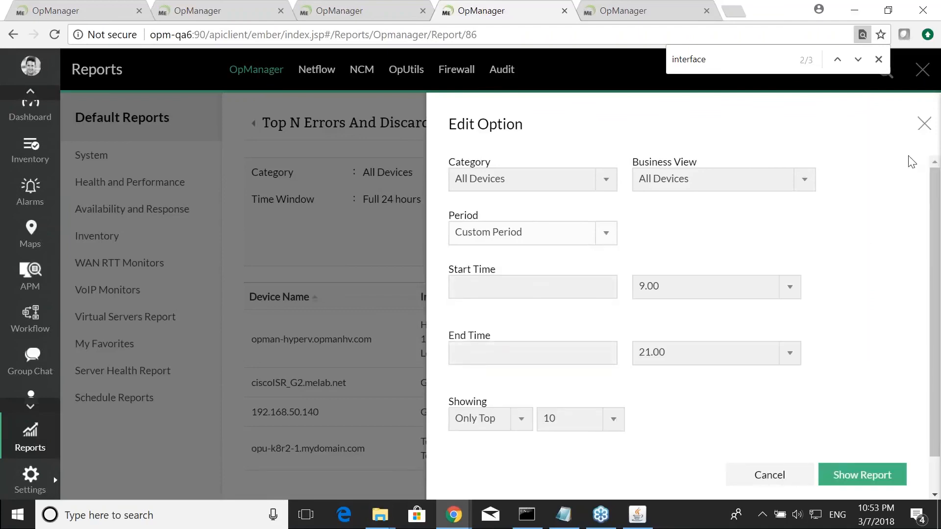
left_click(924, 125)
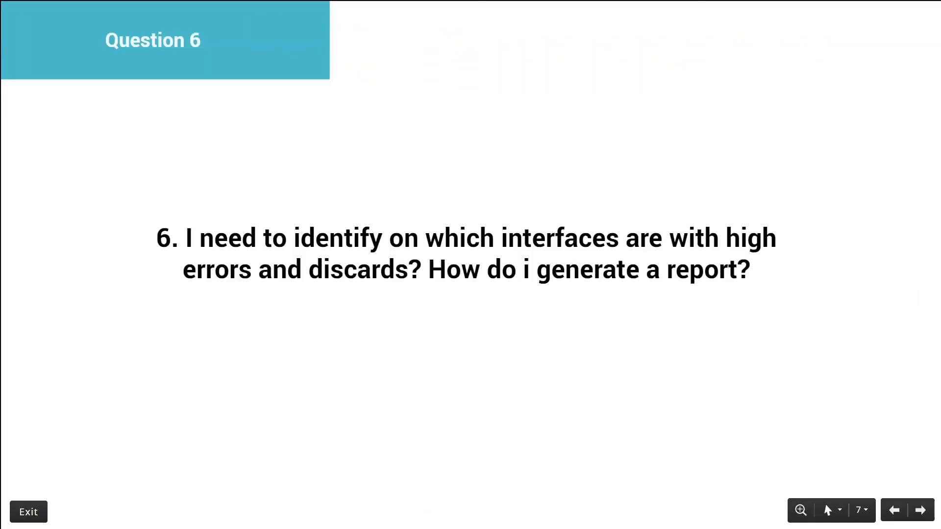
key("Right")
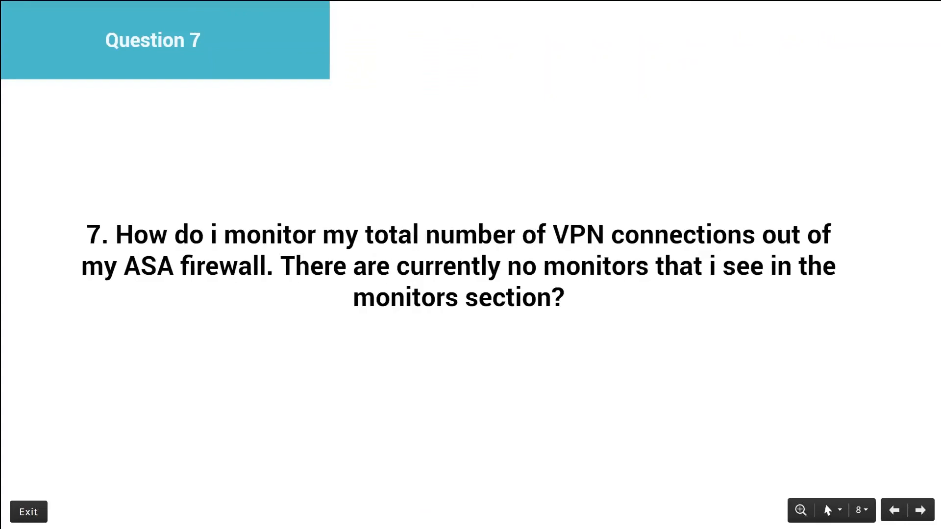